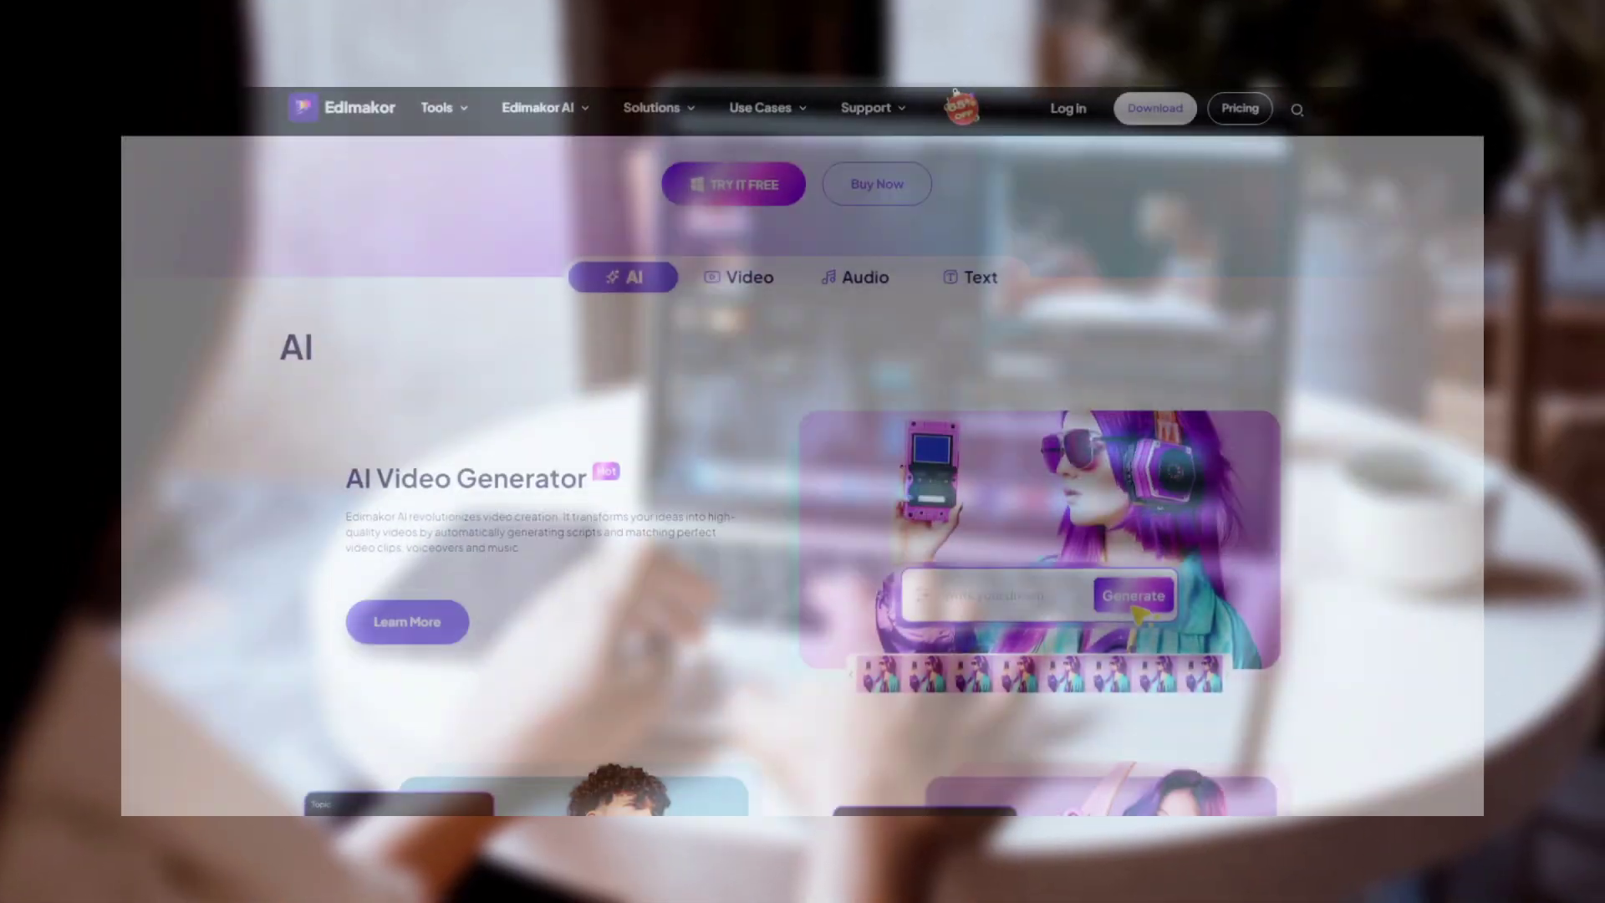
Review the Edimakor site's AI features and download the free Windows installer.
{"action": "scroll", "coordinate": [803, 452], "scroll_direction": "down", "scroll_amount": 4}
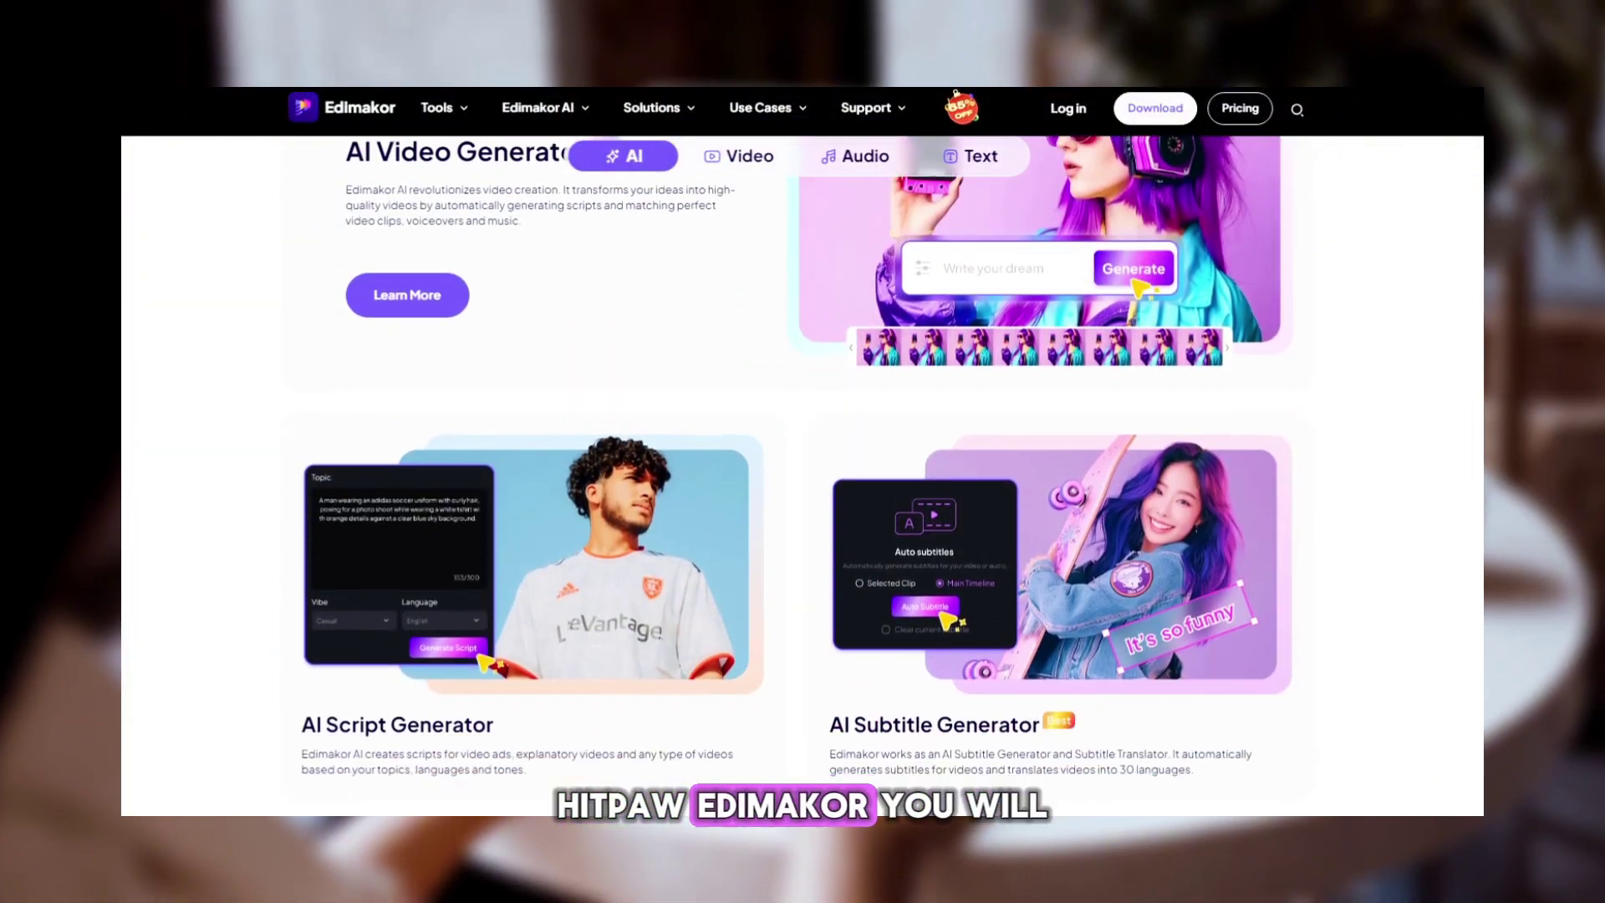
{"action": "scroll", "coordinate": [802, 451], "scroll_direction": "down", "scroll_amount": 10}
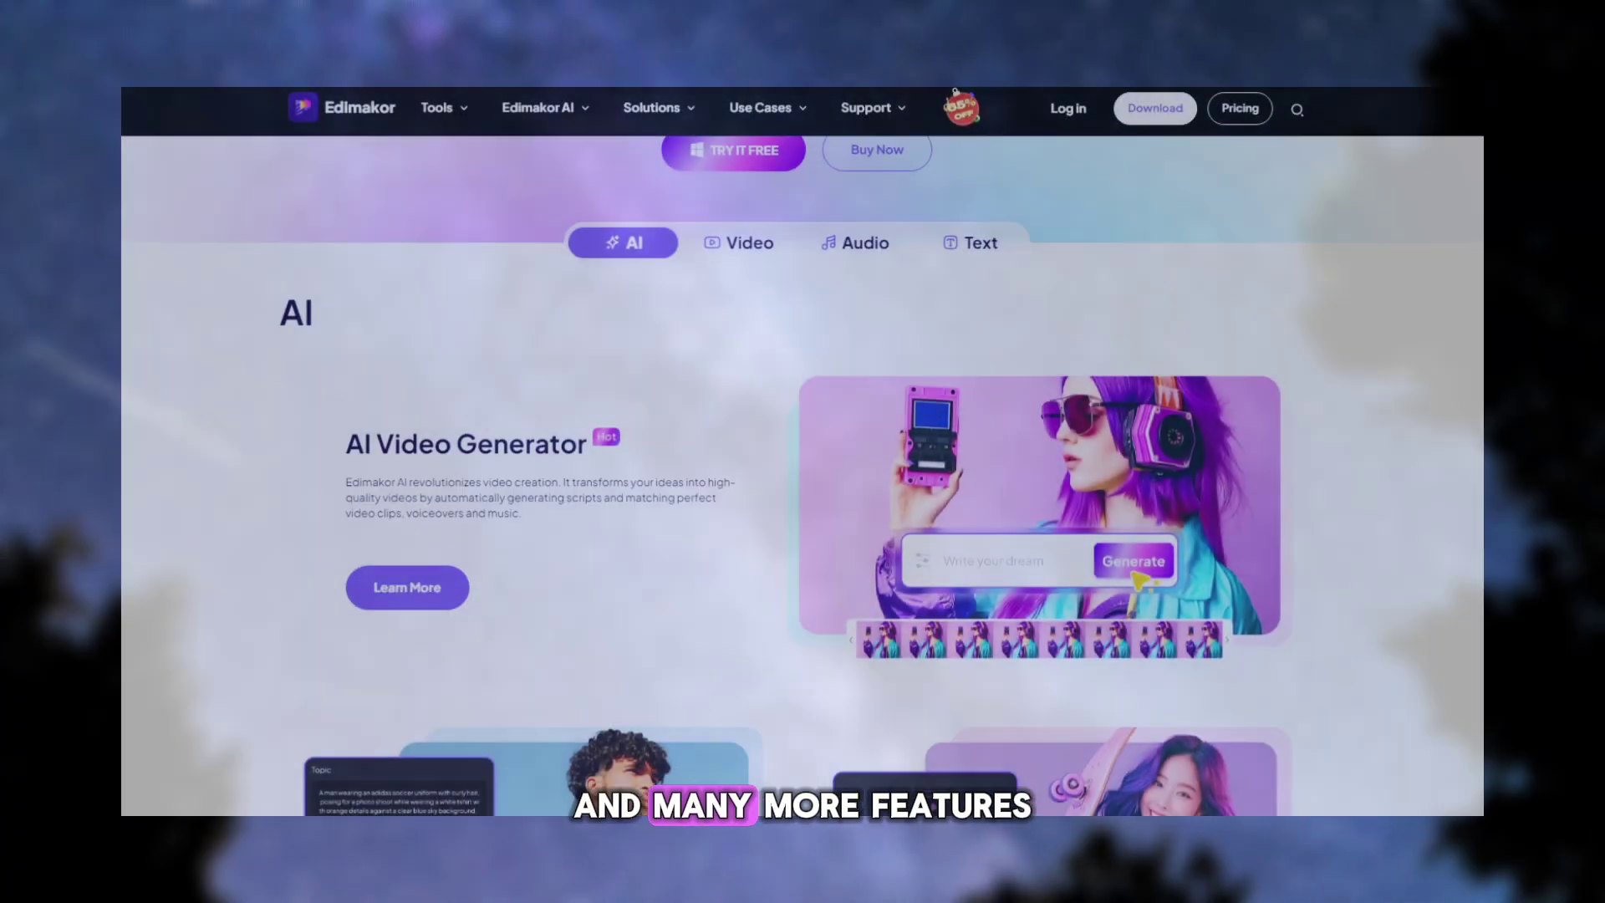
{"action": "scroll", "coordinate": [803, 468], "scroll_direction": "down", "scroll_amount": 8}
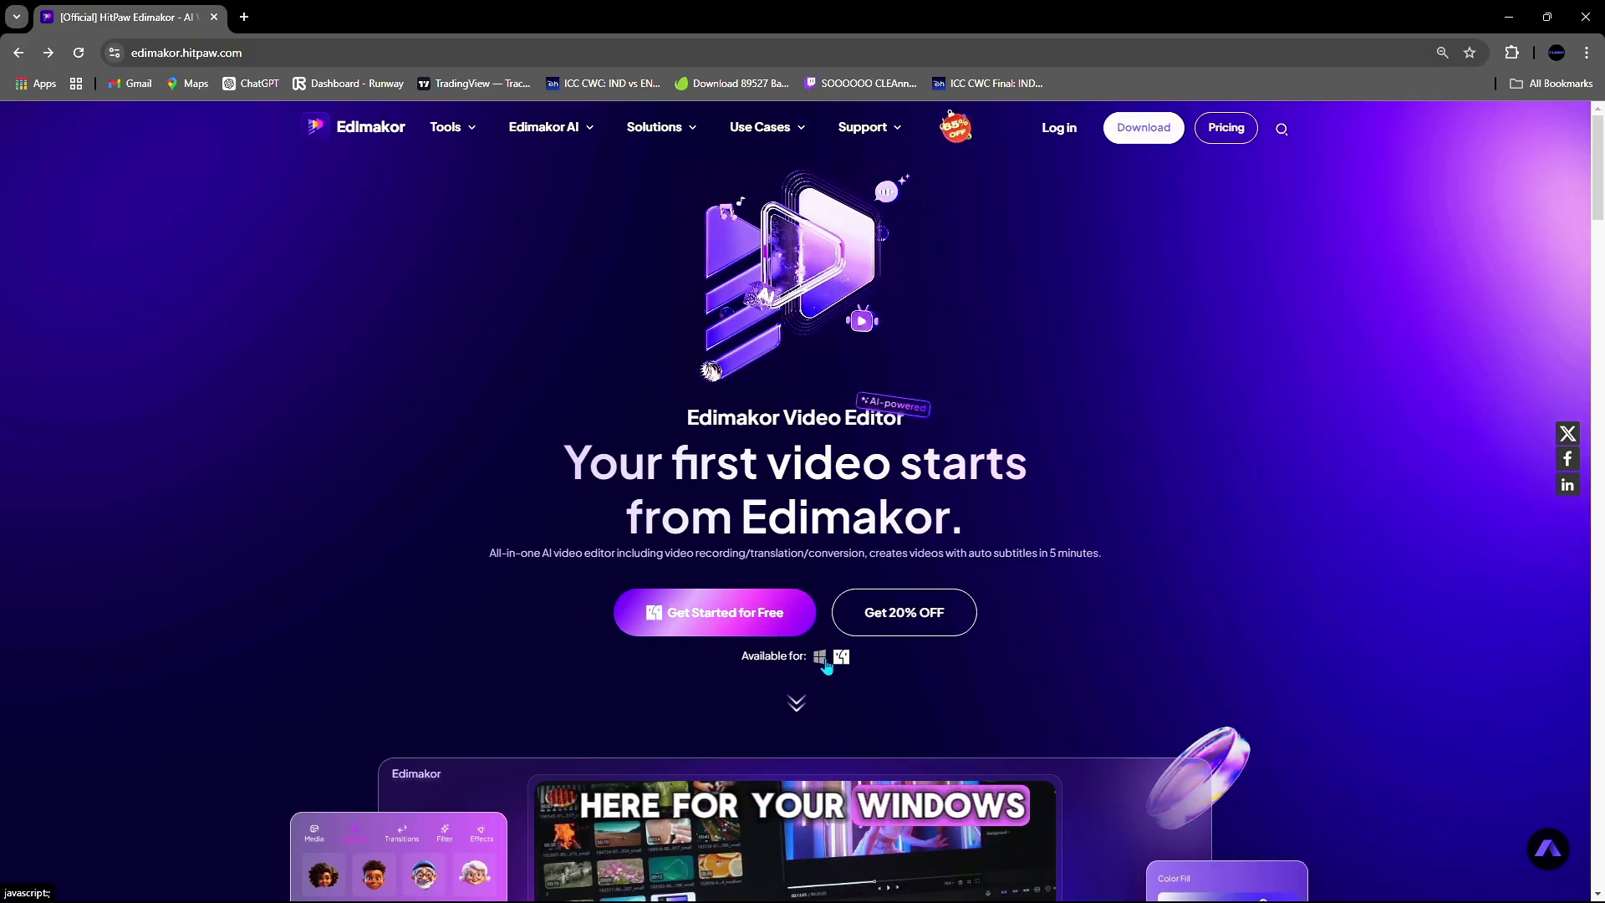
{"action": "left_click", "coordinate": [736, 625]}
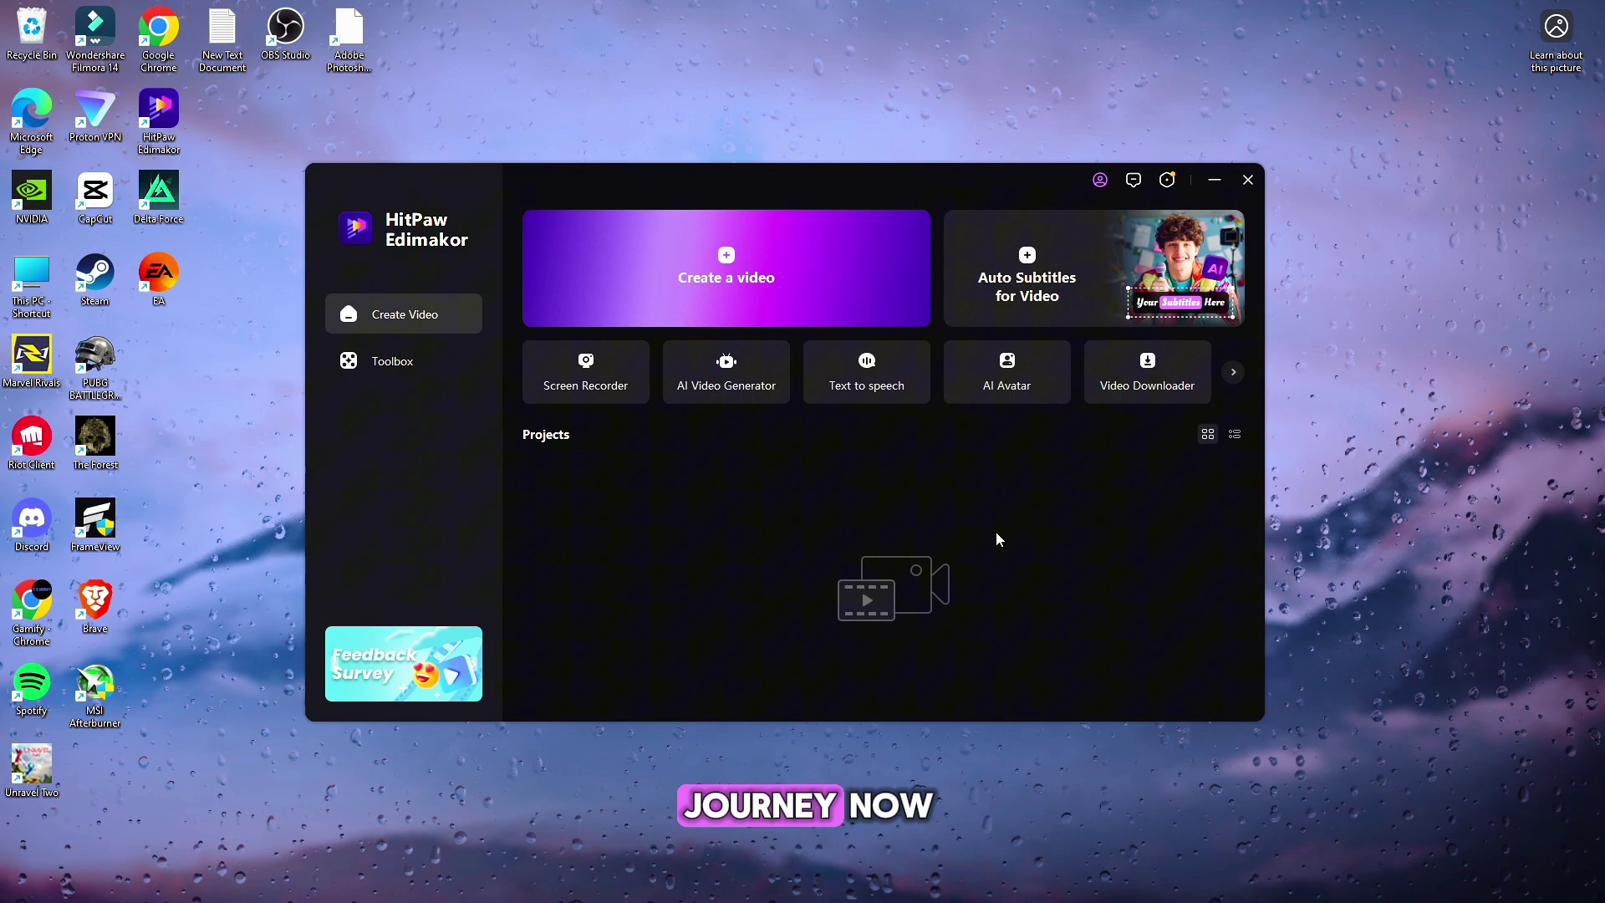
Open the Toolbox and browse its video, sound, image, text and AI tool categories.
{"action": "left_click", "coordinate": [393, 366]}
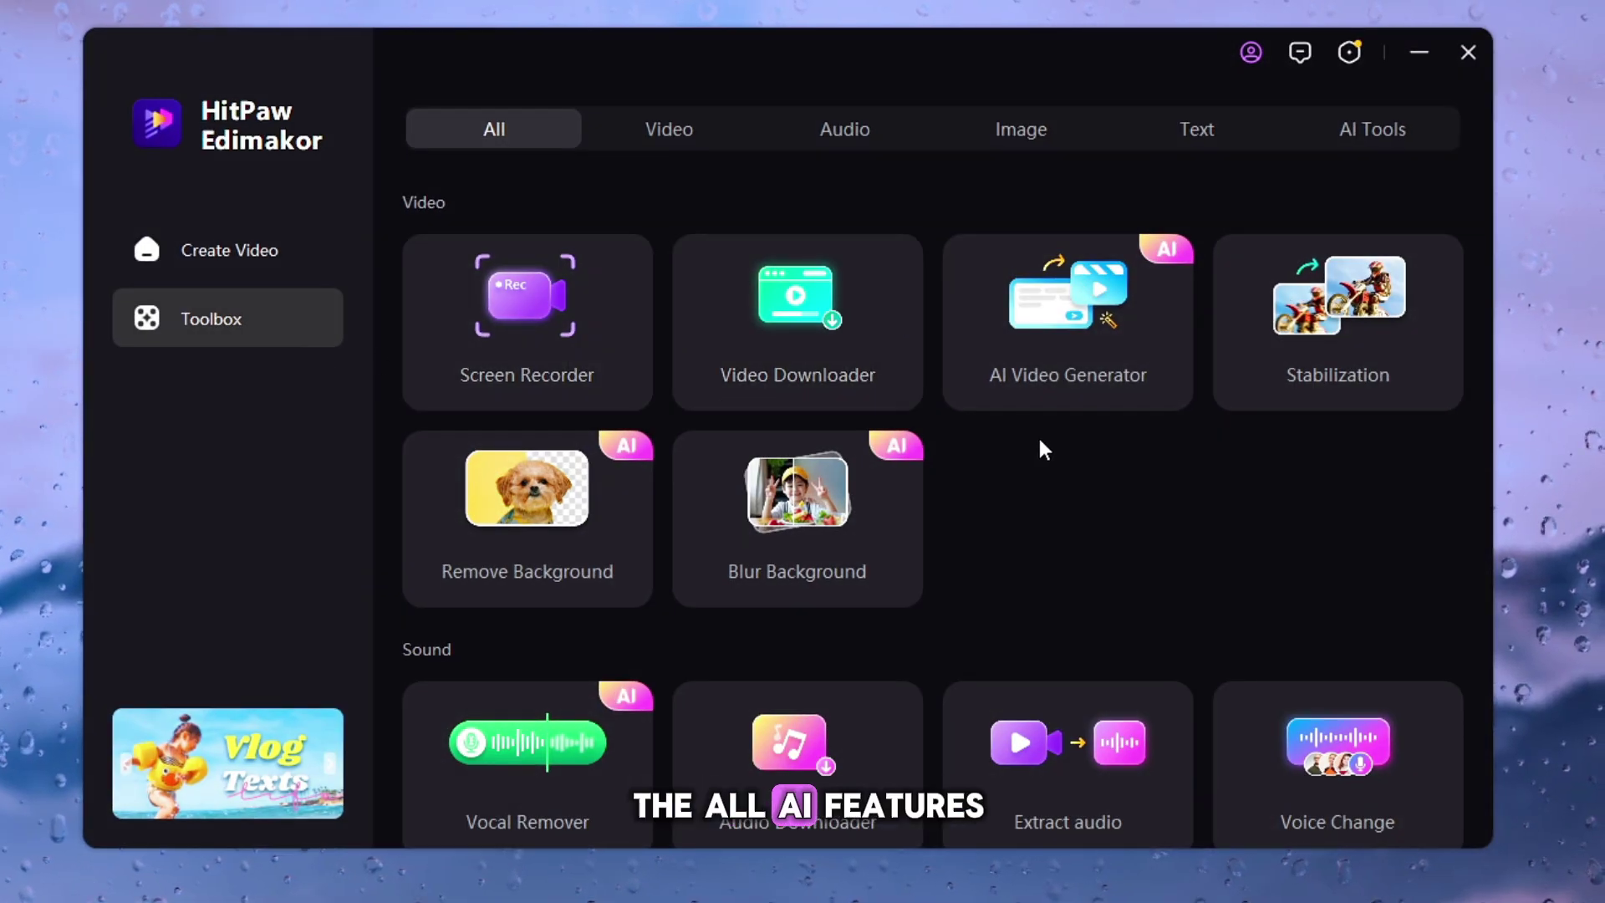
{"action": "scroll", "coordinate": [1049, 436], "scroll_direction": "down", "scroll_amount": 5}
{"action": "scroll", "coordinate": [1063, 488], "scroll_direction": "down", "scroll_amount": 8}
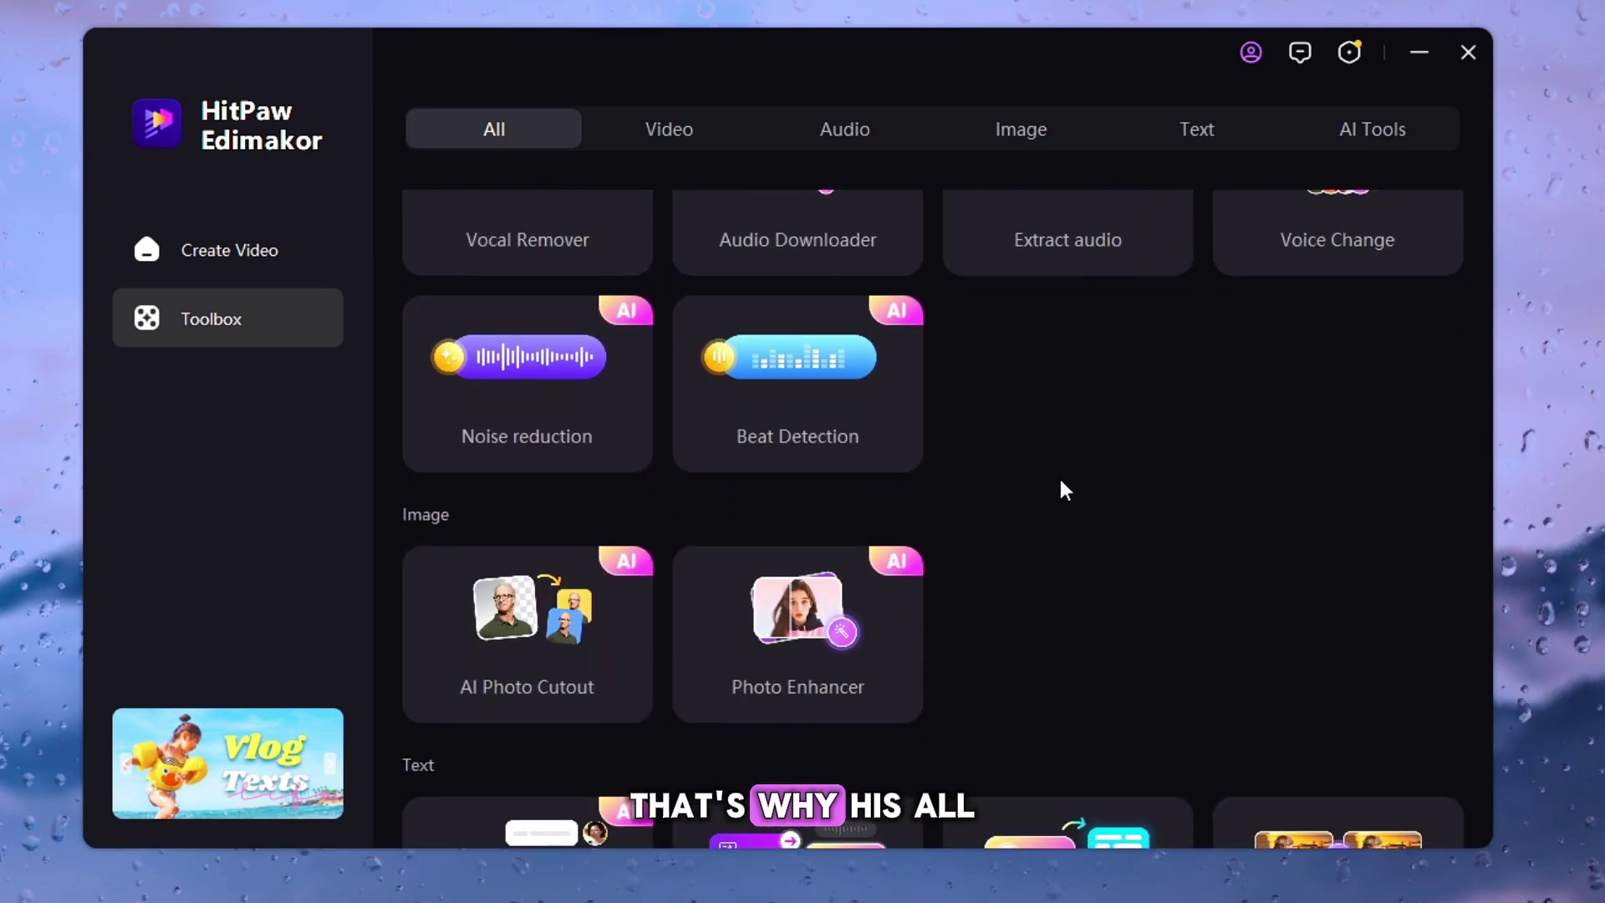
{"action": "scroll", "coordinate": [1063, 481], "scroll_direction": "down", "scroll_amount": 5}
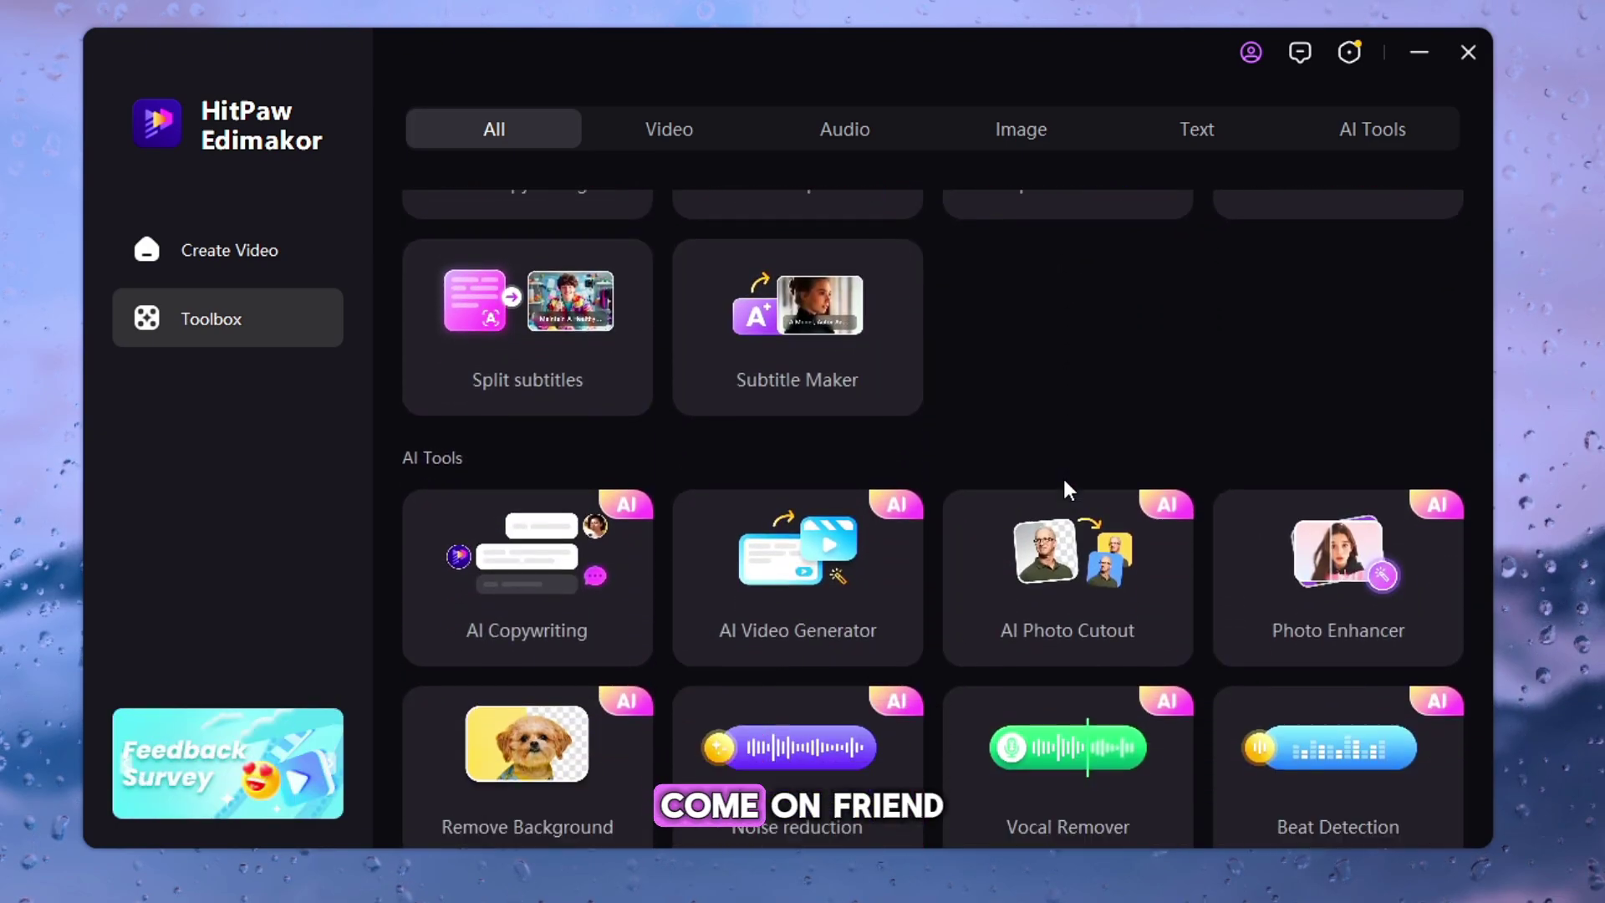
{"action": "scroll", "coordinate": [1063, 483], "scroll_direction": "up", "scroll_amount": 2}
{"action": "scroll", "coordinate": [1051, 505], "scroll_direction": "up", "scroll_amount": 12}
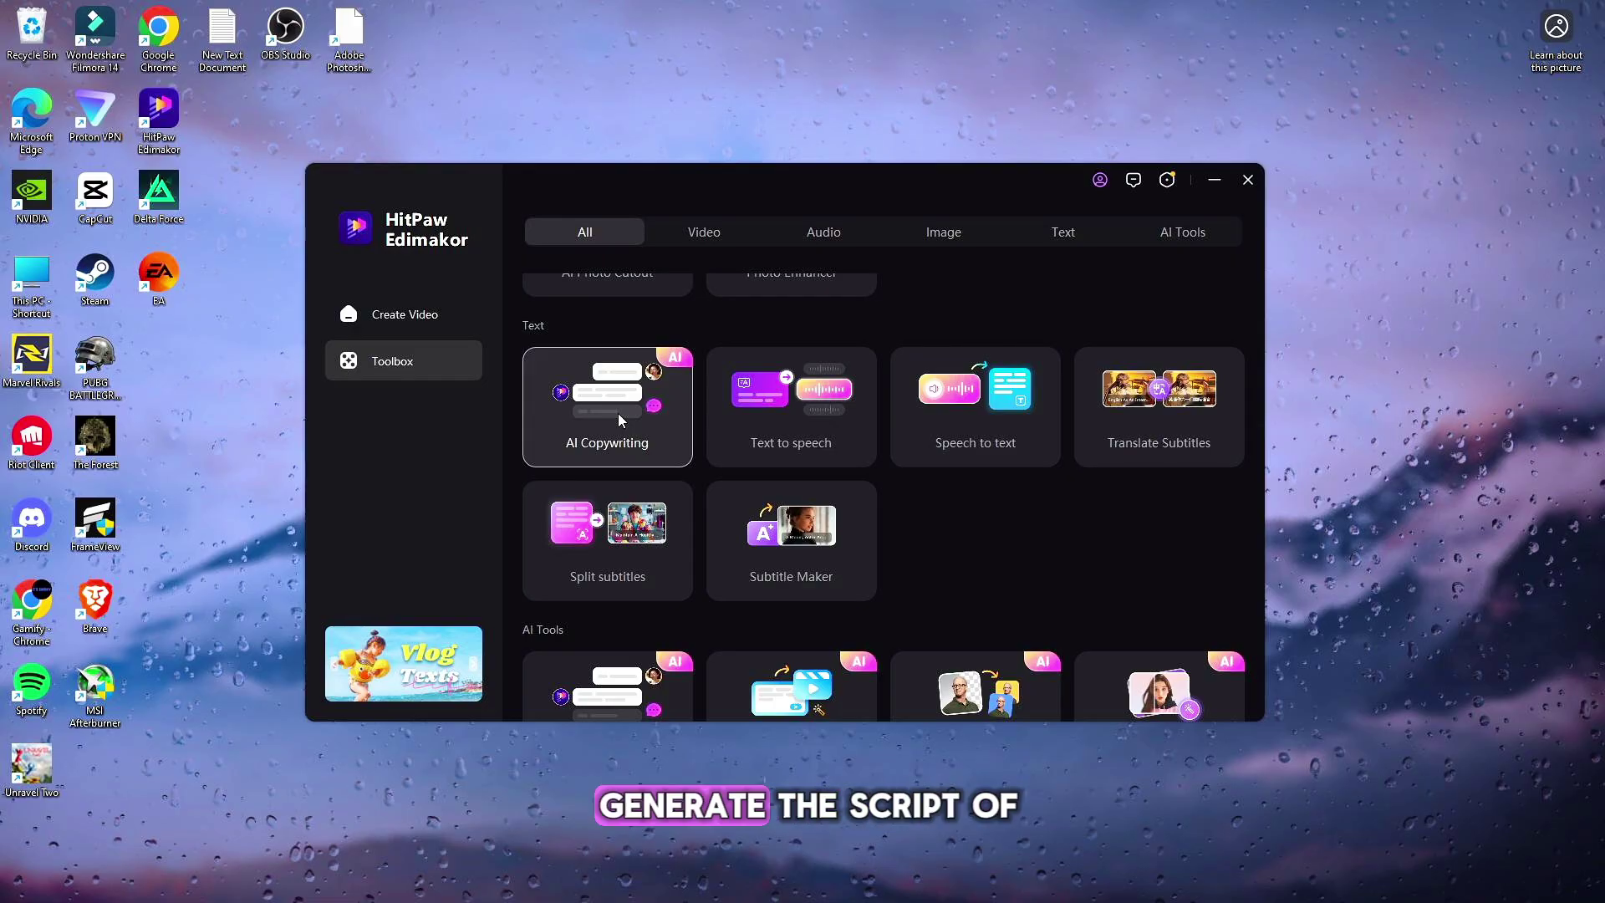
Generate an AI Copywriting script from a pasted prompt about visiting Paris by bus.
{"action": "left_click", "coordinate": [531, 396]}
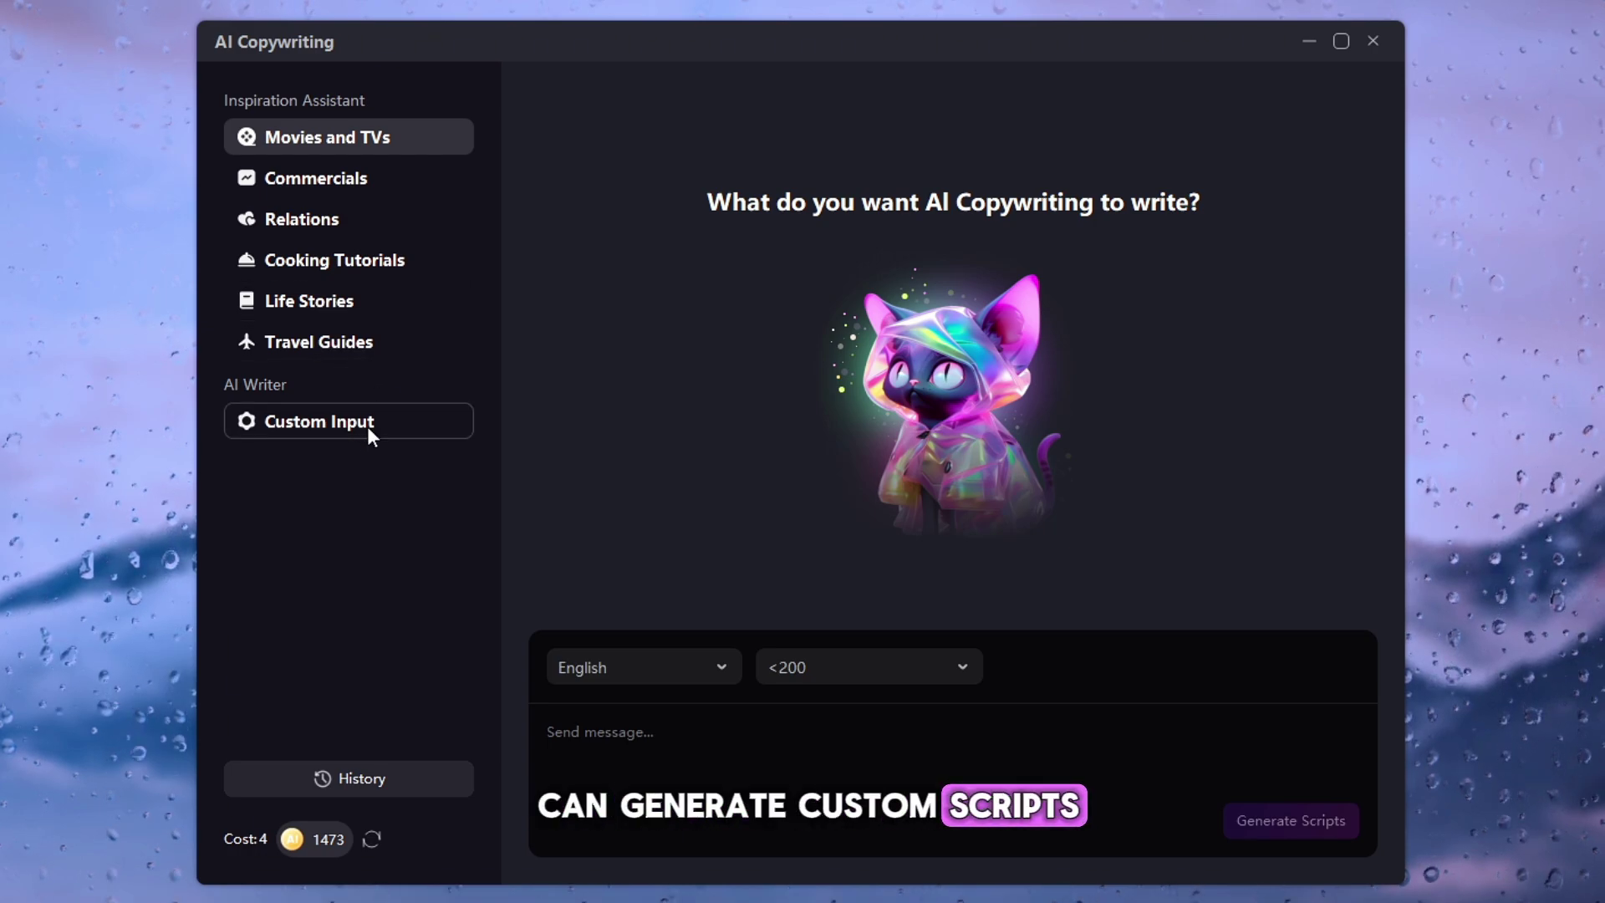
{"action": "left_click", "coordinate": [614, 740]}
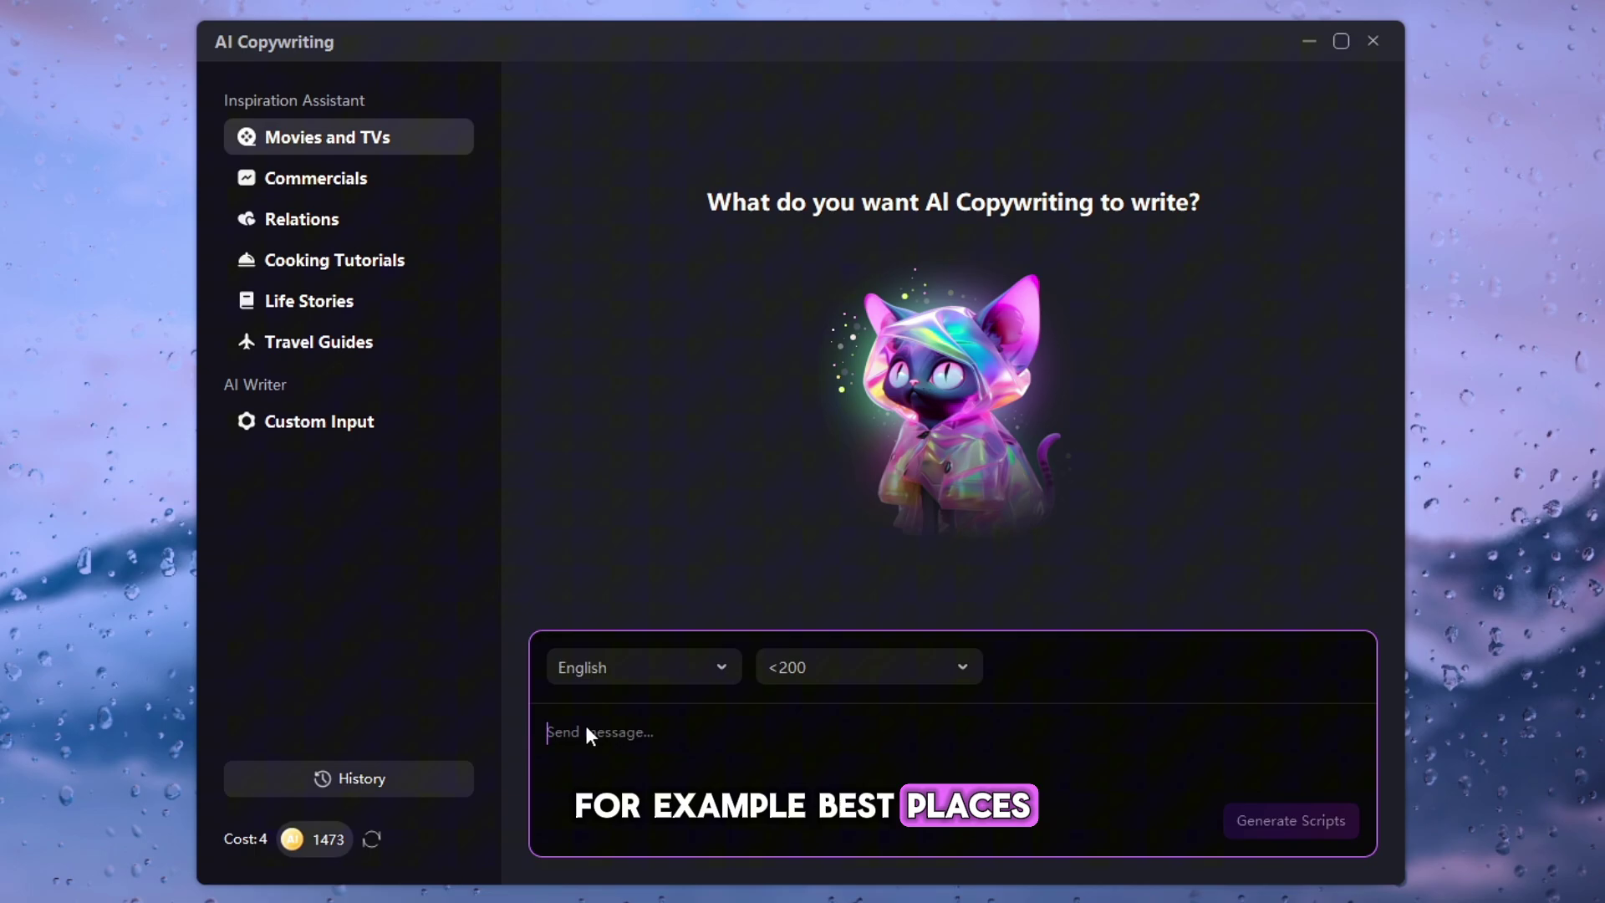
{"action": "type", "text": "best places to visit paris to bus"}
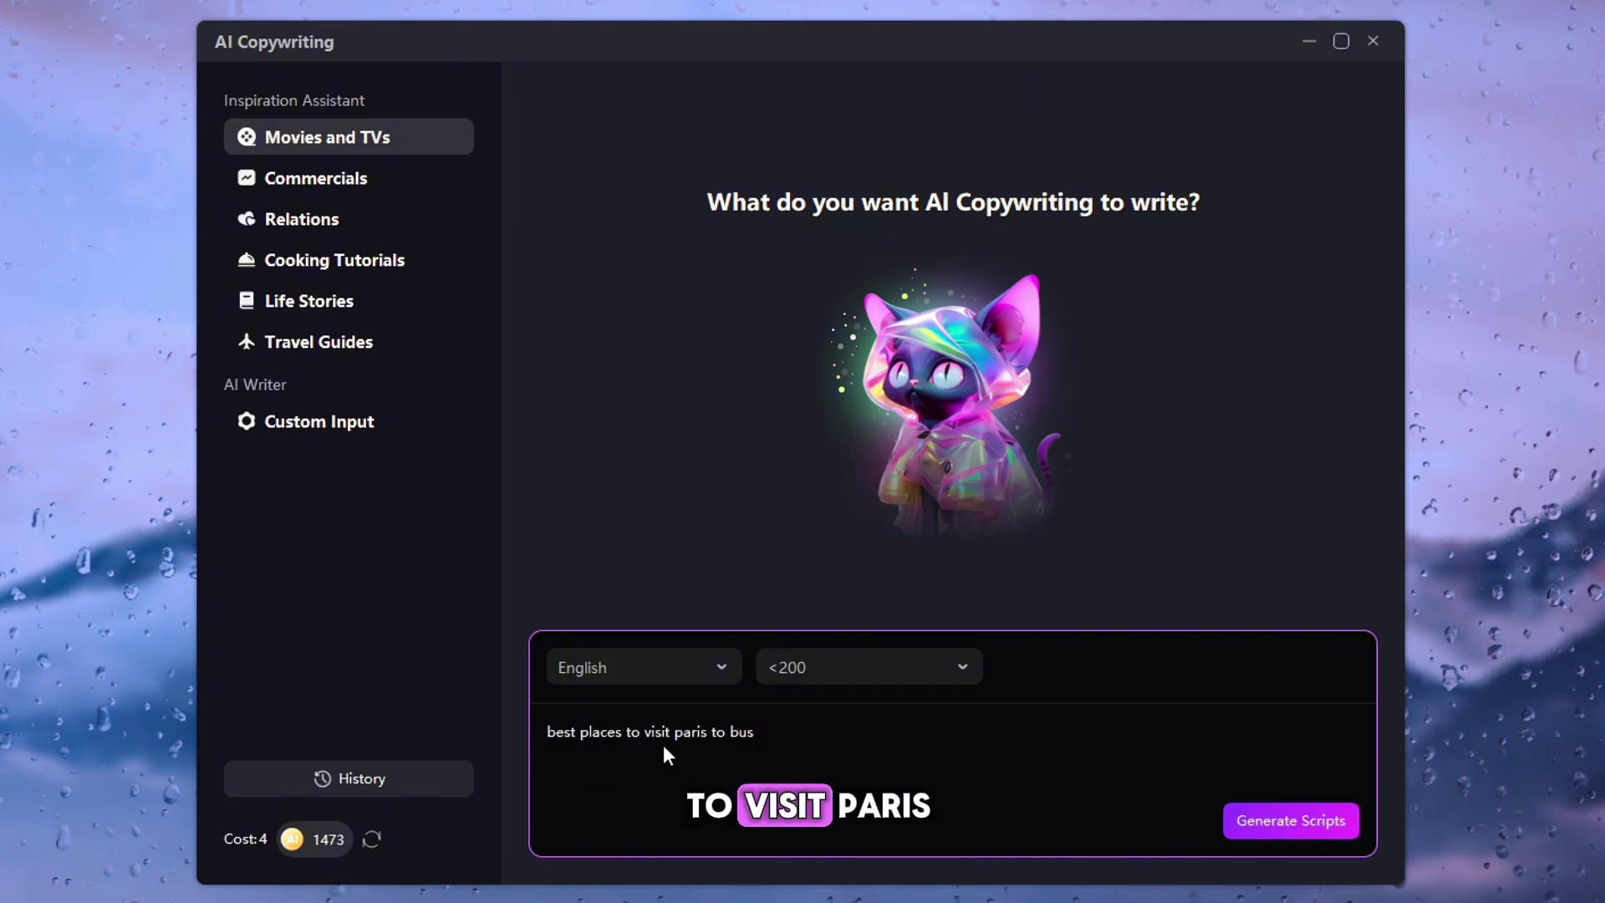
{"action": "left_click", "coordinate": [1288, 820]}
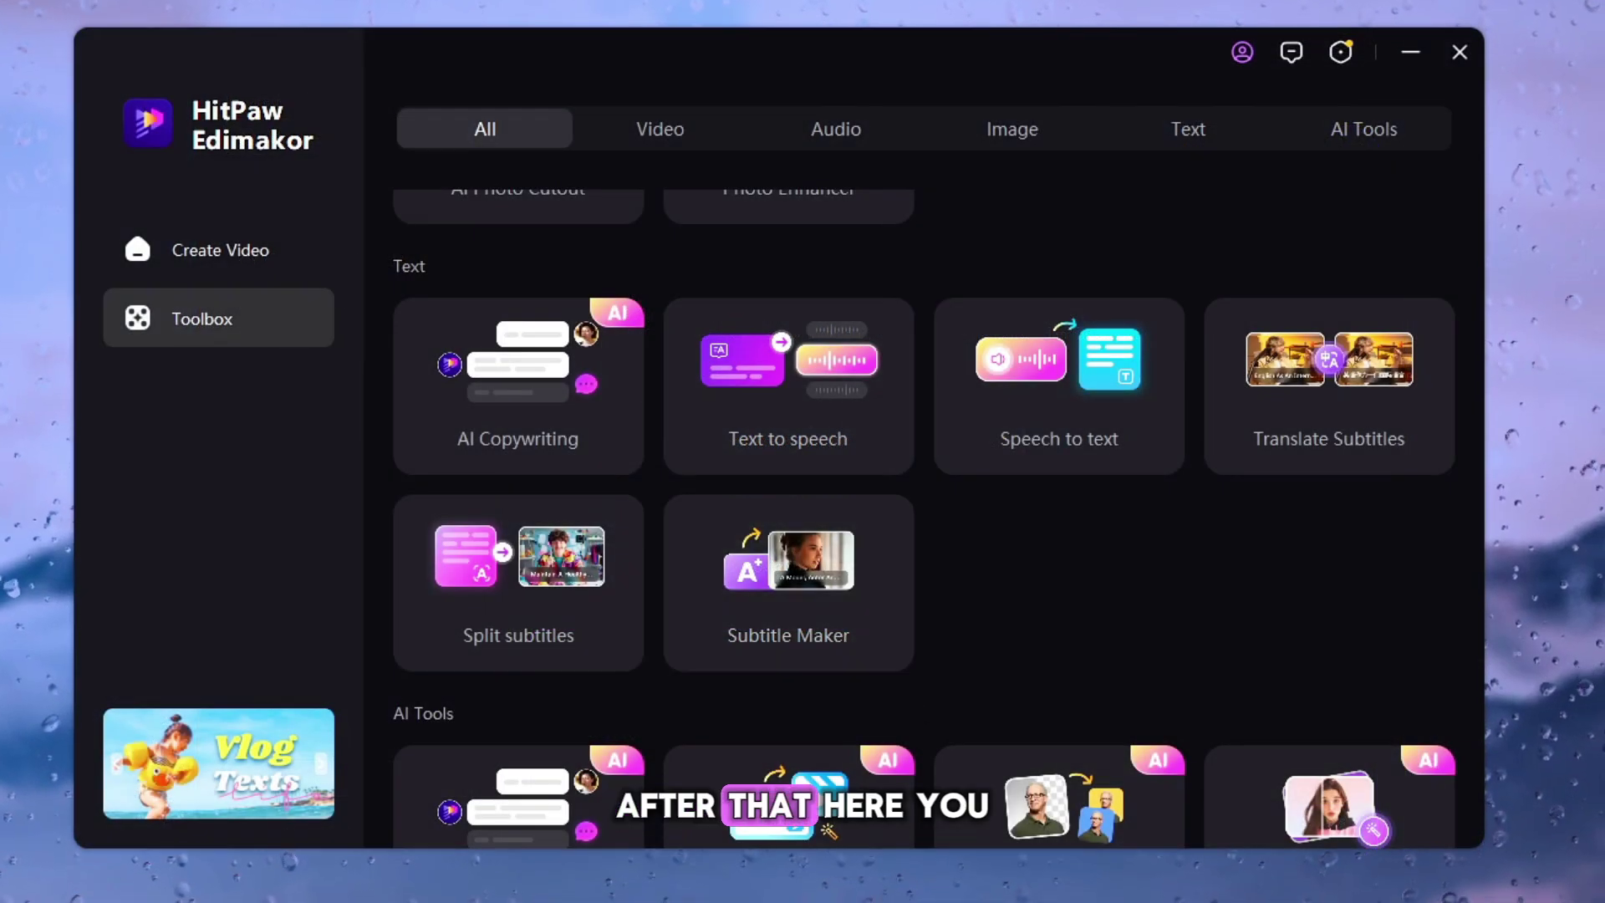
Generate an English (USA) Emma voiceover from the pasted Paris script in Text to Speech.
{"action": "left_click", "coordinate": [789, 393]}
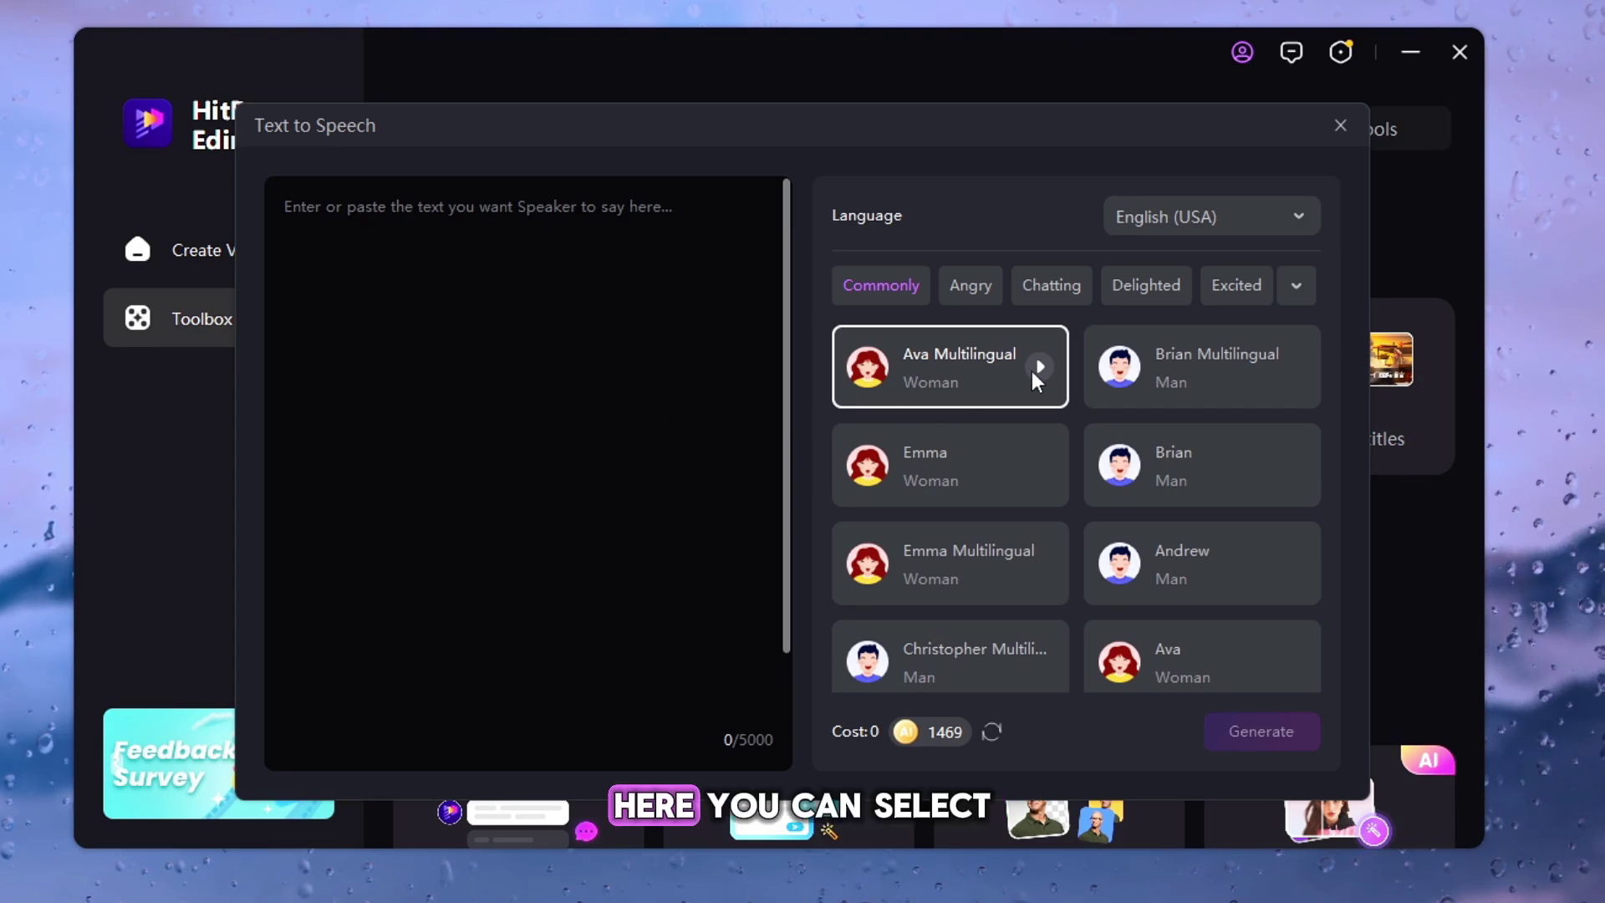
{"action": "left_click", "coordinate": [1222, 224]}
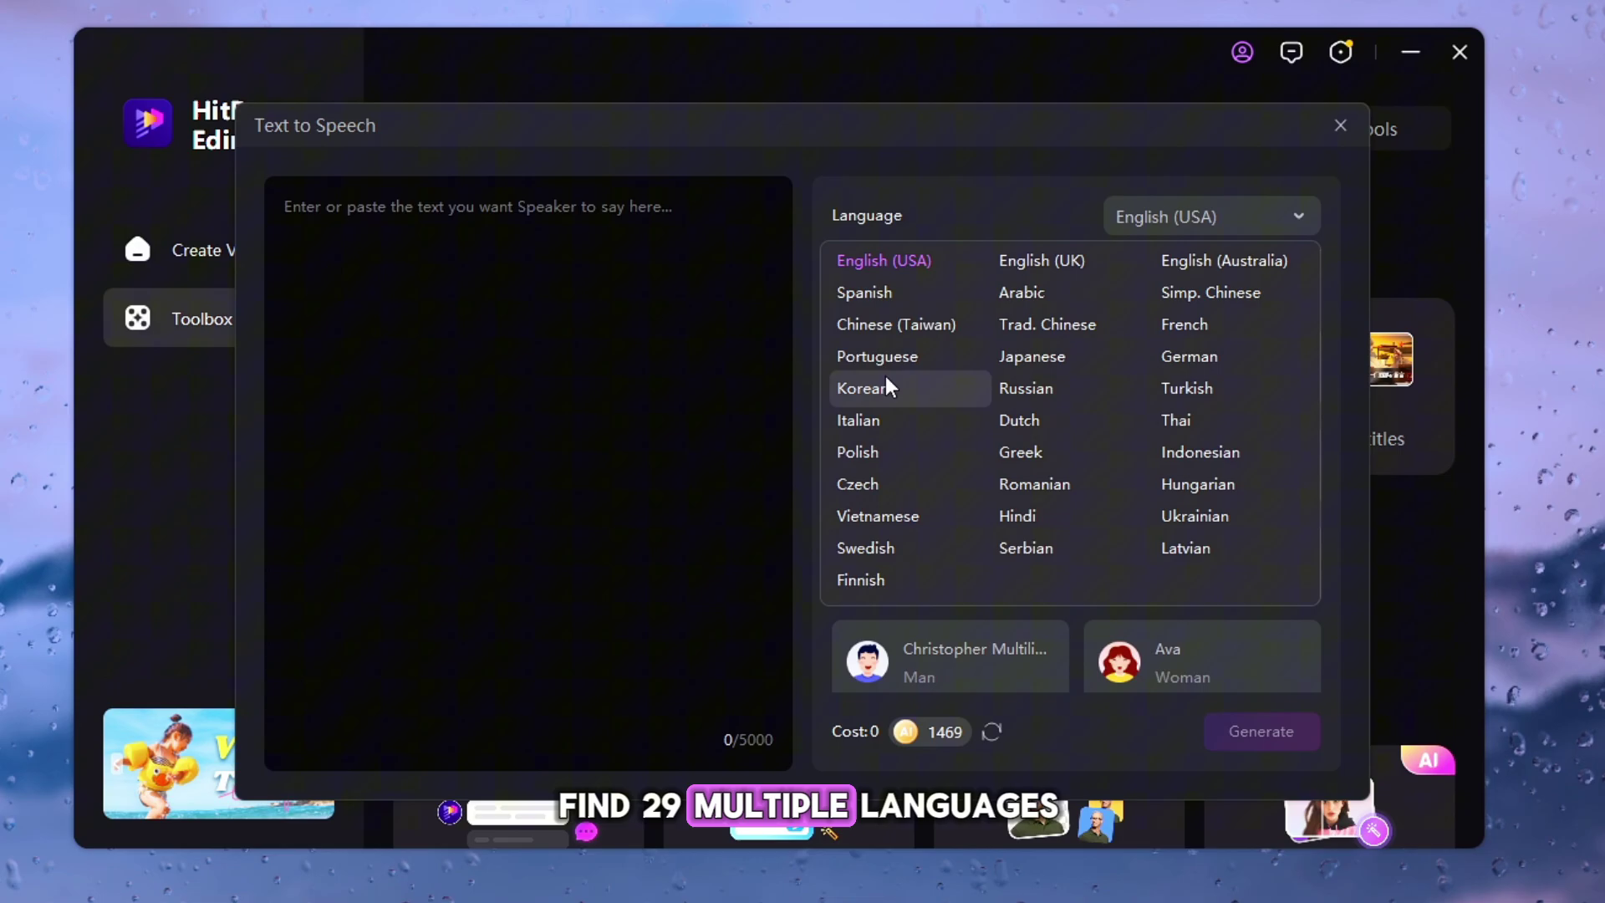
{"action": "left_click", "coordinate": [914, 263]}
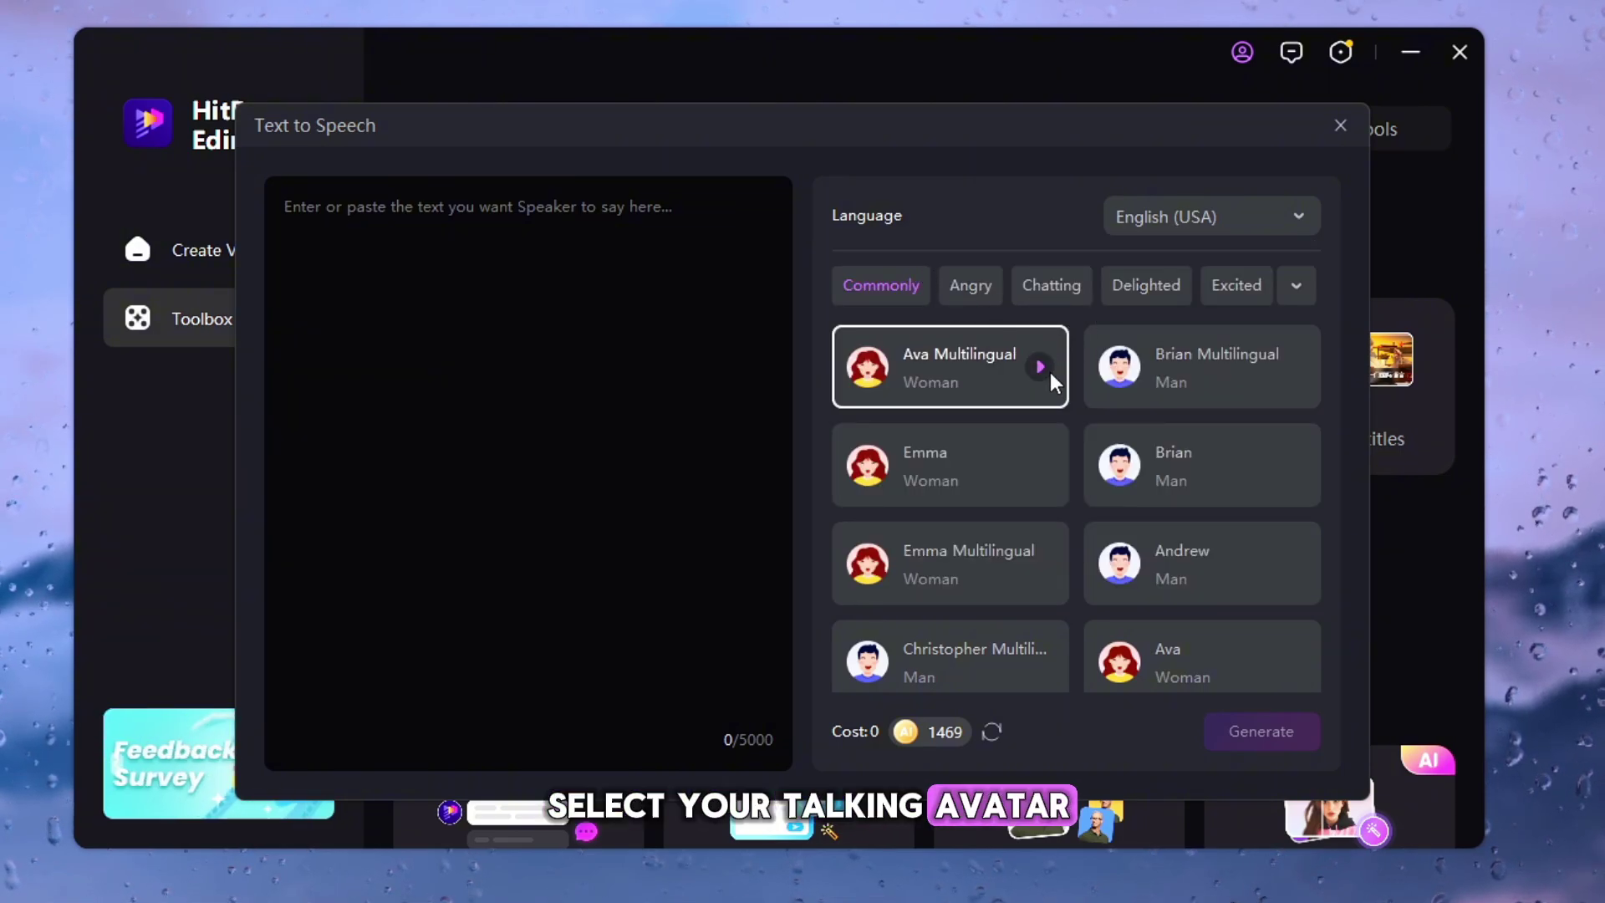
{"action": "left_click", "coordinate": [950, 465]}
{"action": "left_click", "coordinate": [358, 223]}
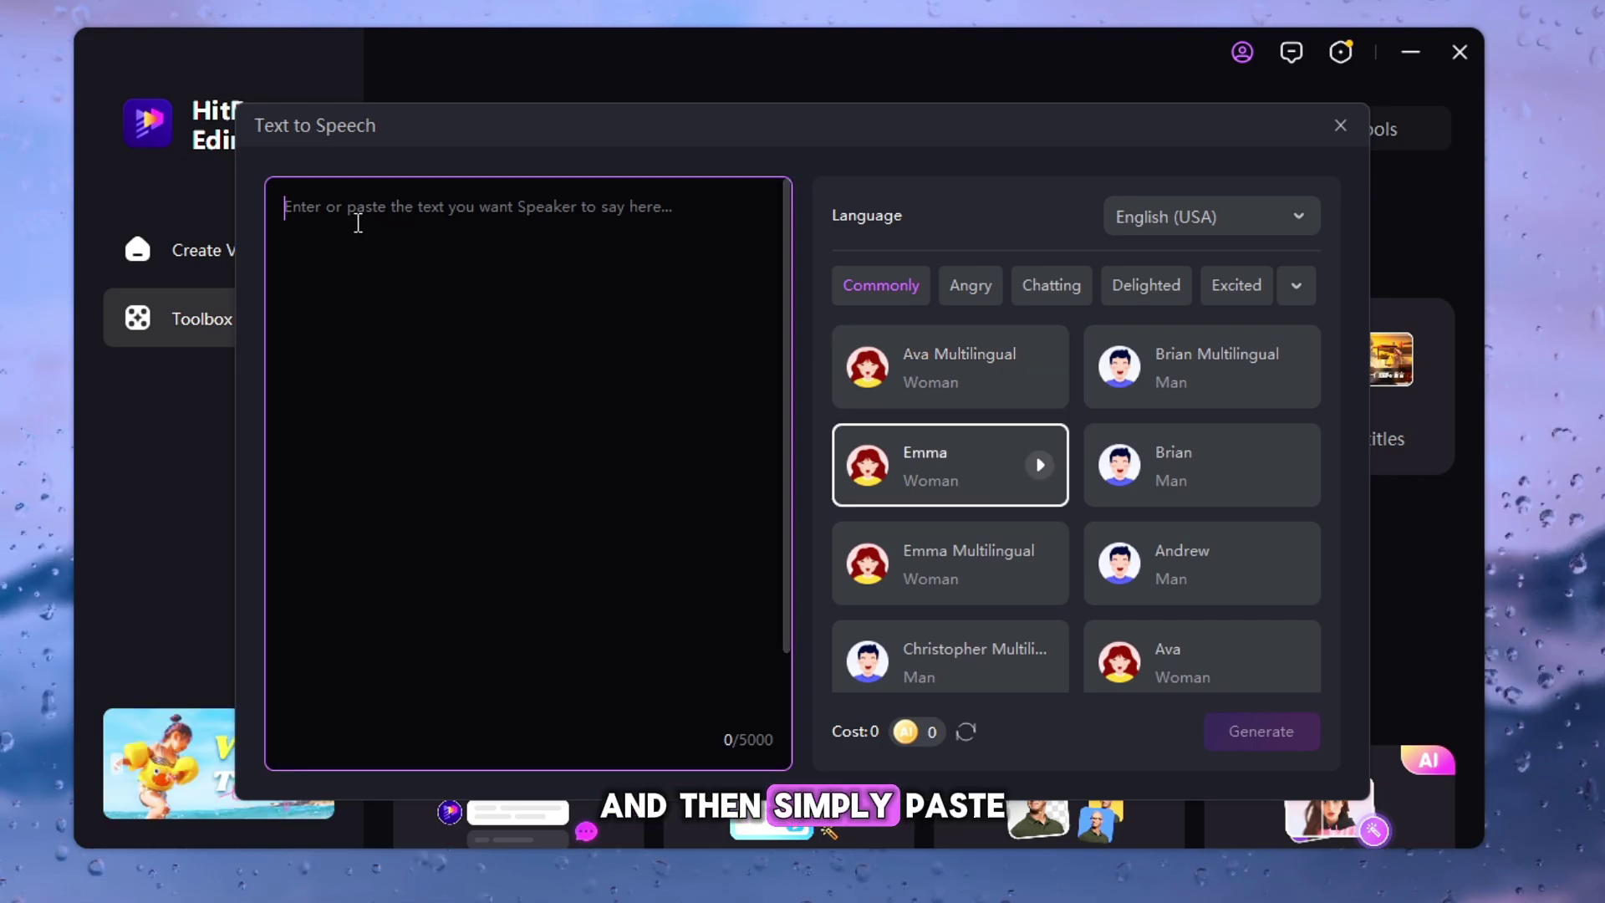
{"action": "type", "text": "When visiting Paris by bus, be sure to stop by iconic film locations such as the Louvre Museum featured in \"The Da Vinci Code\" and \"Bourne Identity.\" Explore the charming streets of Montmartre where \"Amélie\" was filmed, and relive the romance of \"Midnight in Paris\" at the Eiffel Tower. Don't miss out on the chance to visit famous movie theaters like Le Grand Rex and discover the magic of French cinema firsthand in the City of Lights."}
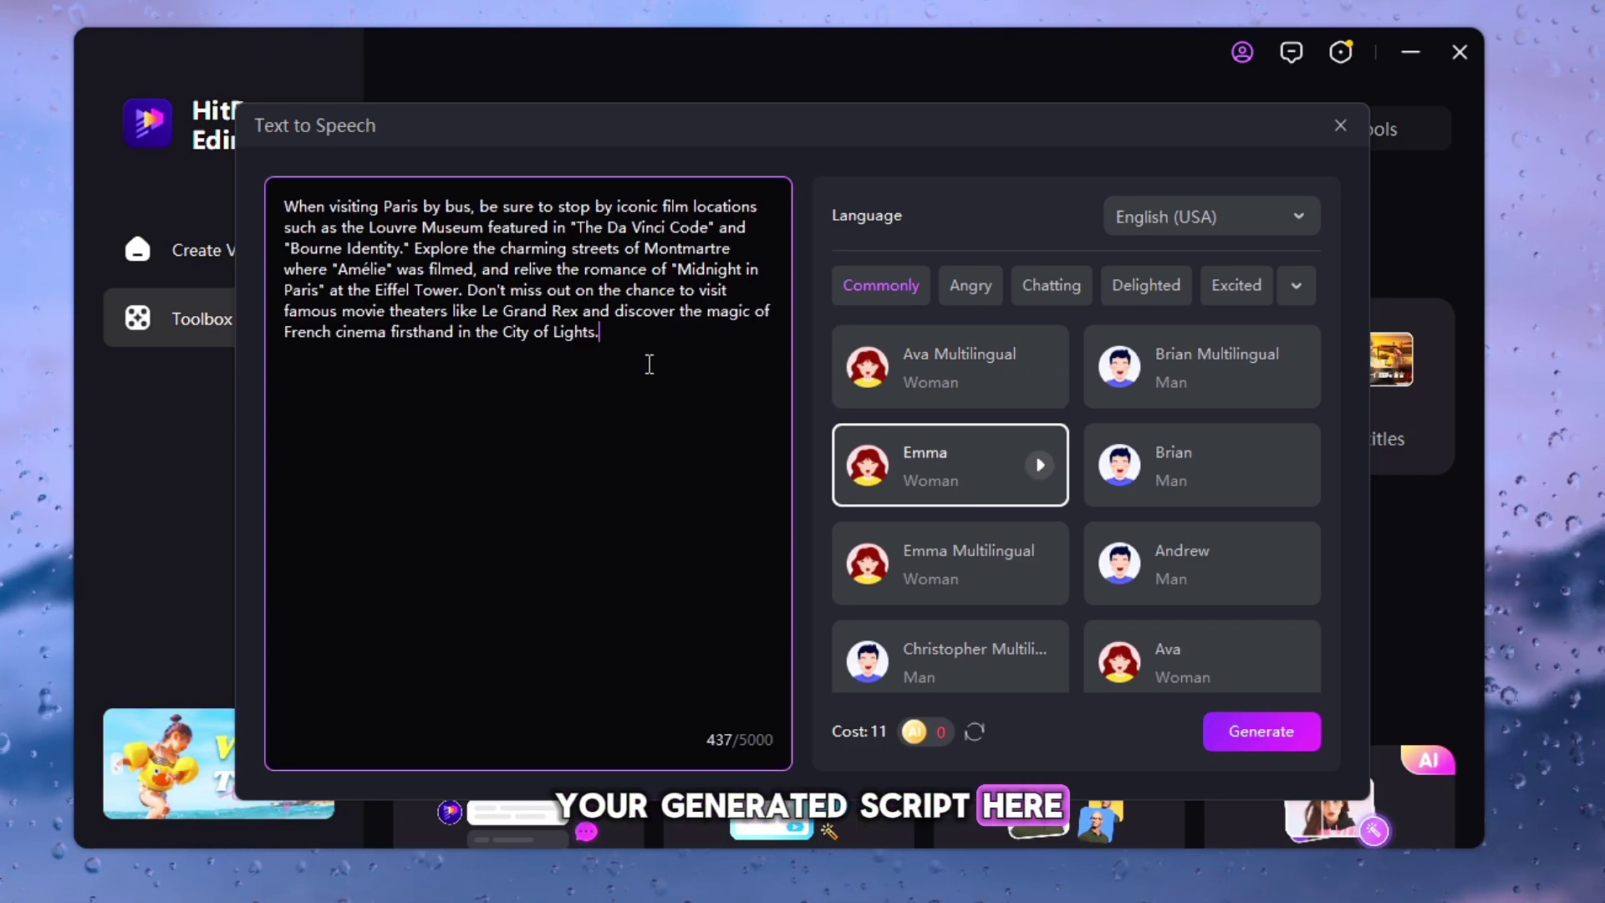
{"action": "left_click", "coordinate": [1252, 734]}
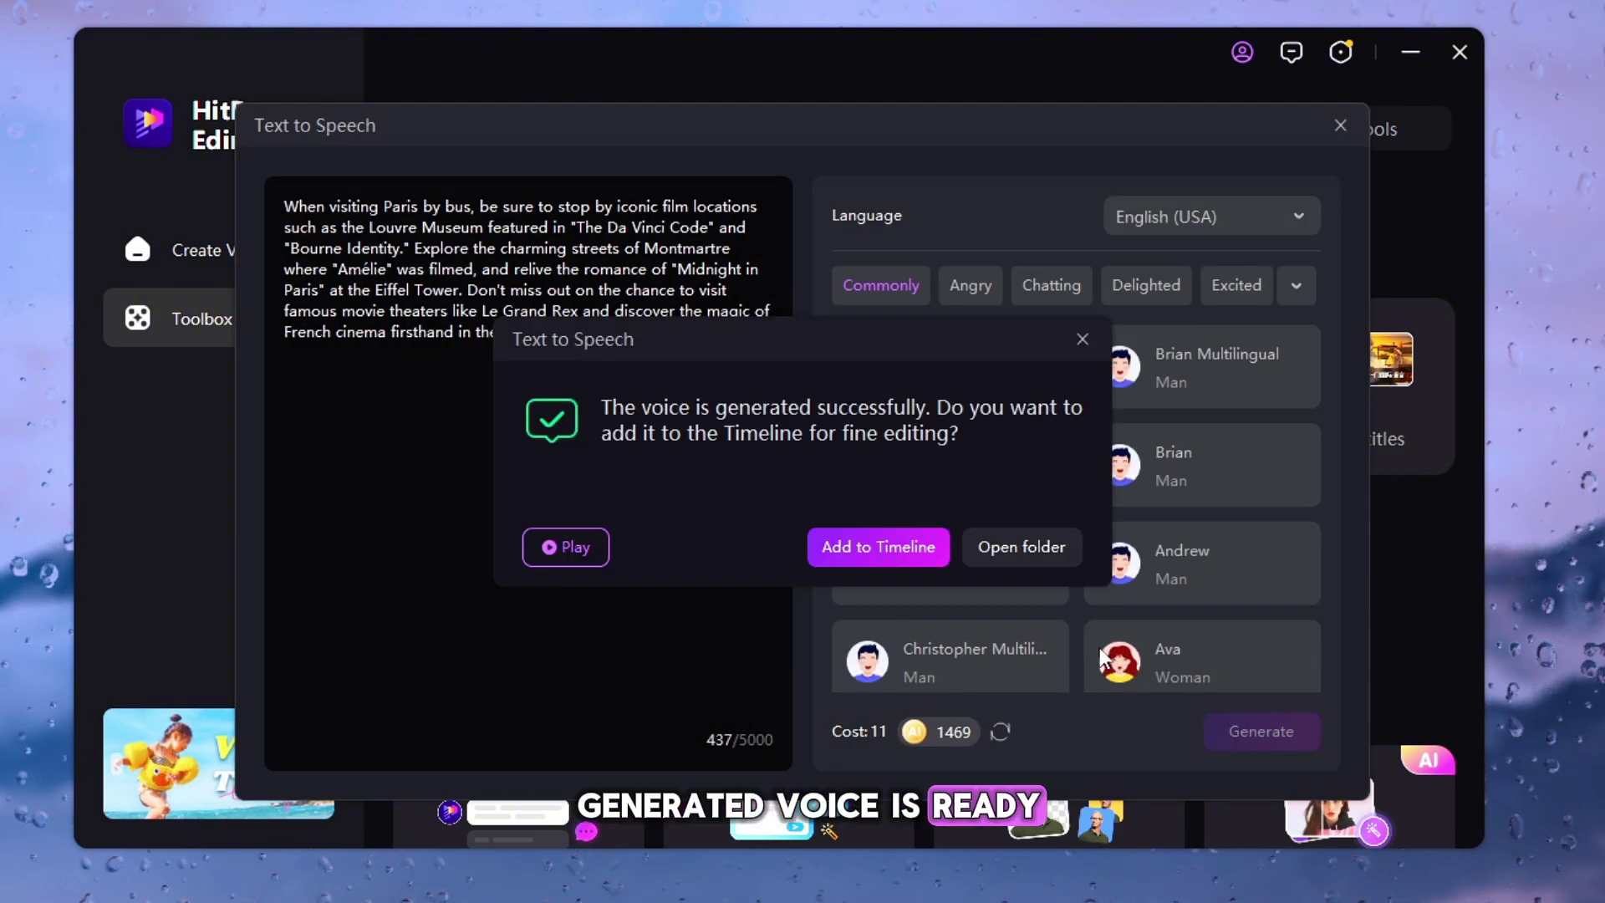
Add the generated voiceover to the timeline and play it back.
{"action": "left_click", "coordinate": [889, 548]}
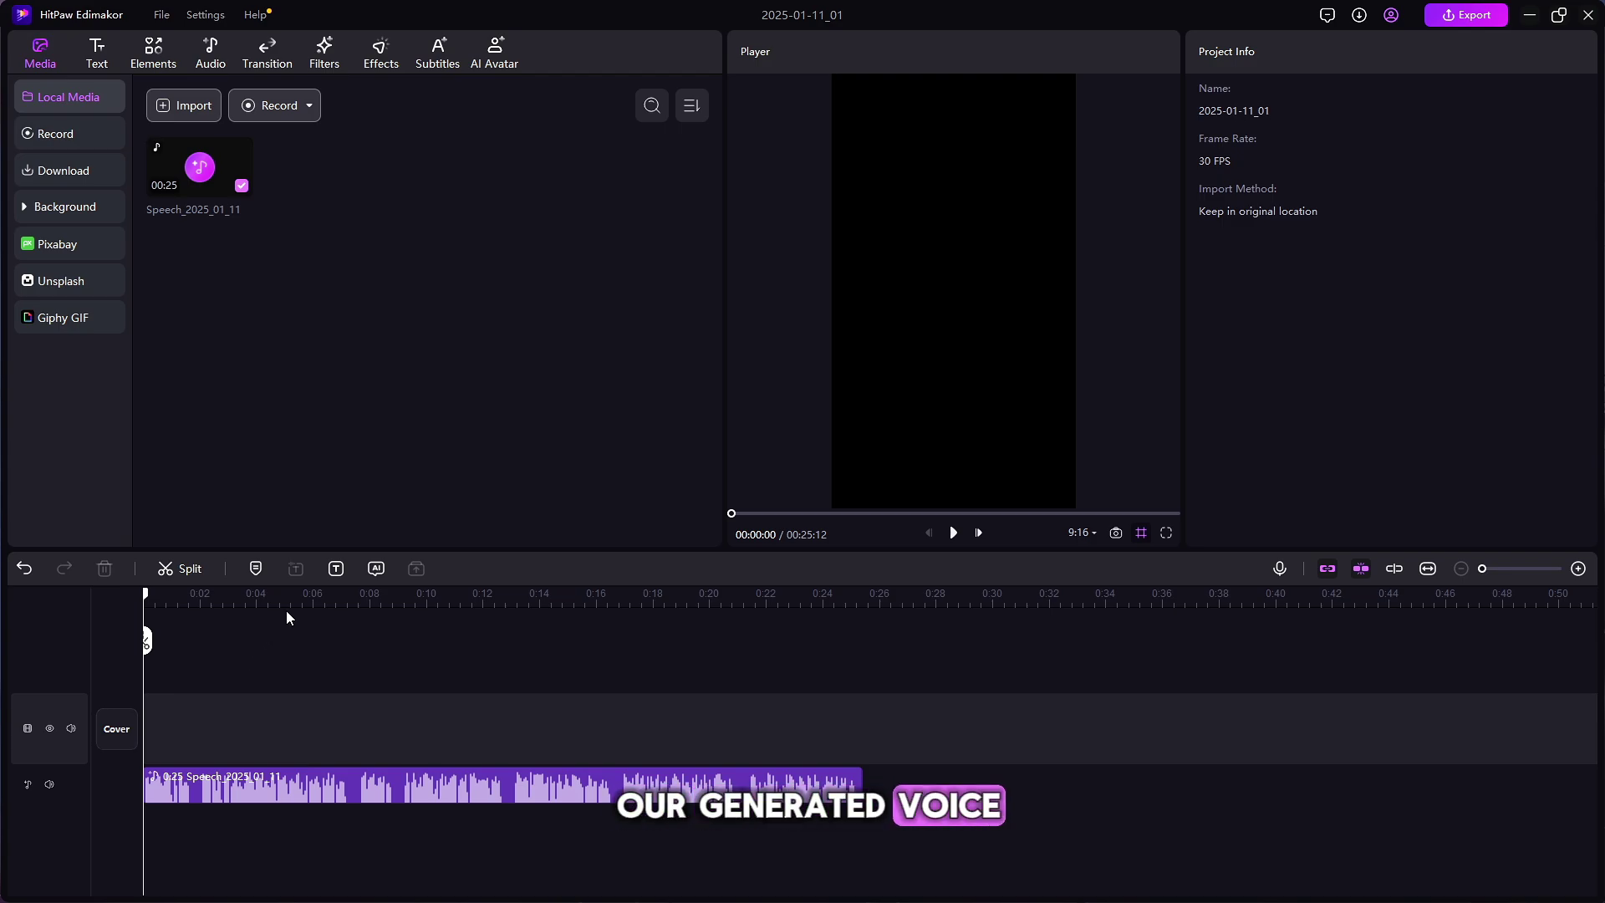
{"action": "key", "text": "space"}
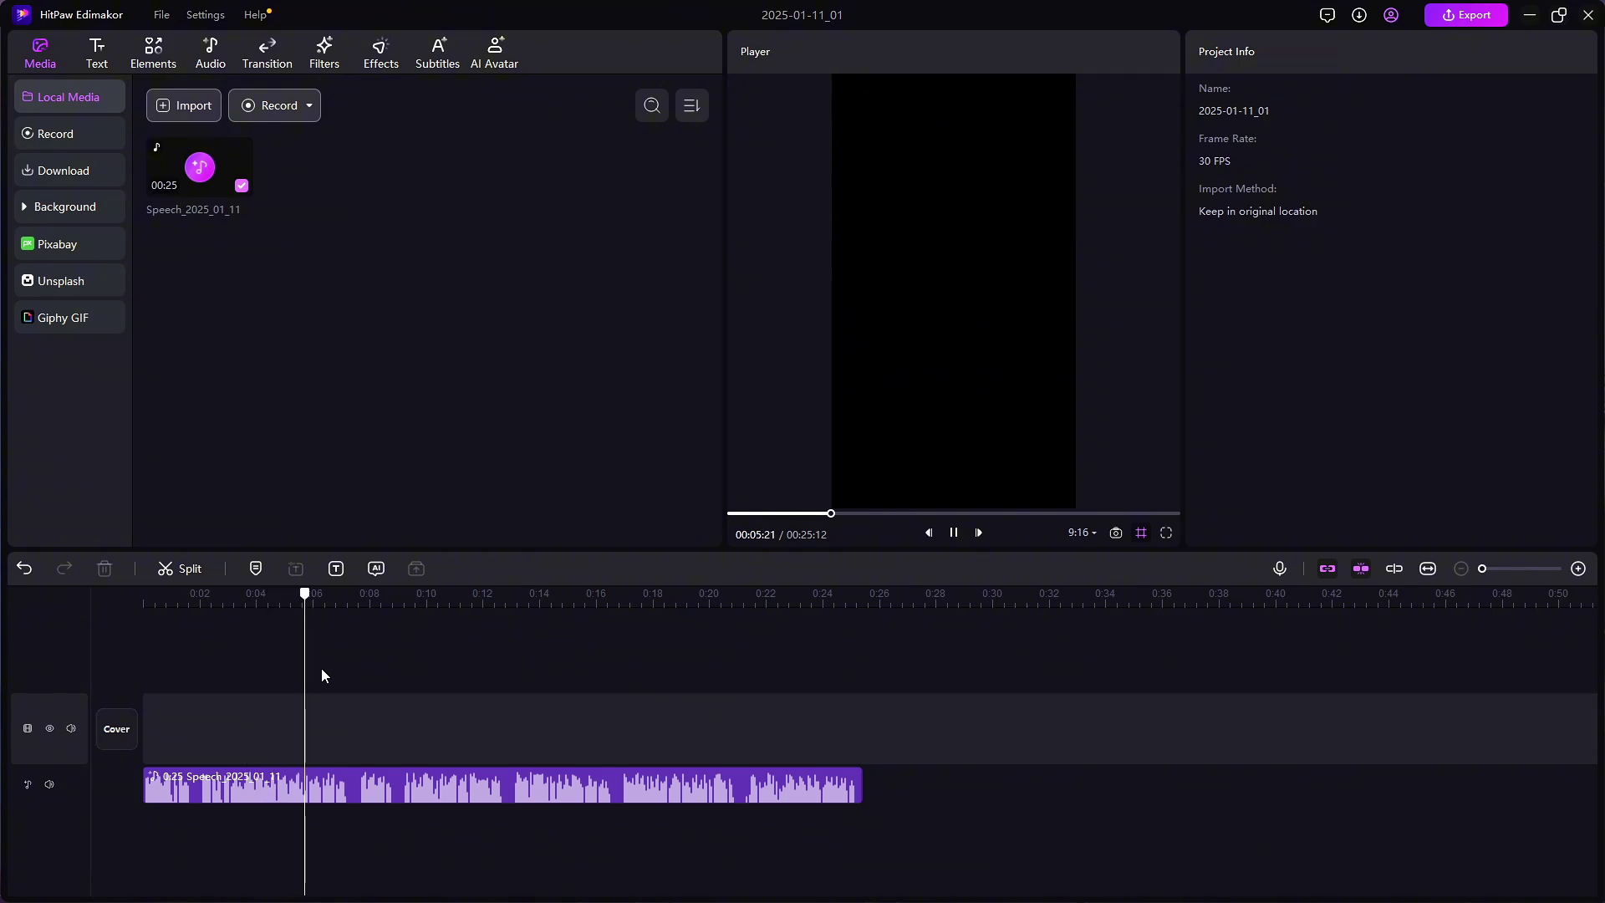
{"action": "key", "text": "space"}
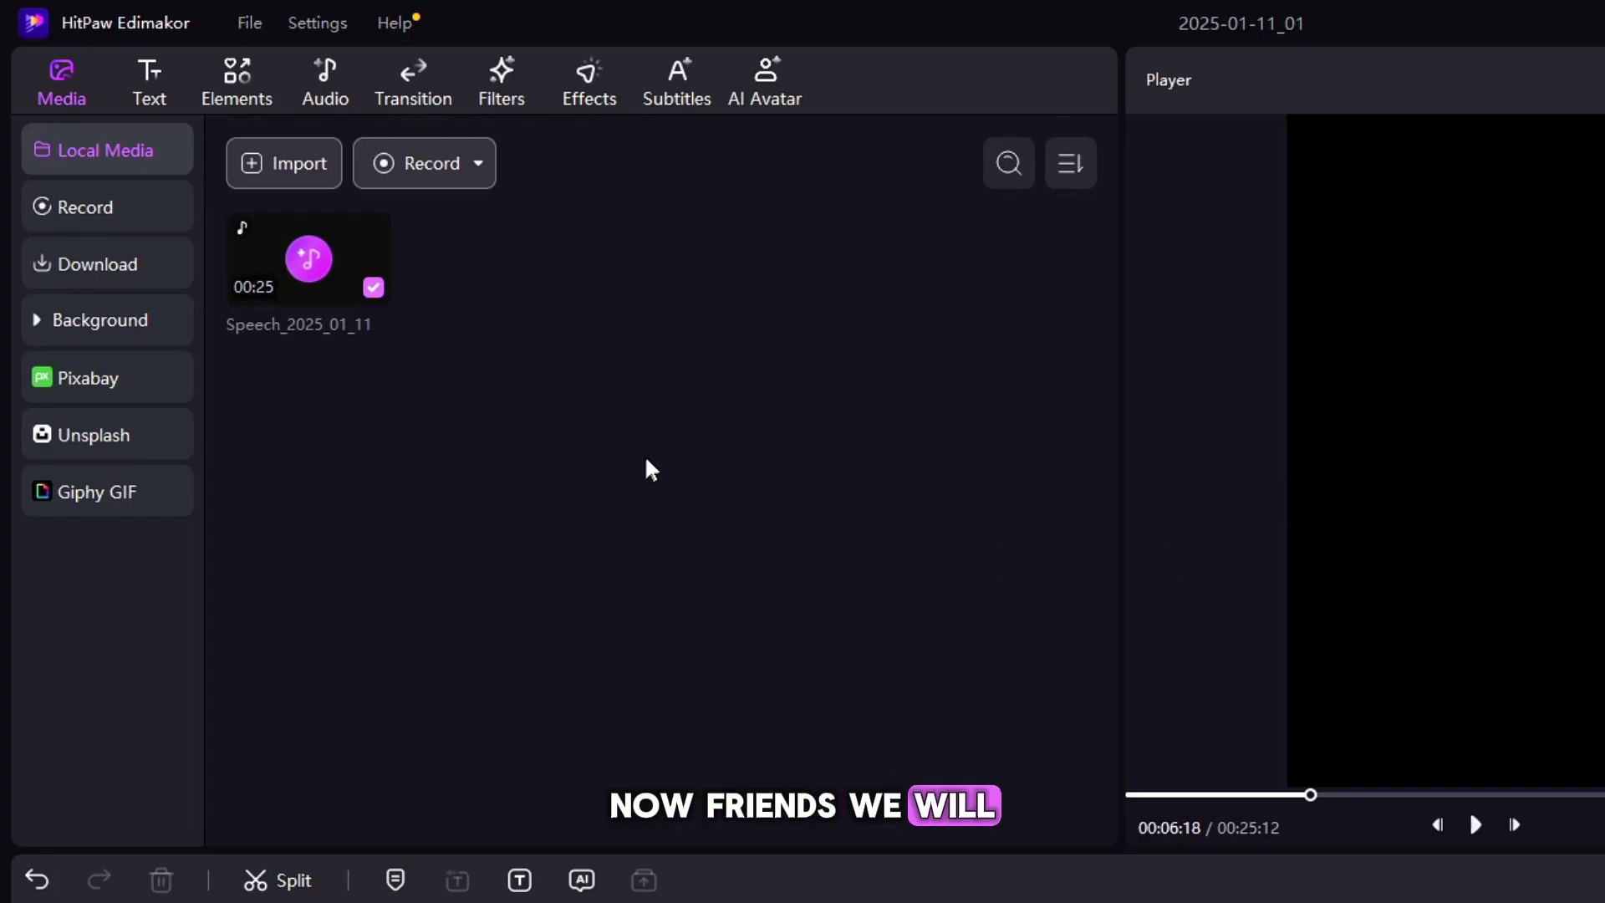
Search Pixabay for 'paris' and place two Paris clips on the timeline tracks.
{"action": "left_click", "coordinate": [94, 380]}
{"action": "left_click", "coordinate": [423, 163]}
{"action": "type", "text": "pa"}
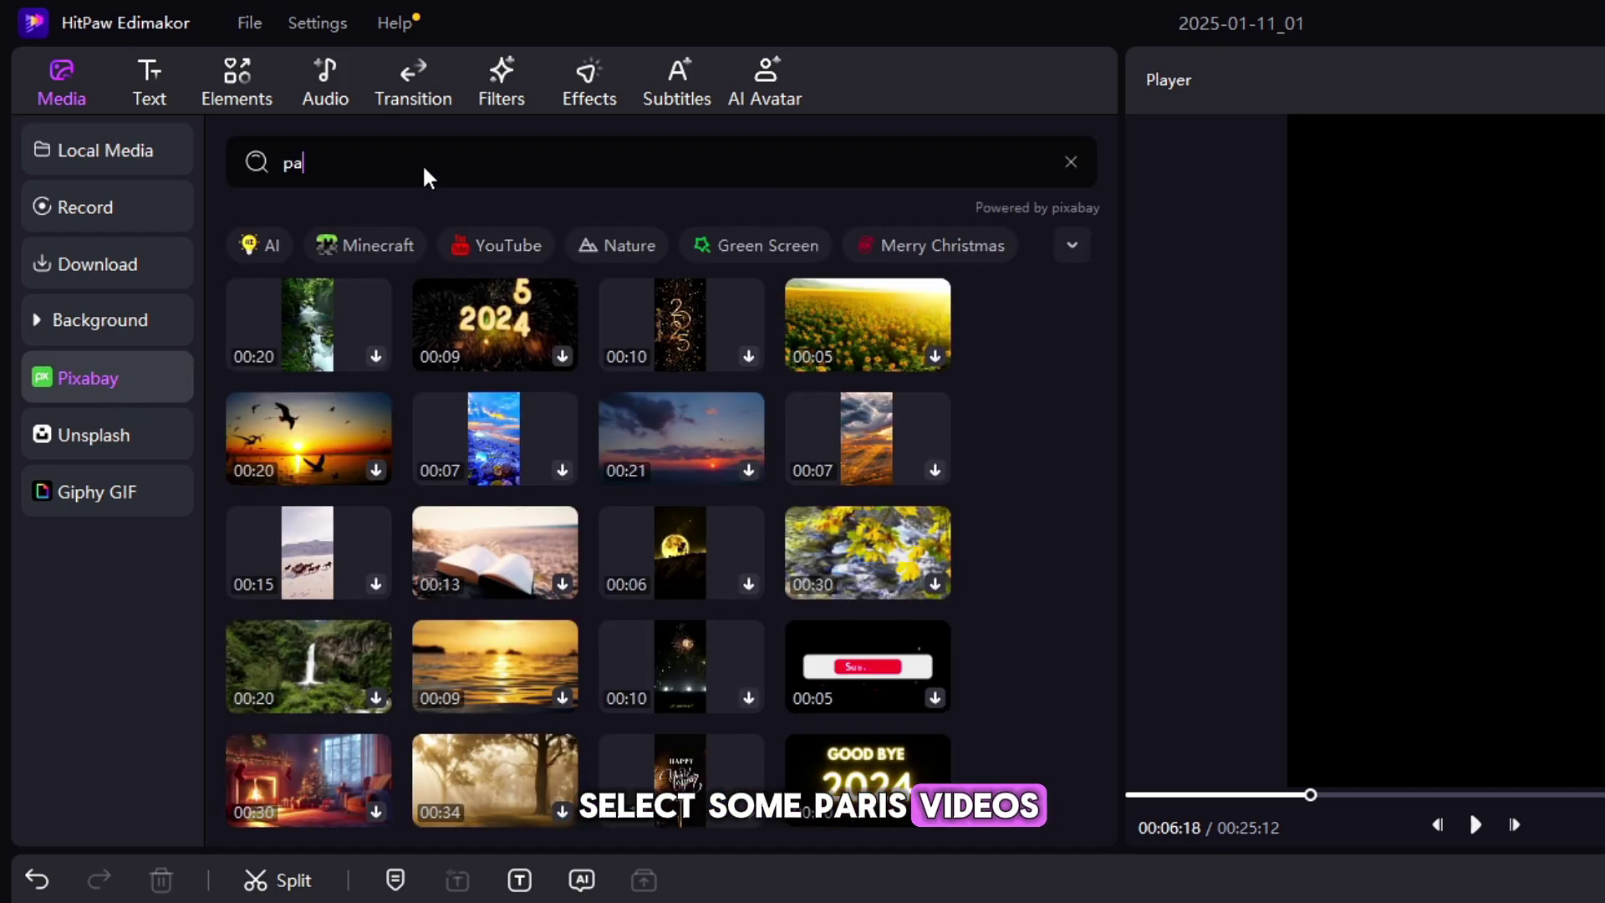
{"action": "type", "text": "ris"}
{"action": "key", "text": "Return"}
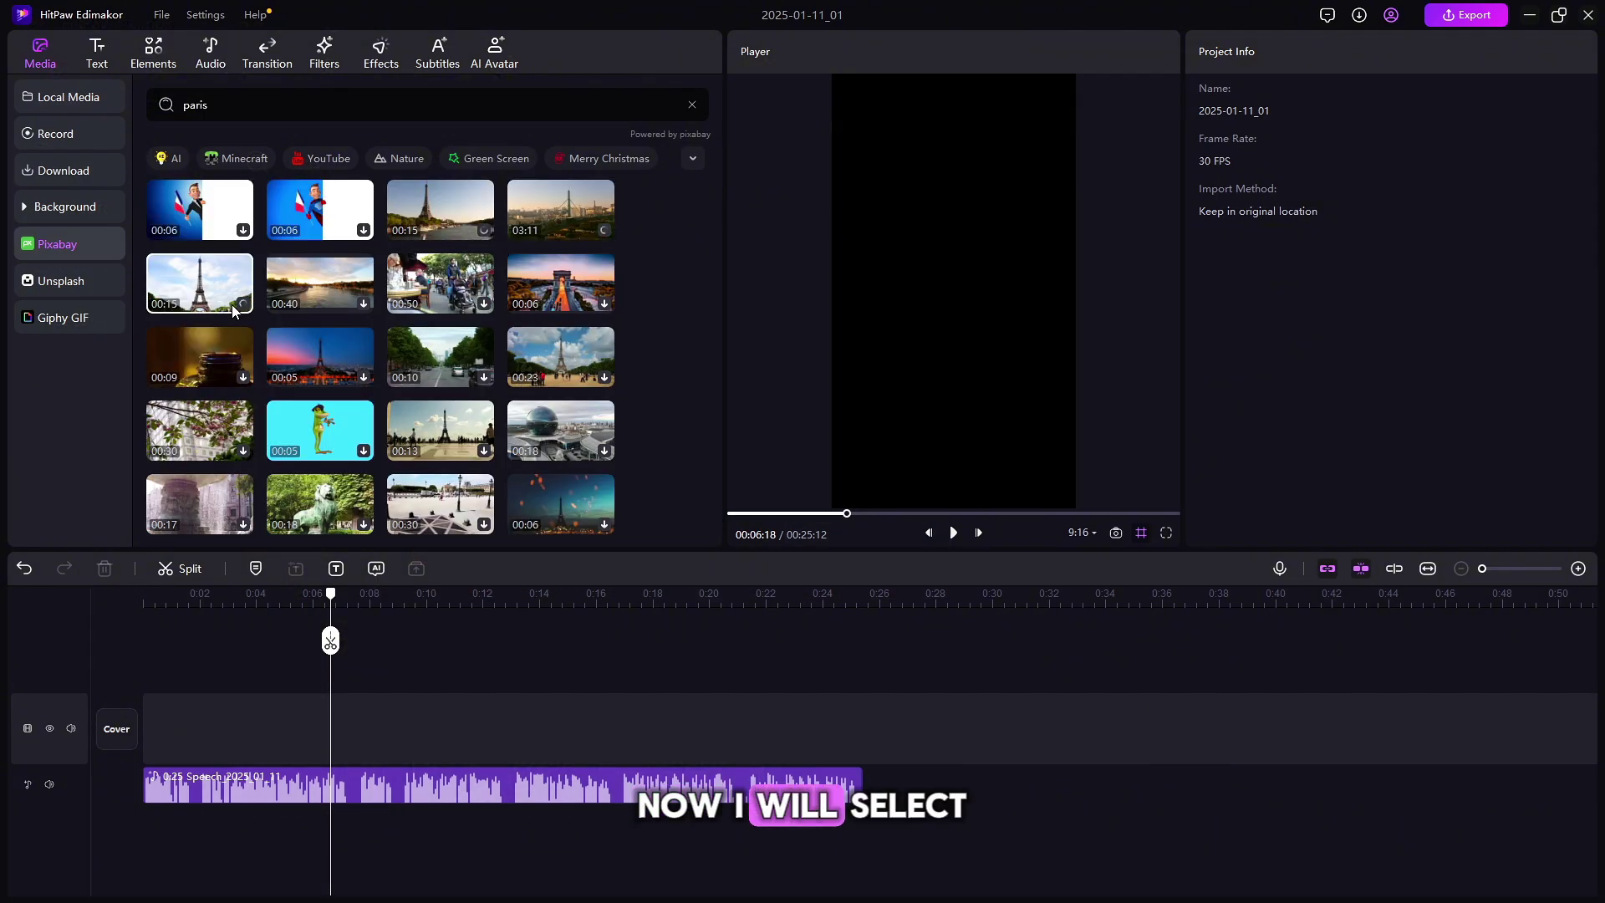
{"action": "left_click_drag", "start_coordinate": [559, 209], "coordinate": [483, 628]}
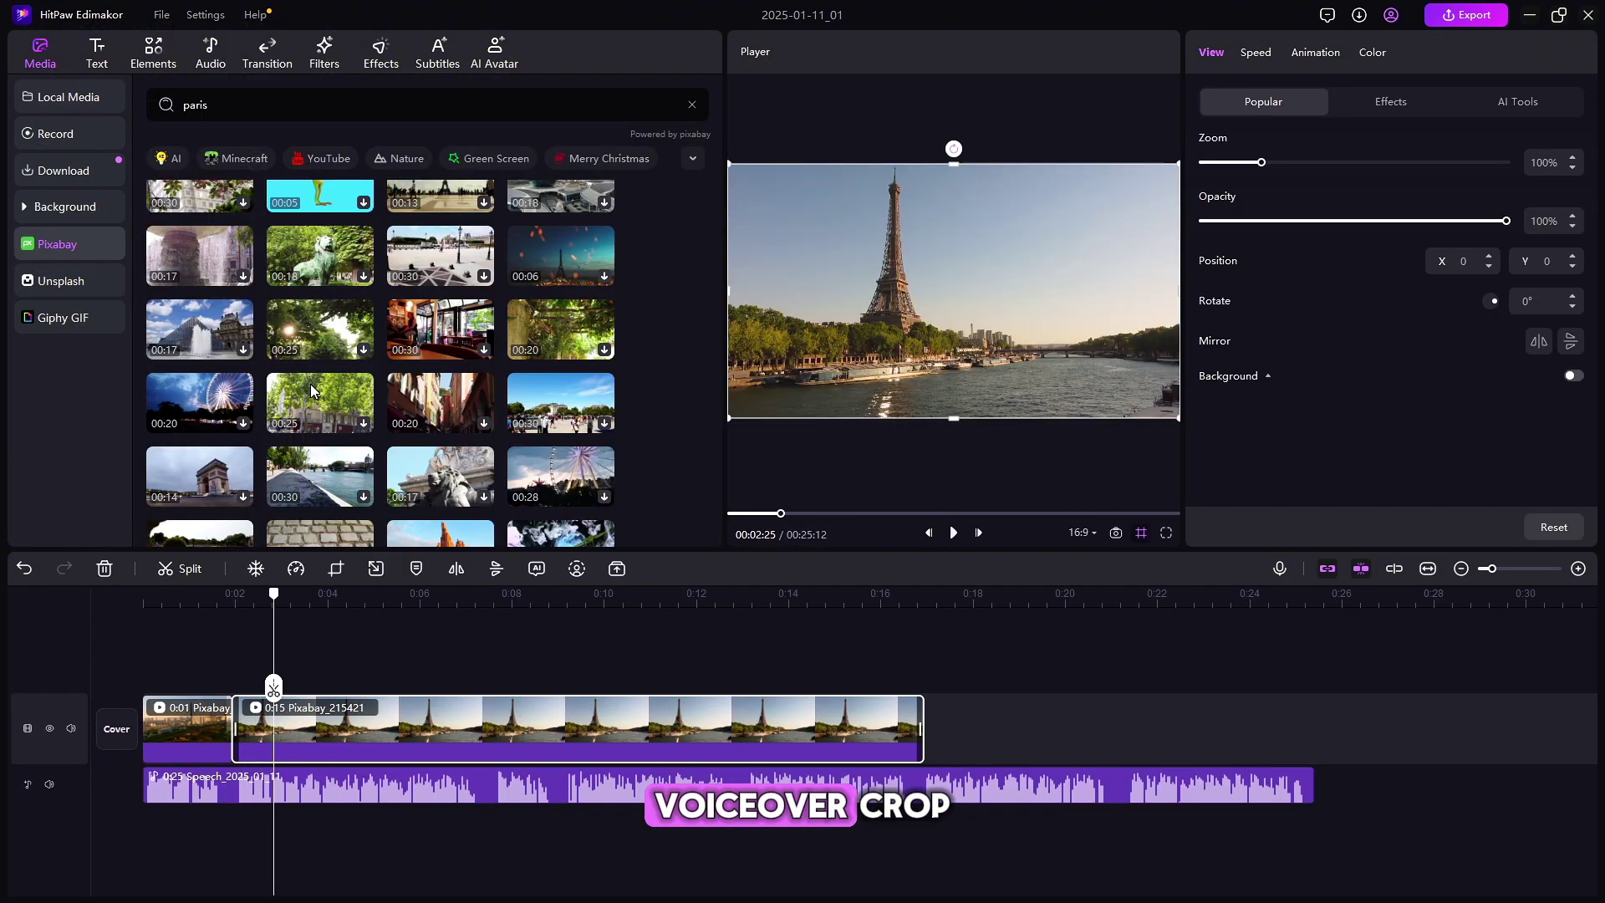
{"action": "left_click_drag", "start_coordinate": [441, 356], "coordinate": [466, 694]}
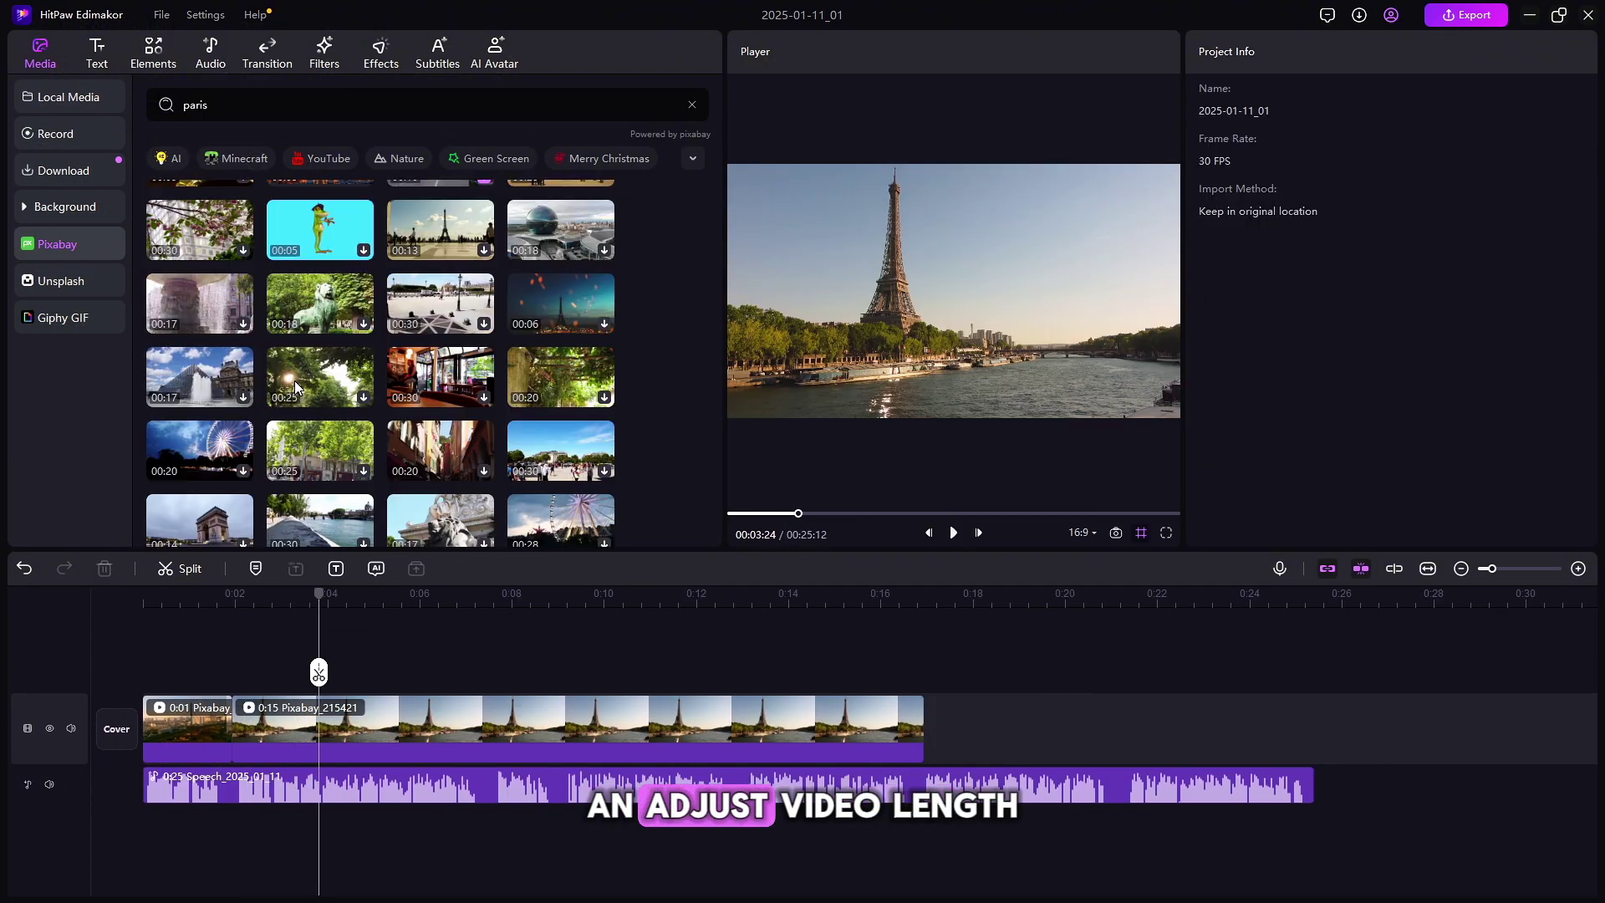
Refine the Pixabay search to 'paris bus' and play back the assembled timeline.
{"action": "left_click", "coordinate": [258, 106]}
{"action": "type", "text": "bus"}
{"action": "key", "text": "Return"}
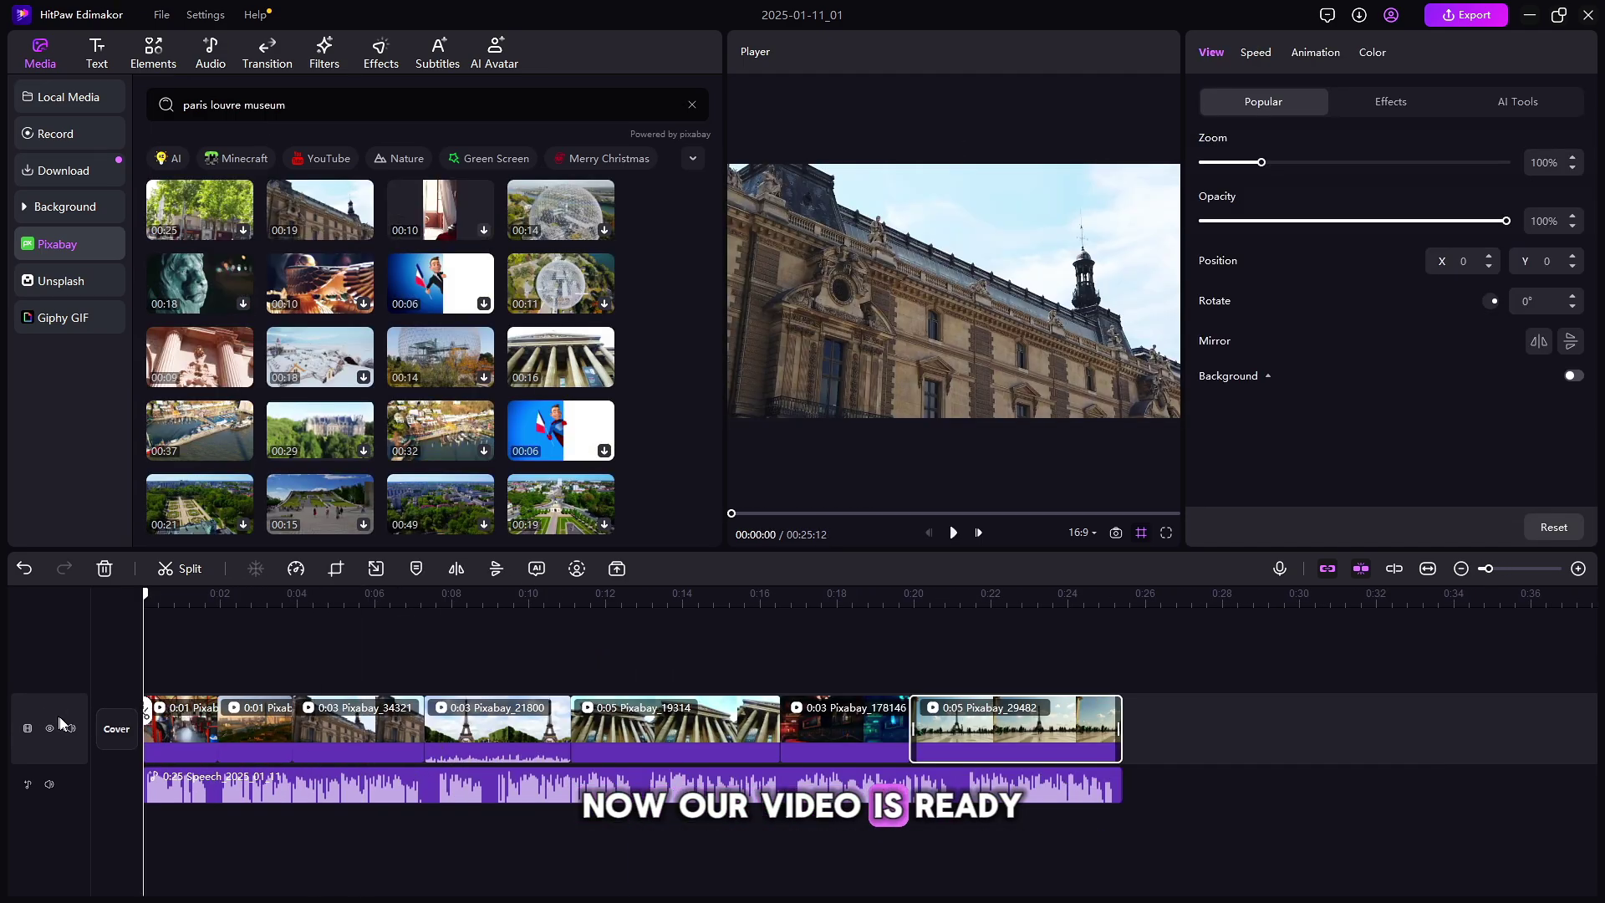
{"action": "key", "text": "space"}
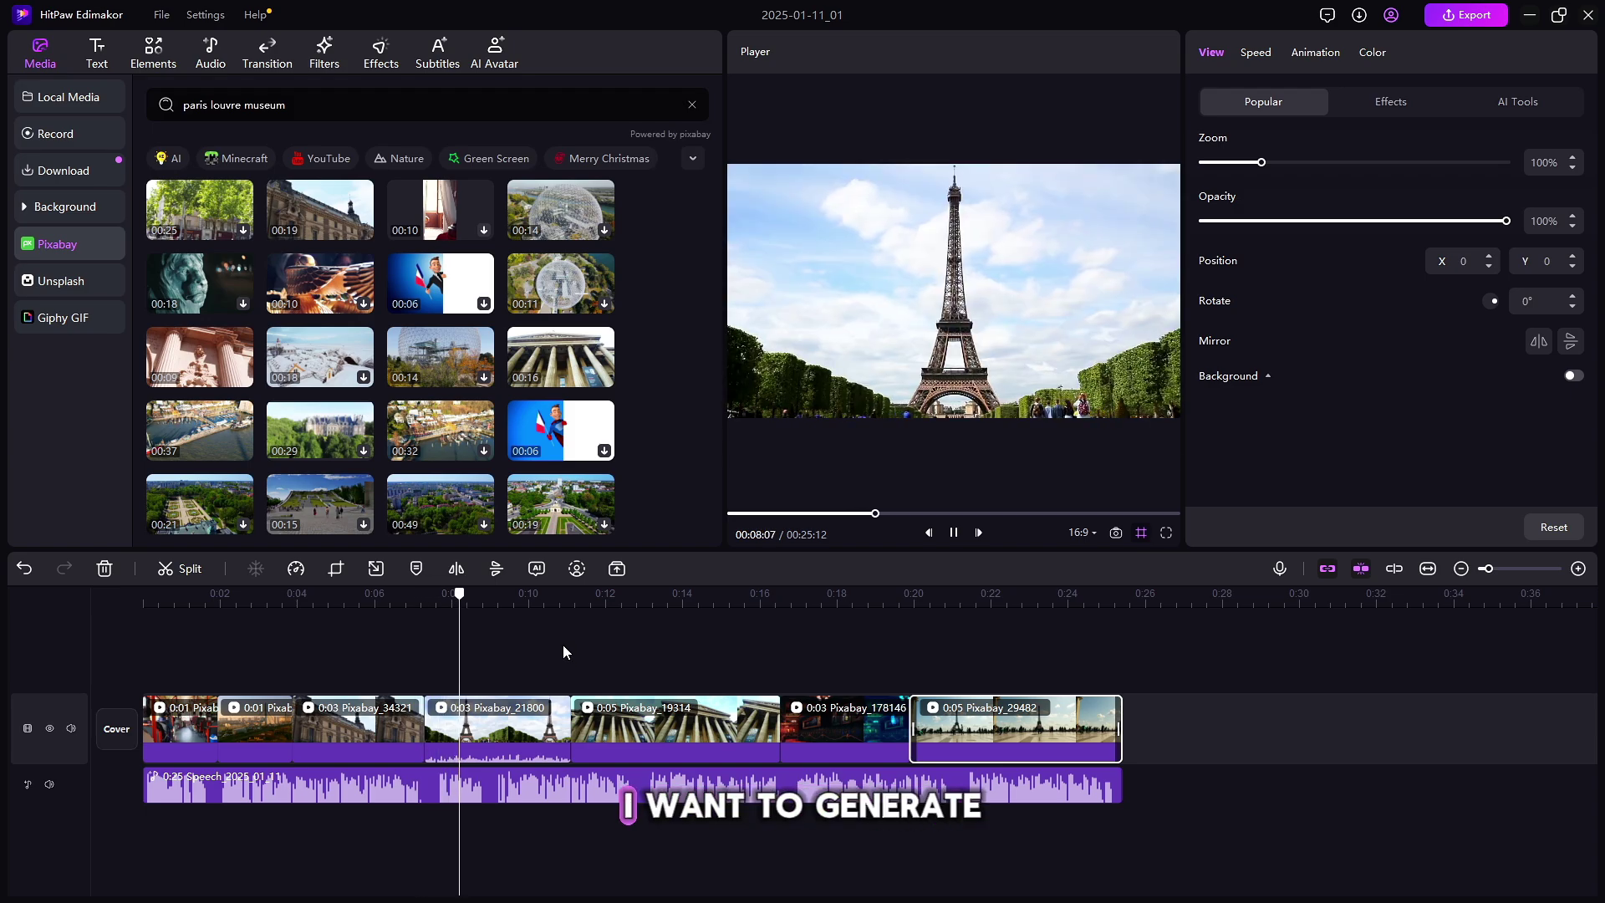
{"action": "key", "text": "space"}
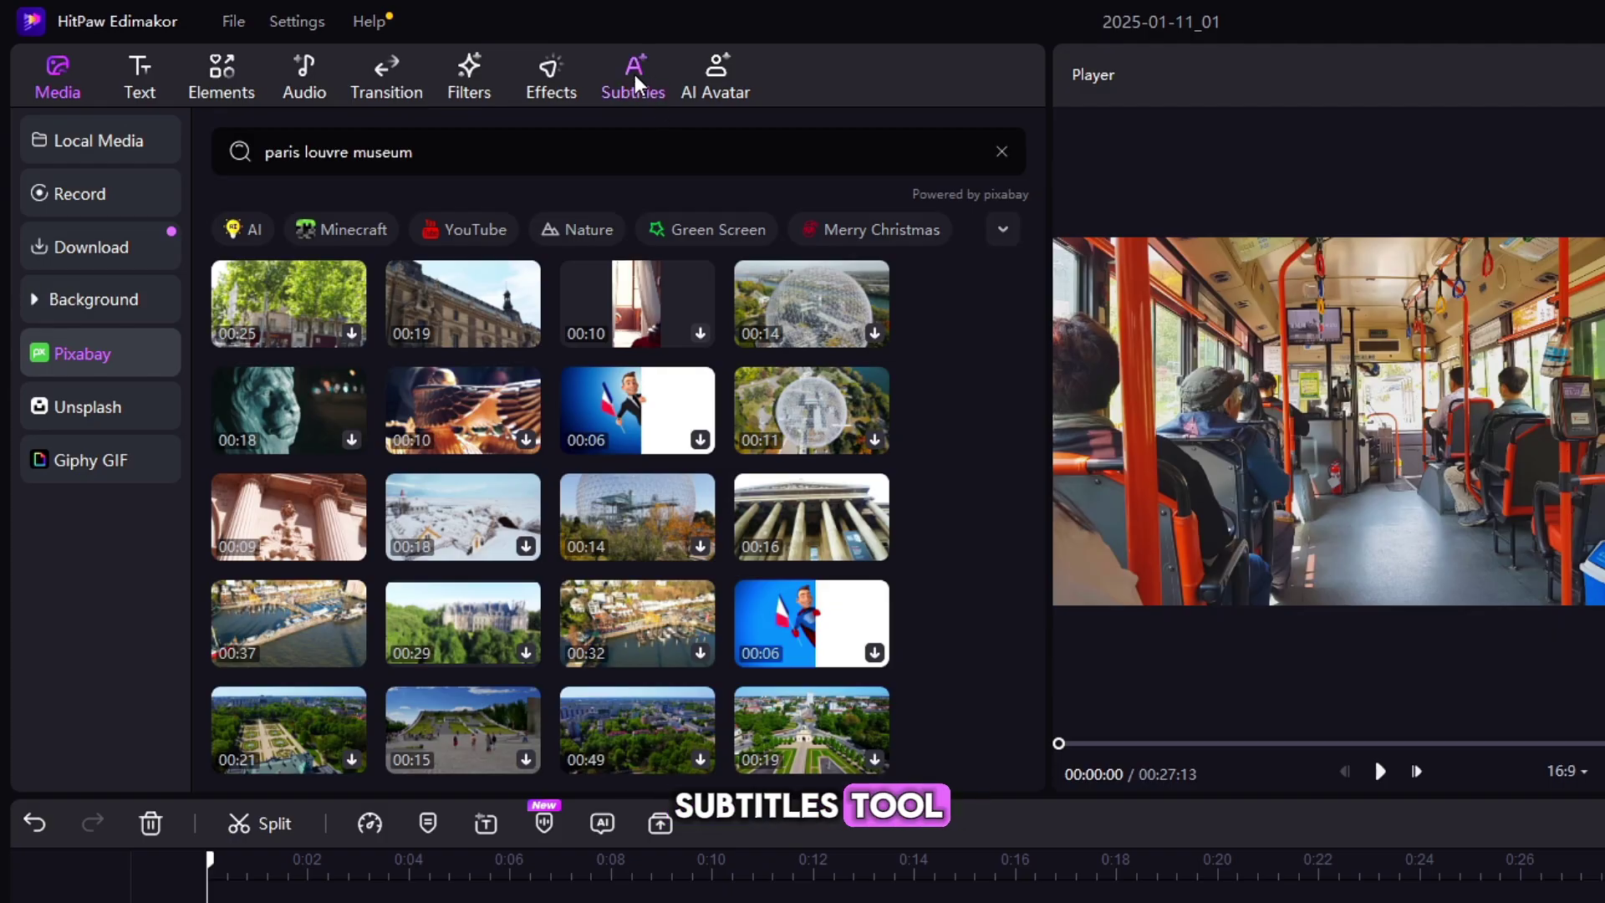
Set Auto Subtitles to Auto Detect with English translation, then select all seven video clips.
{"action": "left_click", "coordinate": [641, 82]}
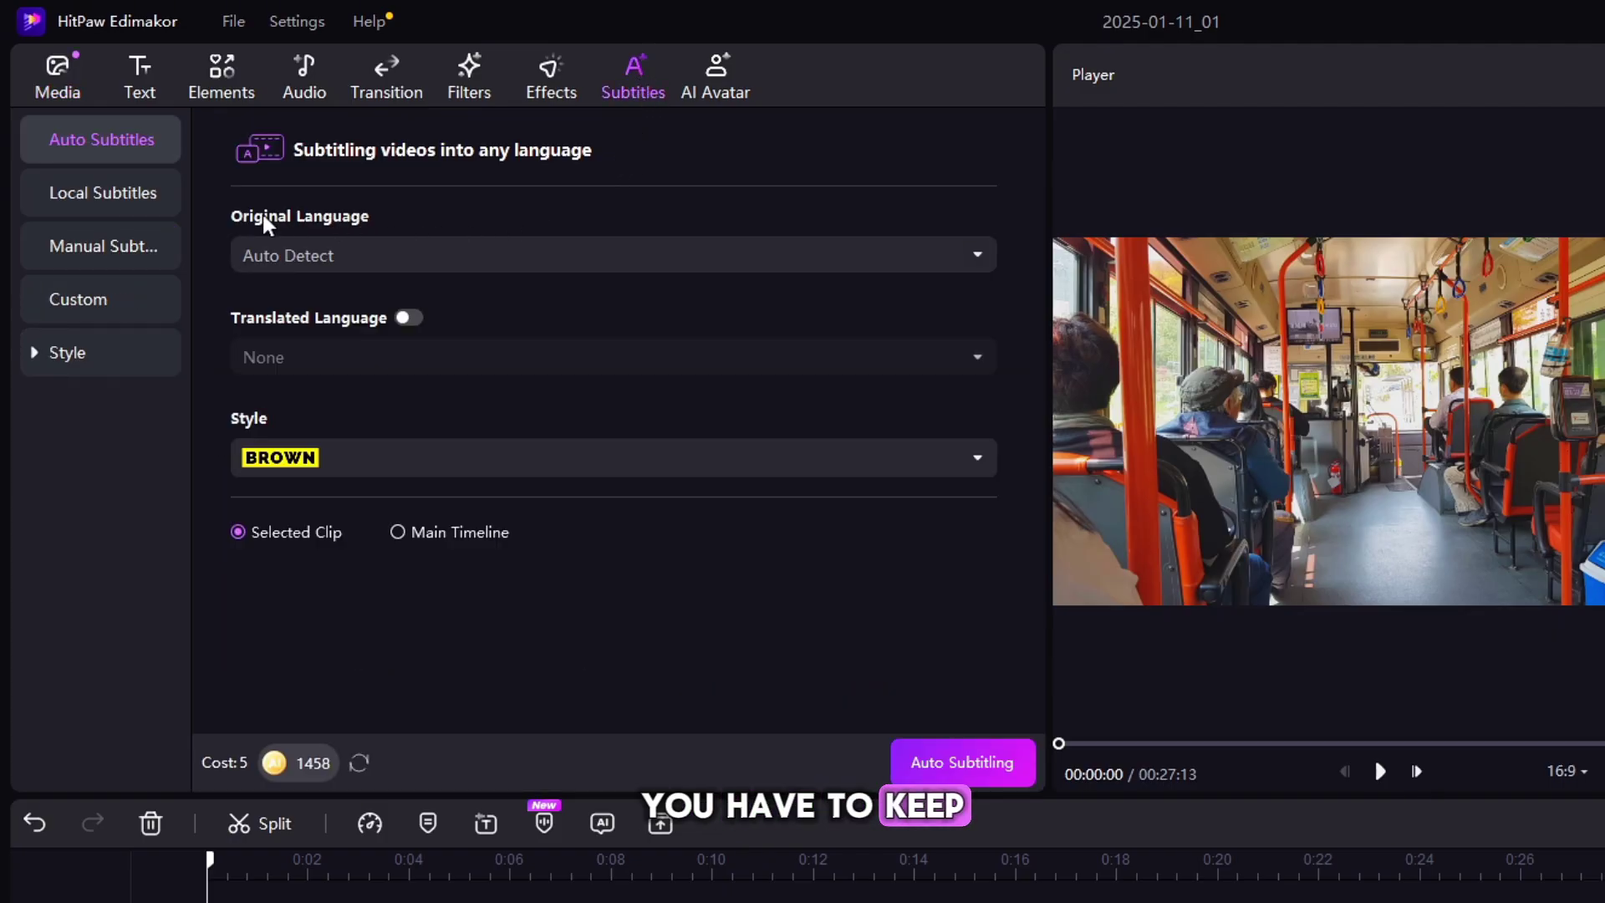
{"action": "left_click", "coordinate": [351, 259]}
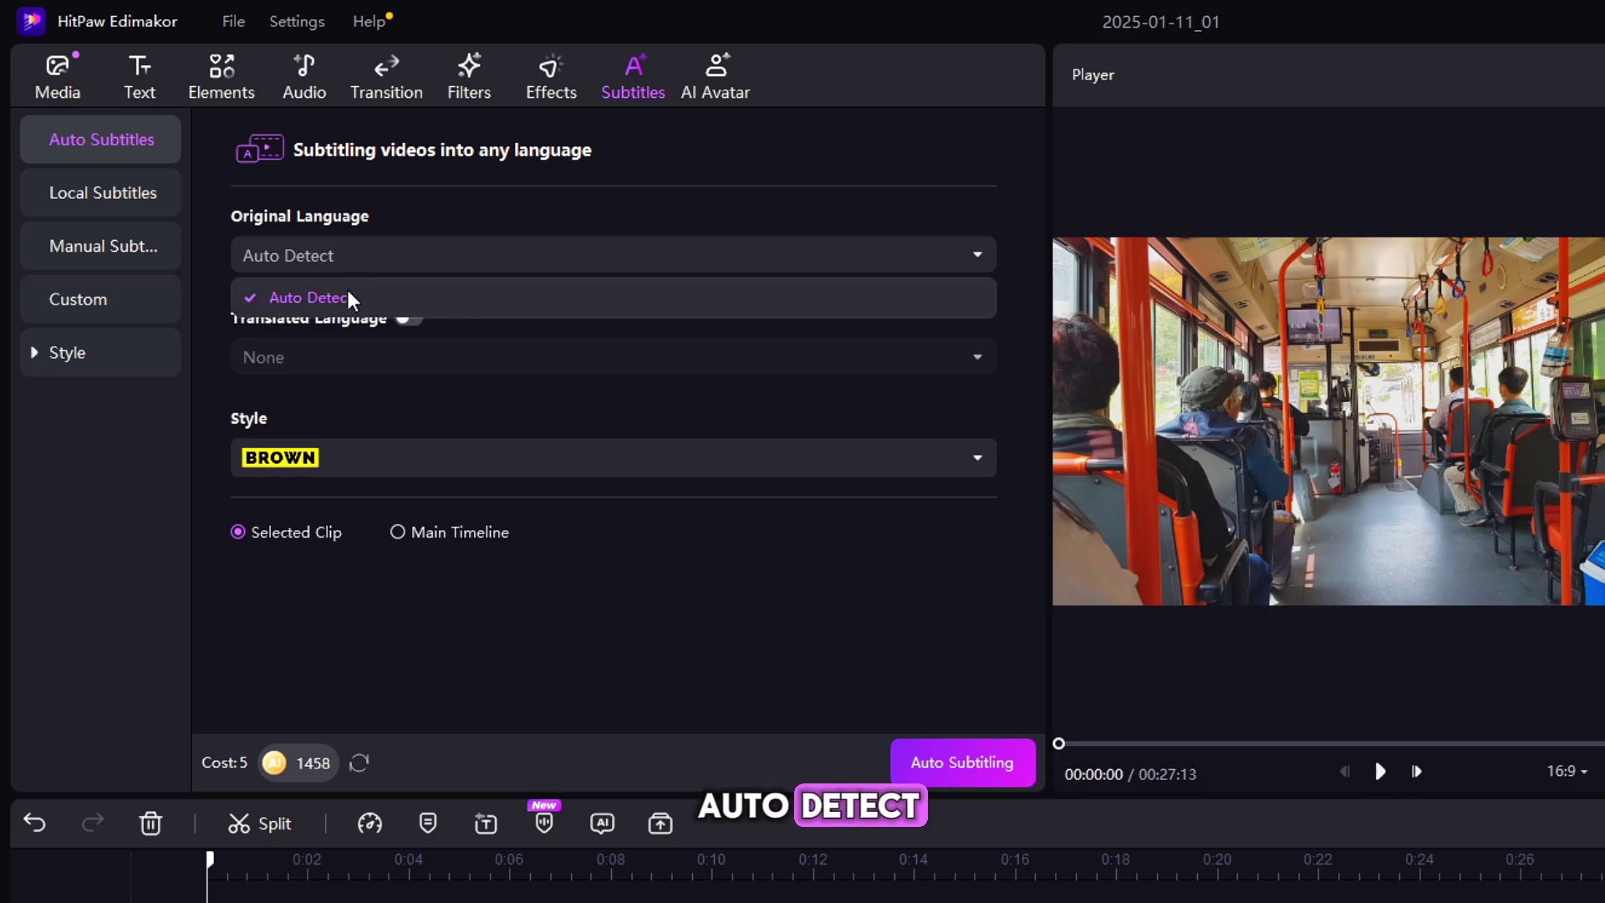
{"action": "left_click", "coordinate": [349, 296]}
{"action": "left_click", "coordinate": [416, 319]}
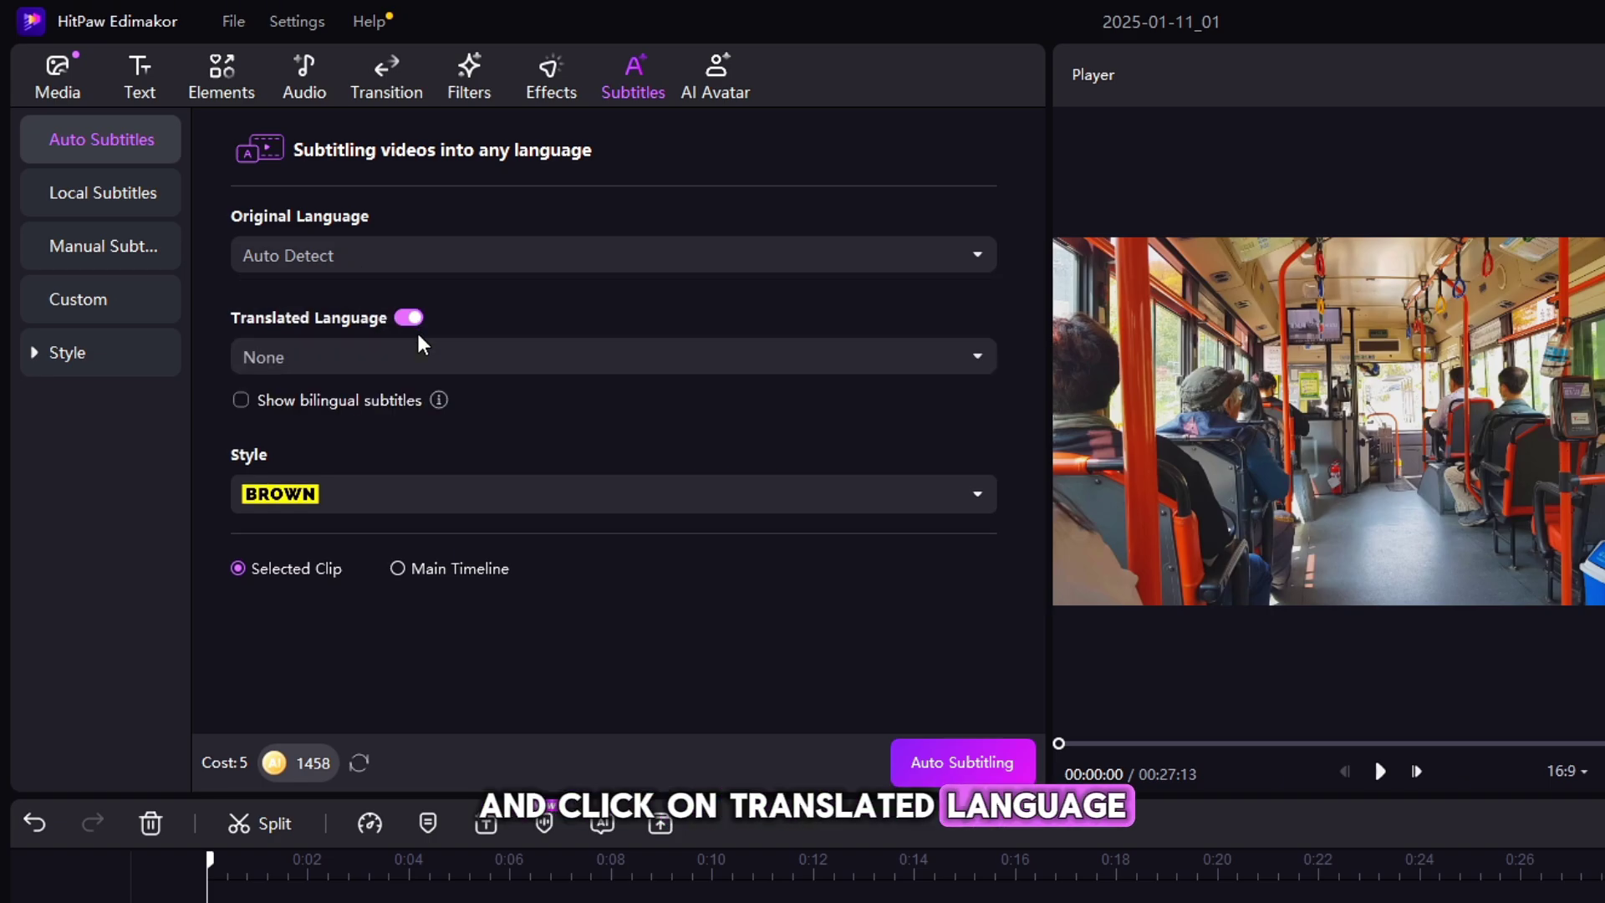
{"action": "left_click", "coordinate": [417, 349]}
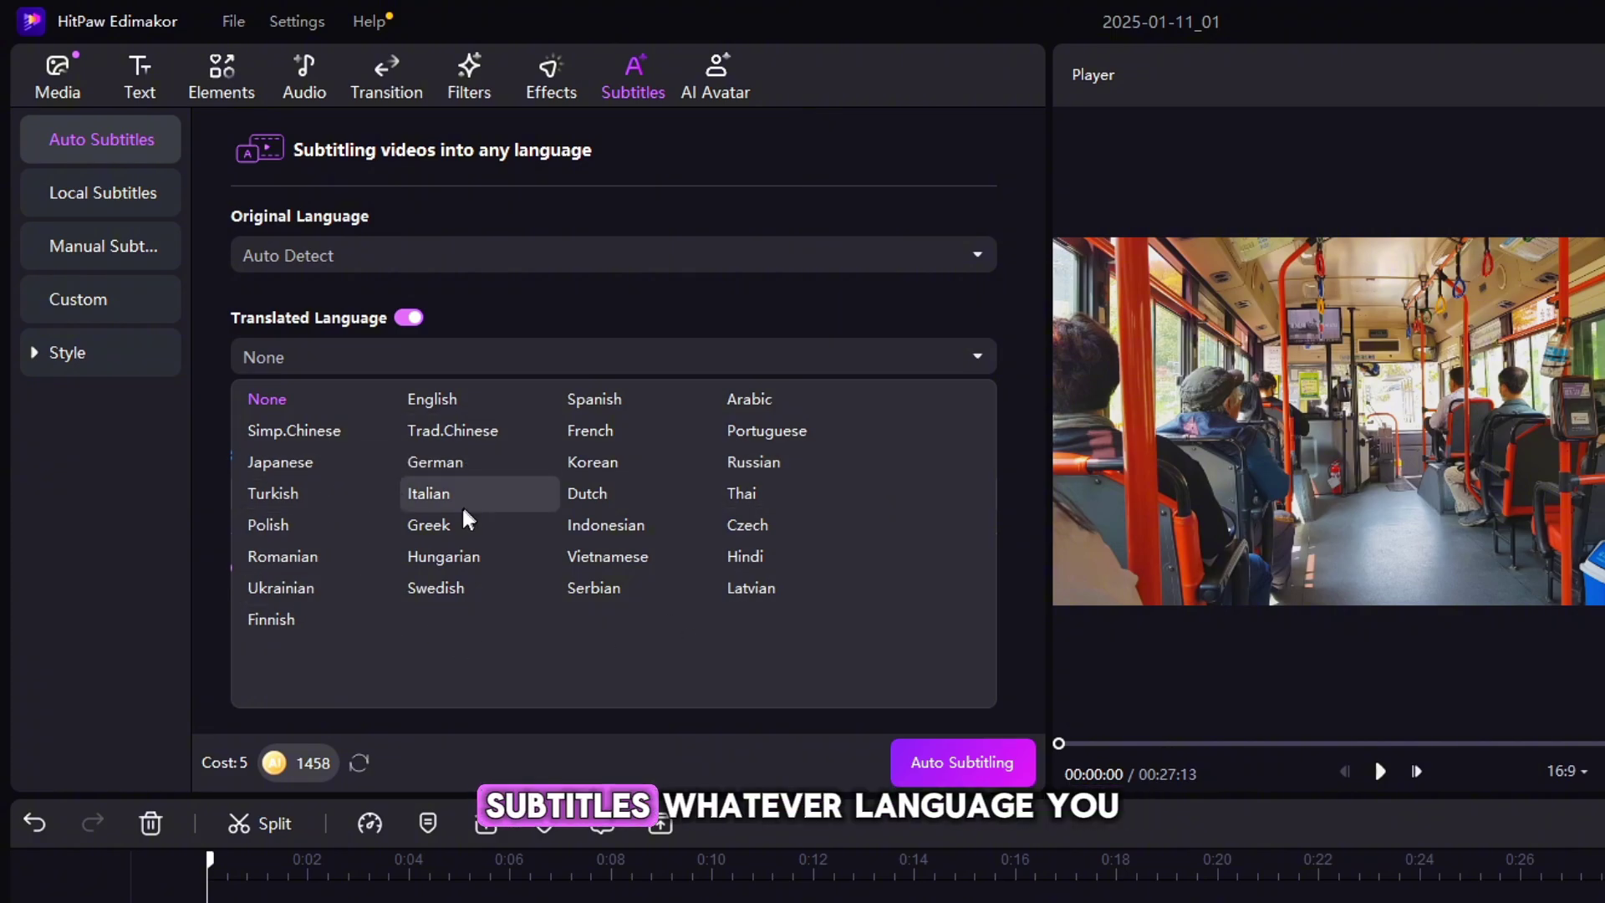
{"action": "left_click", "coordinate": [438, 404]}
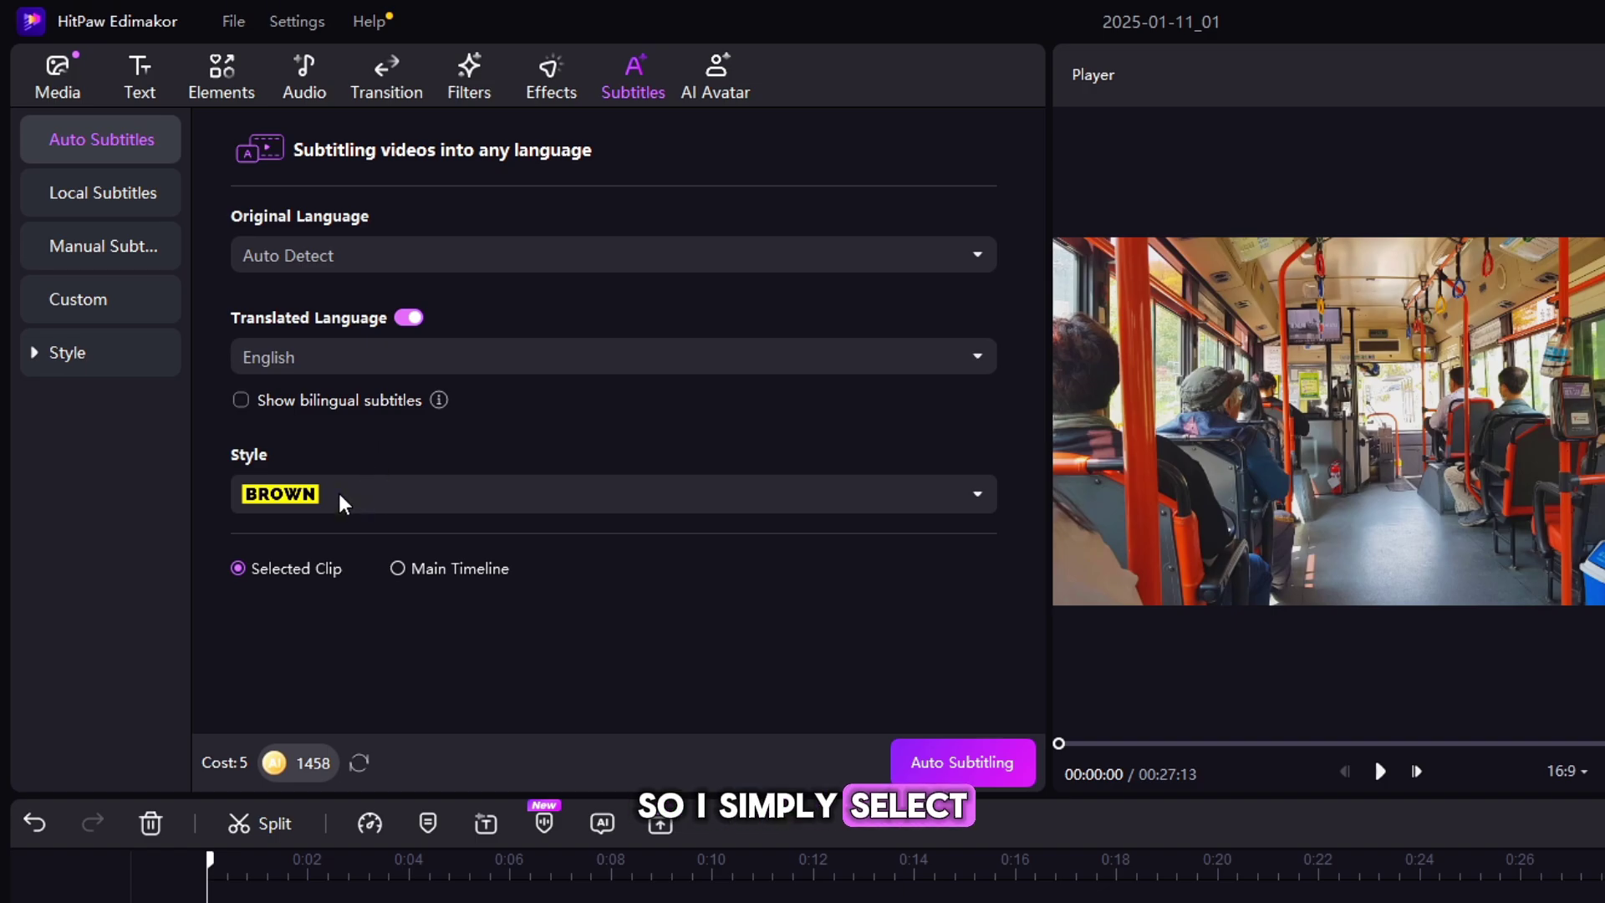
{"action": "left_click", "coordinate": [375, 491]}
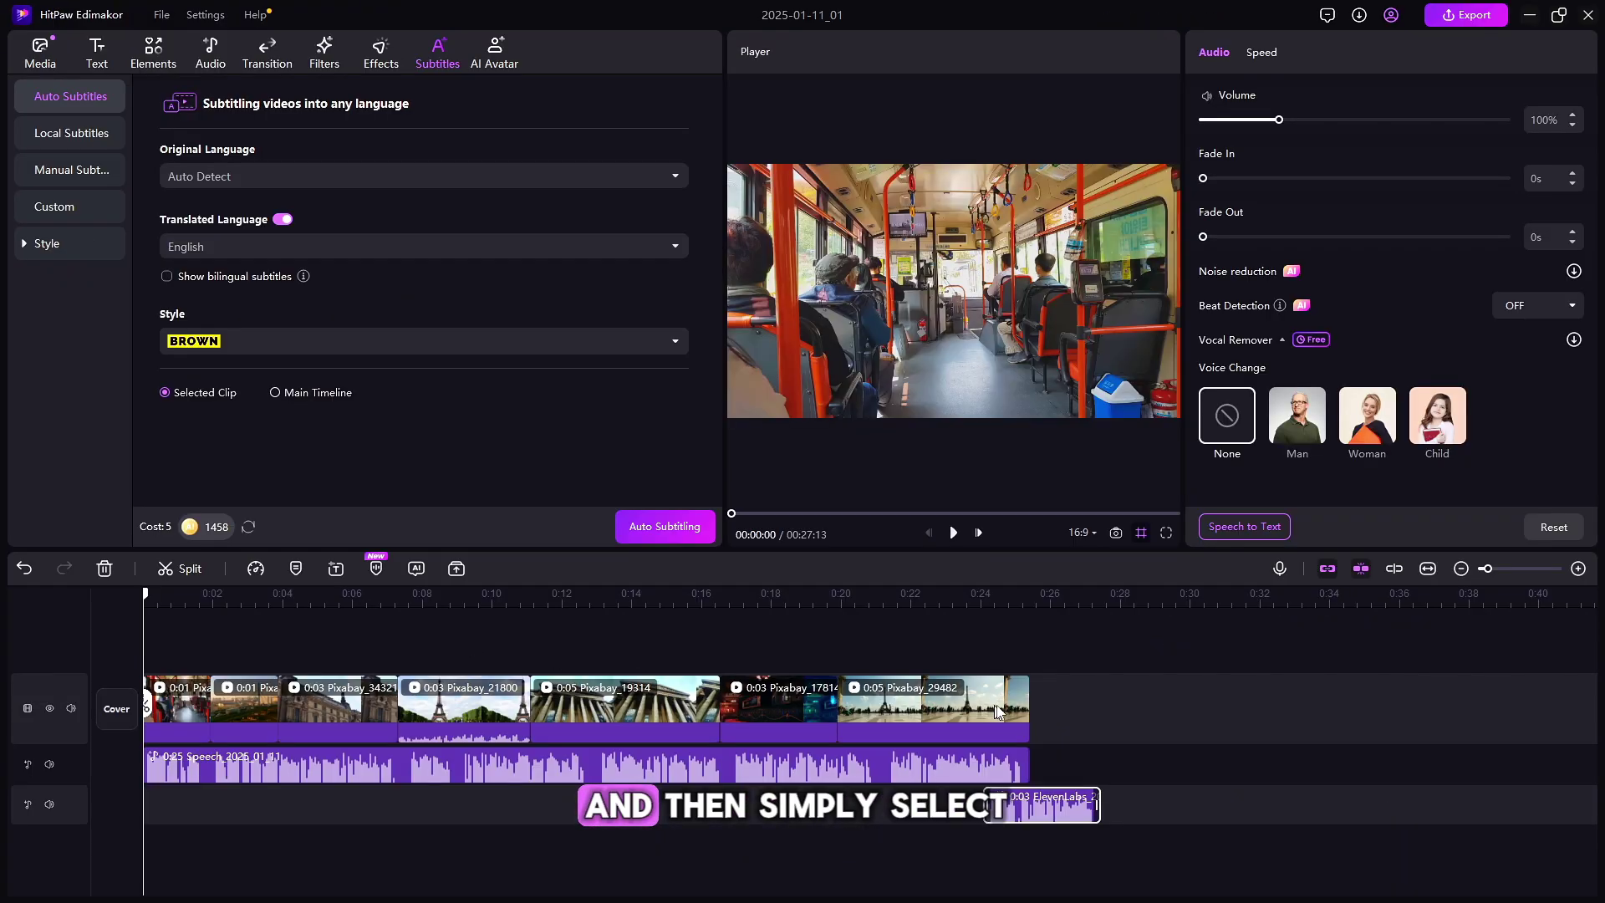
{"action": "left_click_drag", "start_coordinate": [1051, 711], "coordinate": [211, 658]}
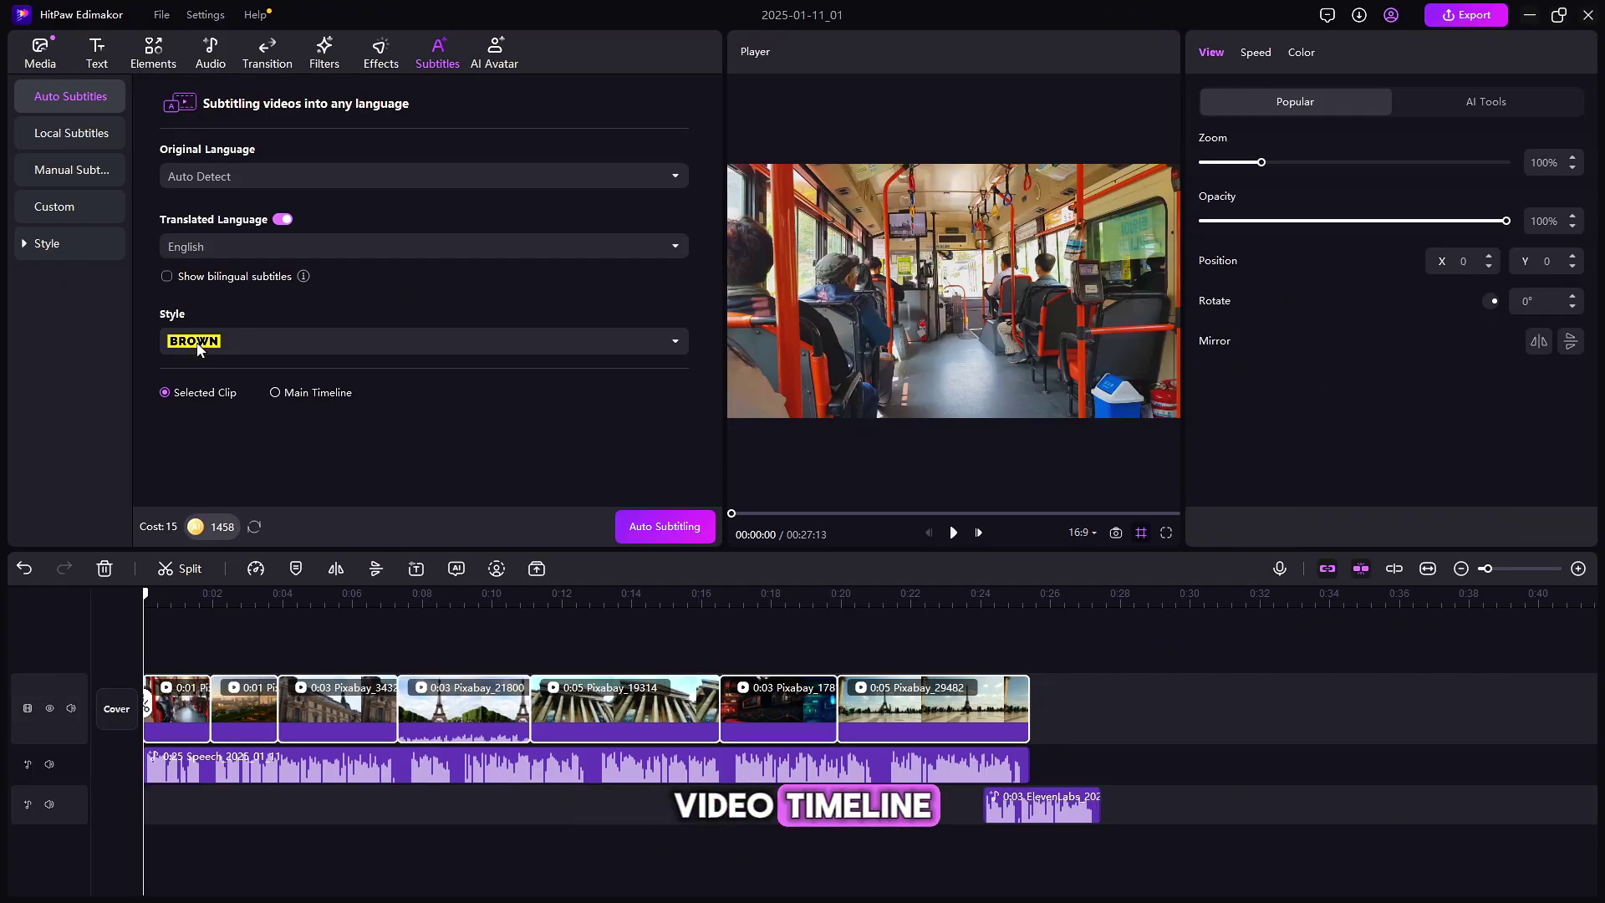
Run Auto Subtitling and play the captioned video from the start.
{"action": "left_click", "coordinate": [669, 526]}
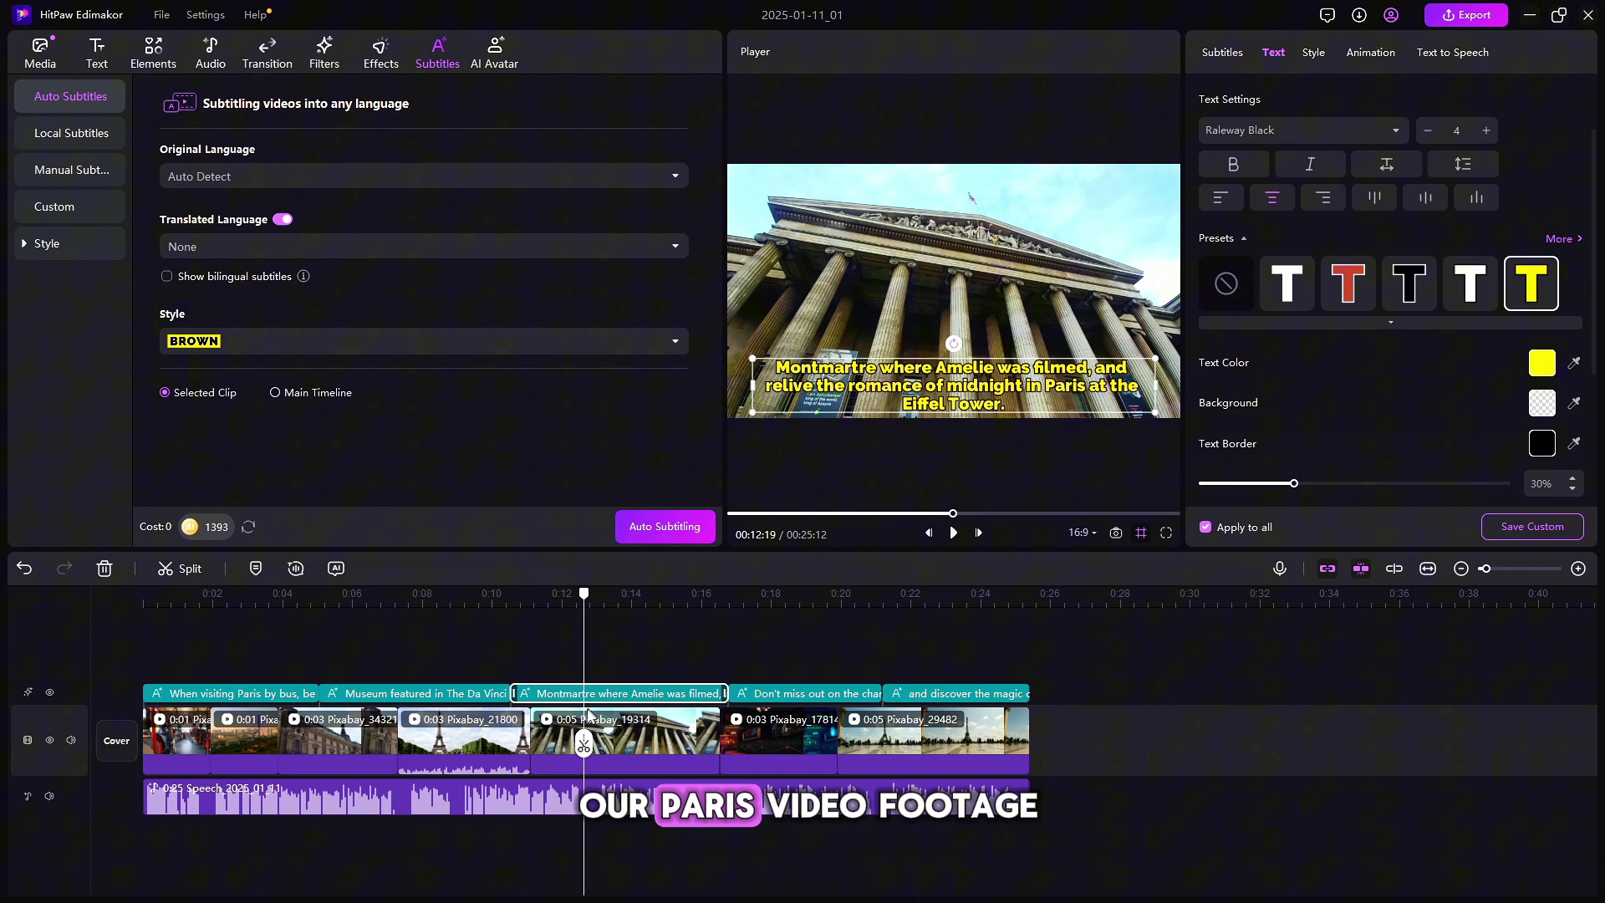
{"action": "key", "text": "Home"}
{"action": "key", "text": "space"}
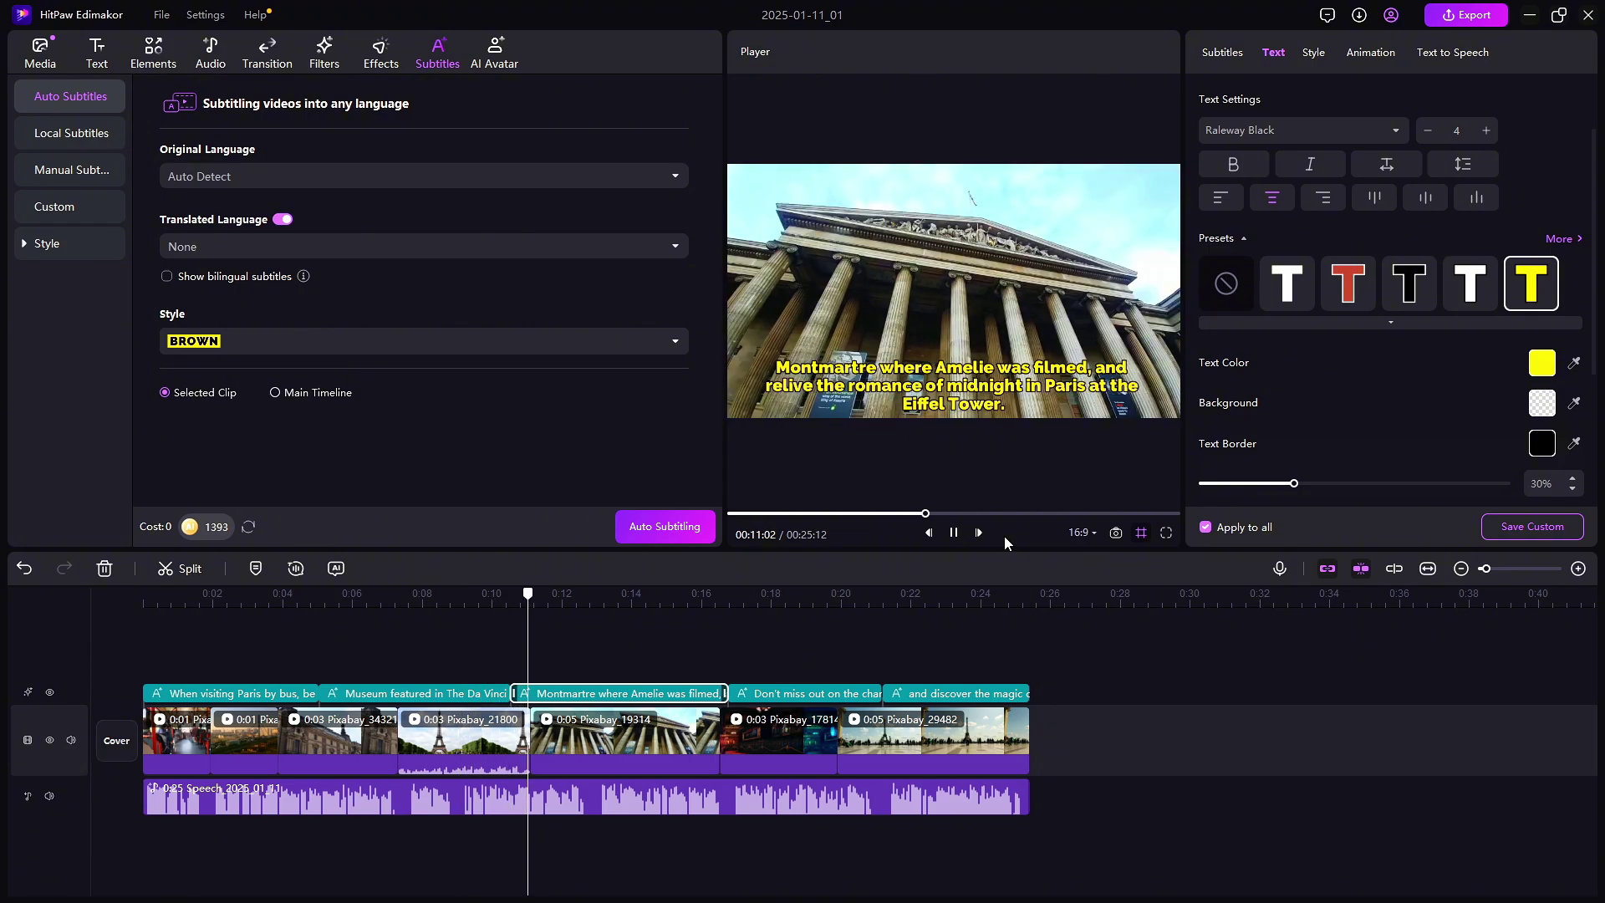
Restyle the first subtitle as plain white text and scrub ahead to review later captions.
{"action": "left_click", "coordinate": [241, 693]}
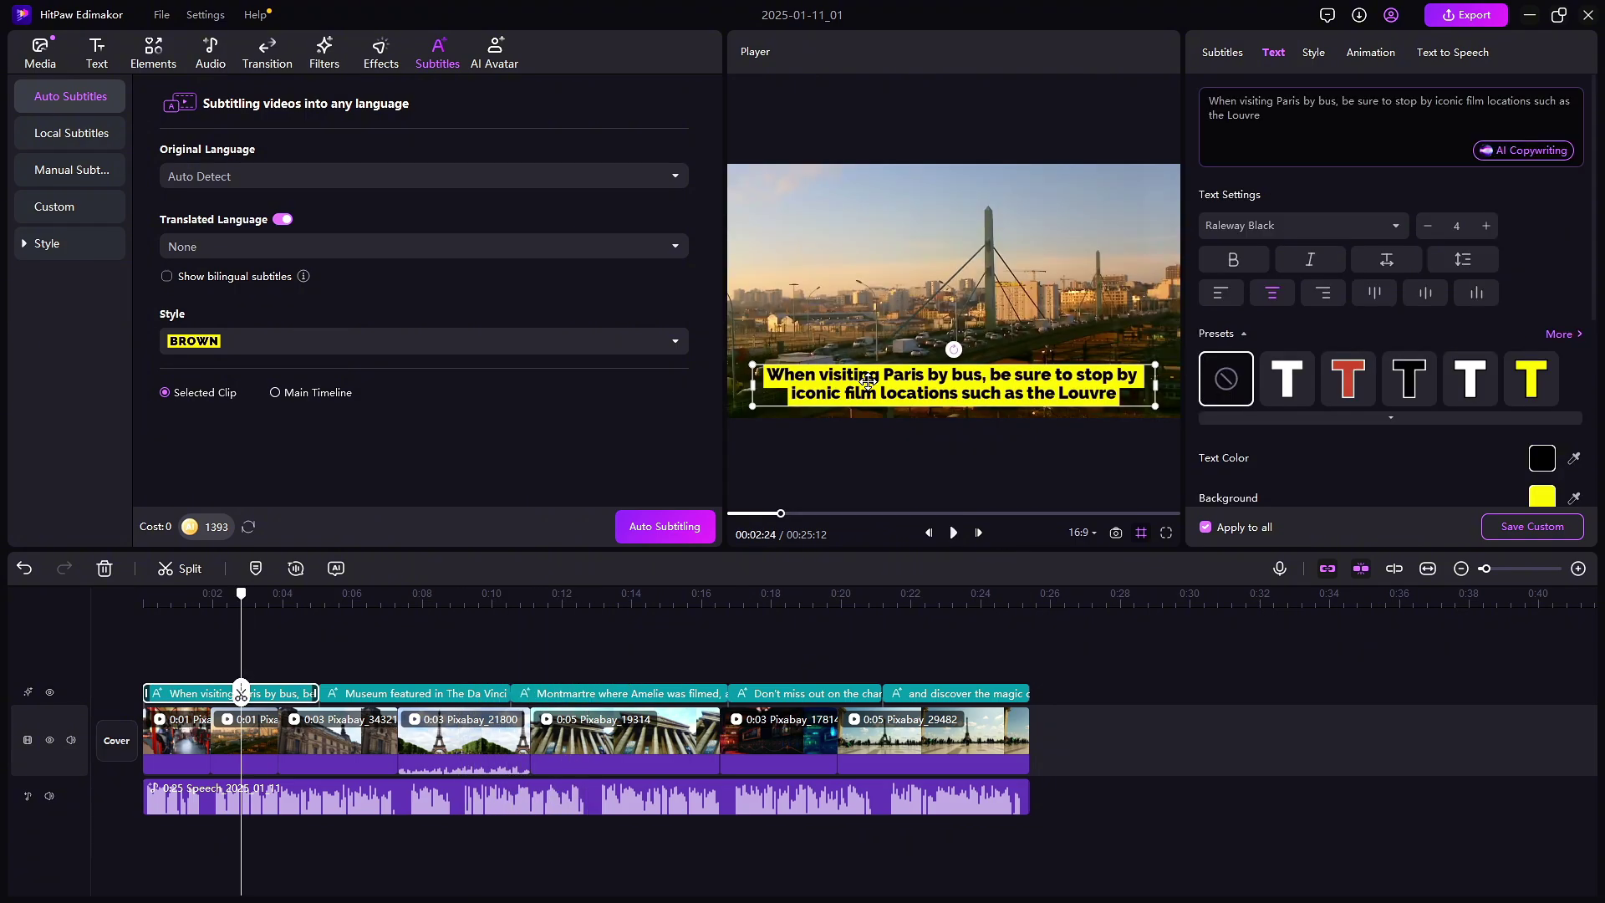
{"action": "scroll", "coordinate": [1286, 292], "scroll_direction": "down", "scroll_amount": 2}
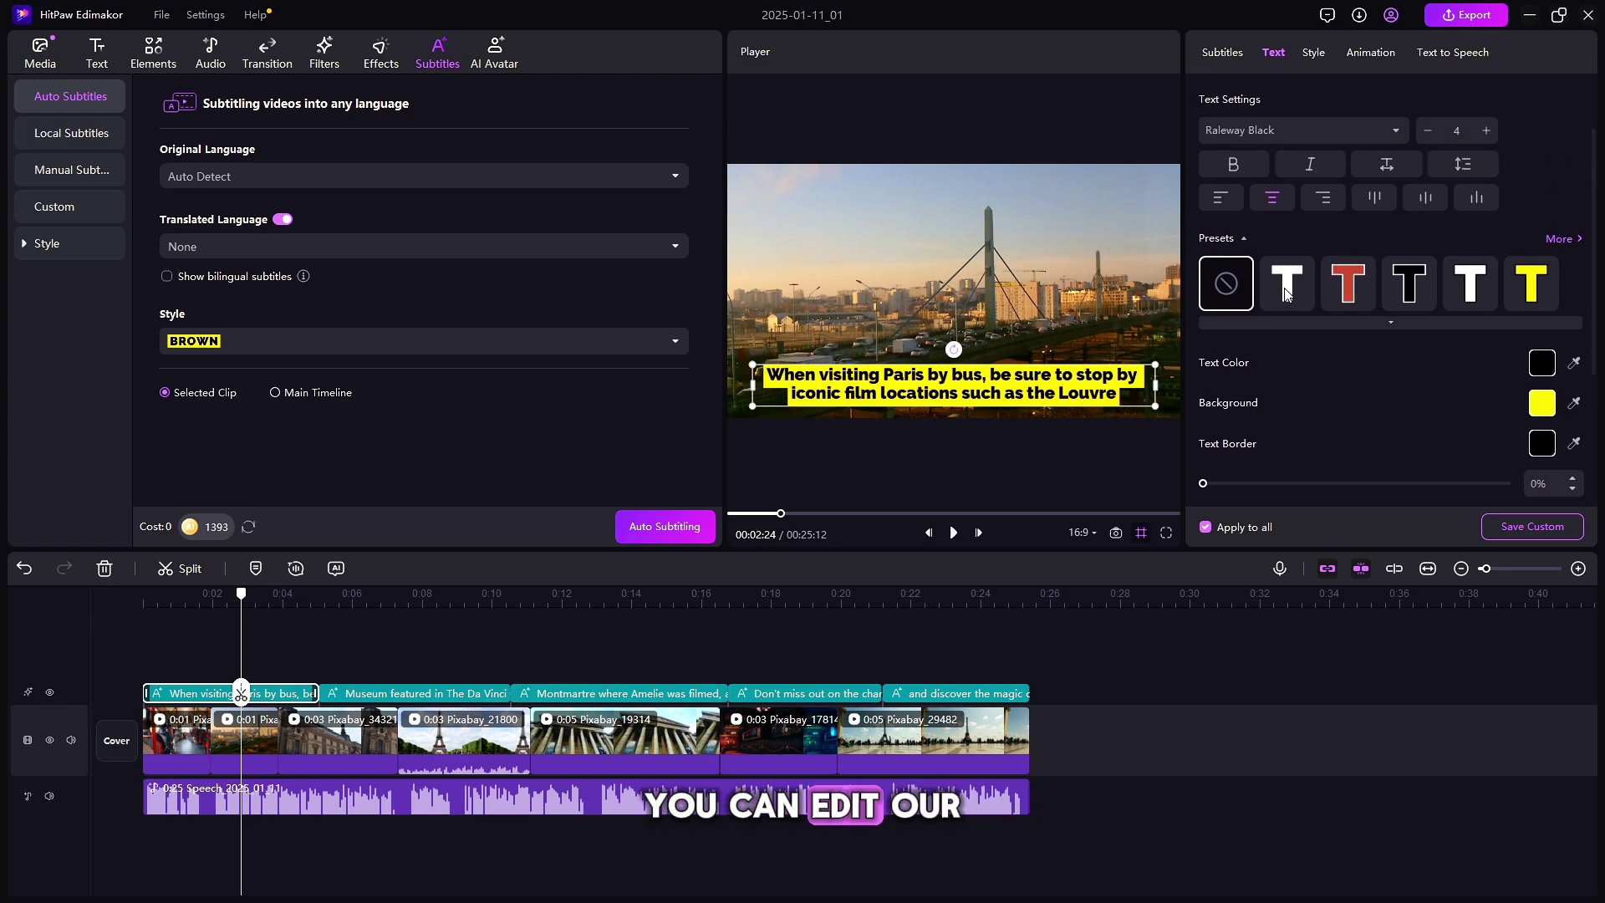
{"action": "left_click", "coordinate": [1285, 293]}
{"action": "left_click", "coordinate": [1120, 429]}
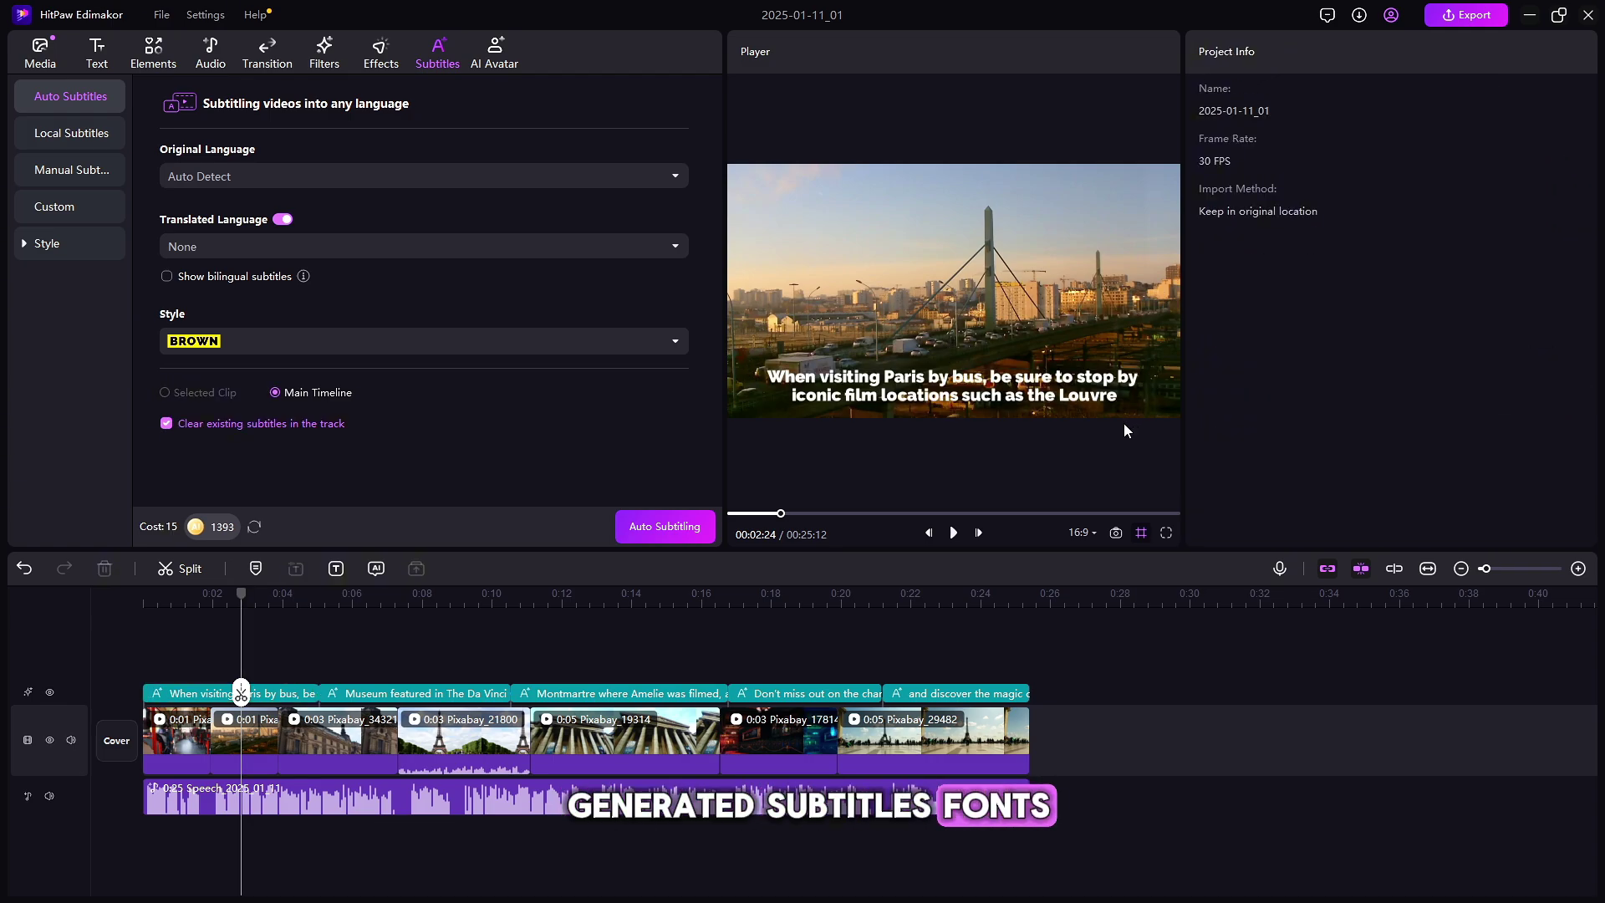
{"action": "left_click_drag", "start_coordinate": [241, 679], "coordinate": [278, 691]}
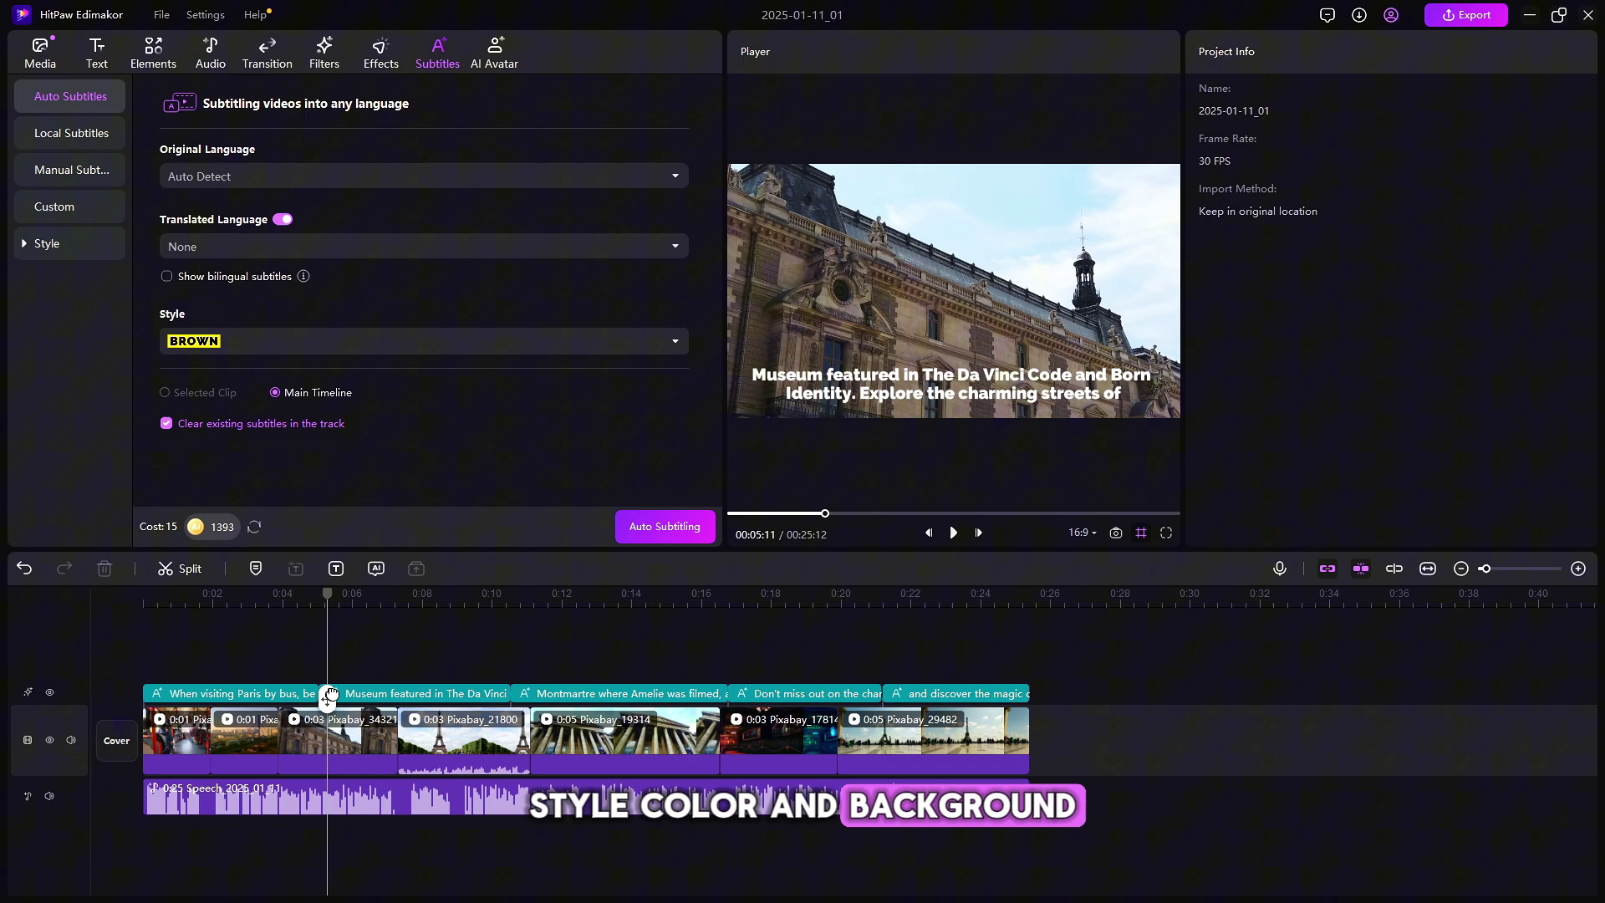
{"action": "left_click_drag", "start_coordinate": [331, 694], "coordinate": [985, 715]}
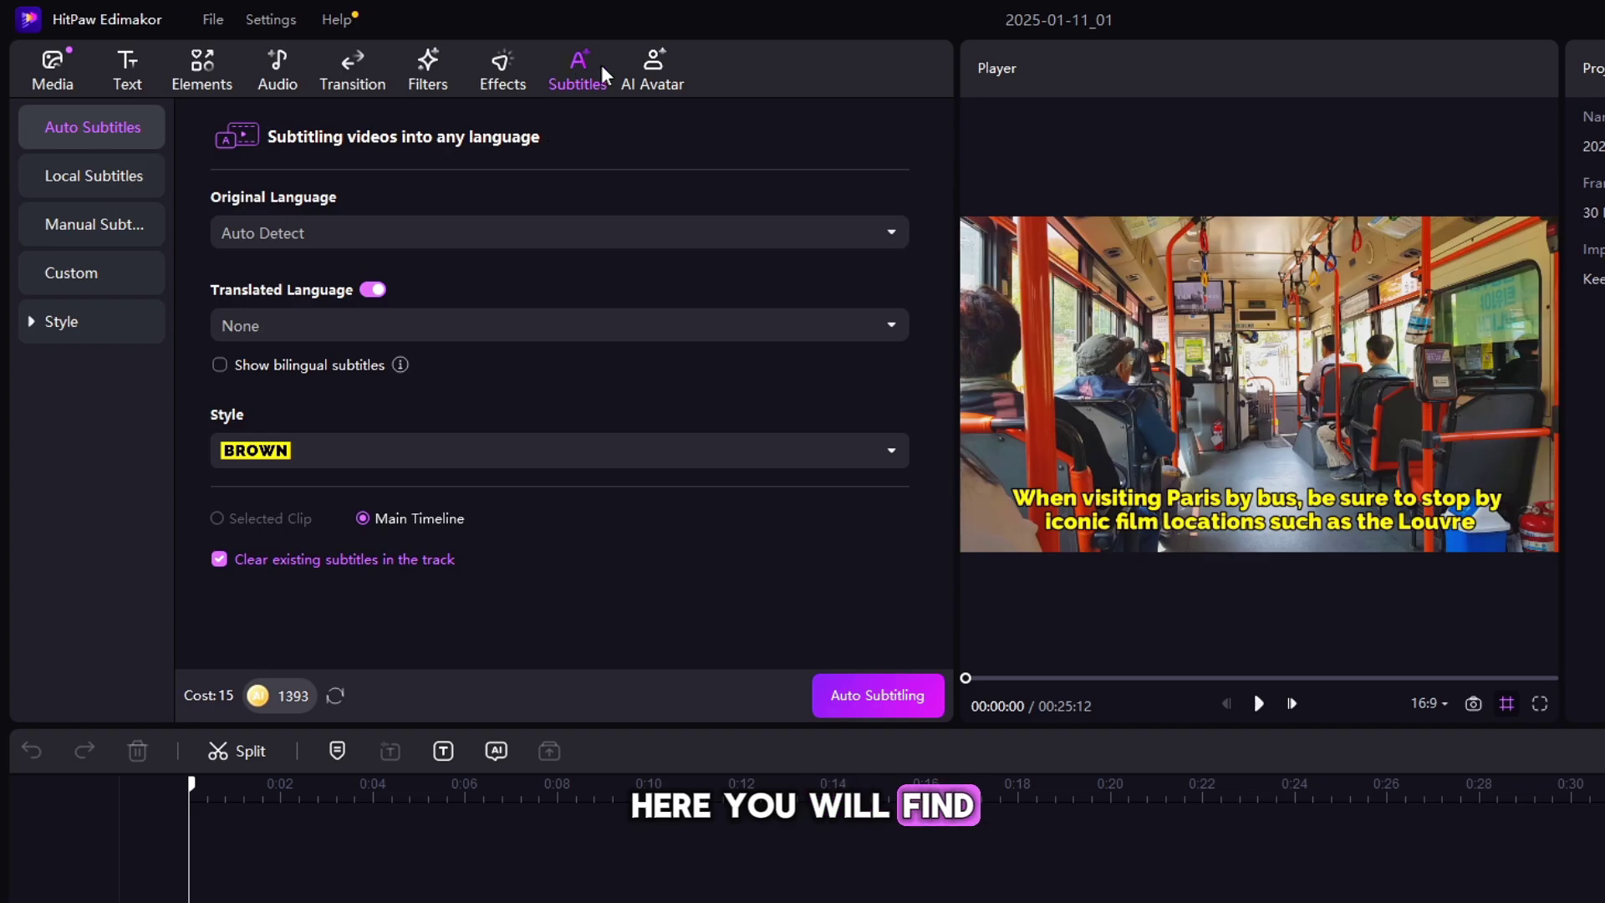
In AI Avatar, preview the long-haired avatar in black and the olive-shirt avatar.
{"action": "left_click", "coordinate": [656, 71]}
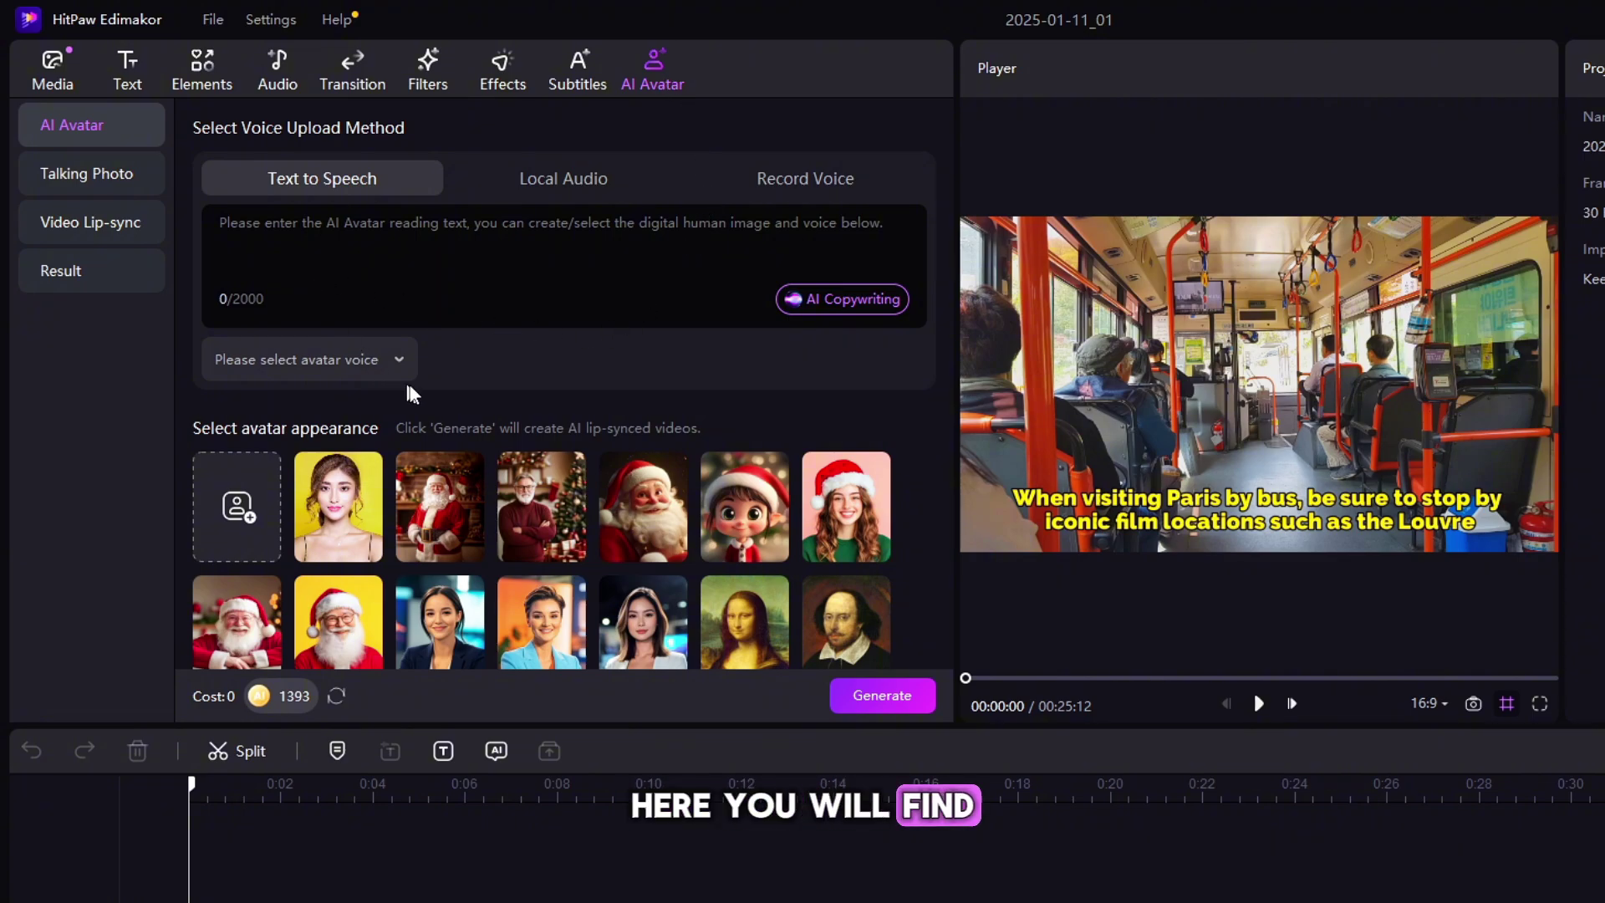
{"action": "scroll", "coordinate": [458, 410], "scroll_direction": "down", "scroll_amount": 5}
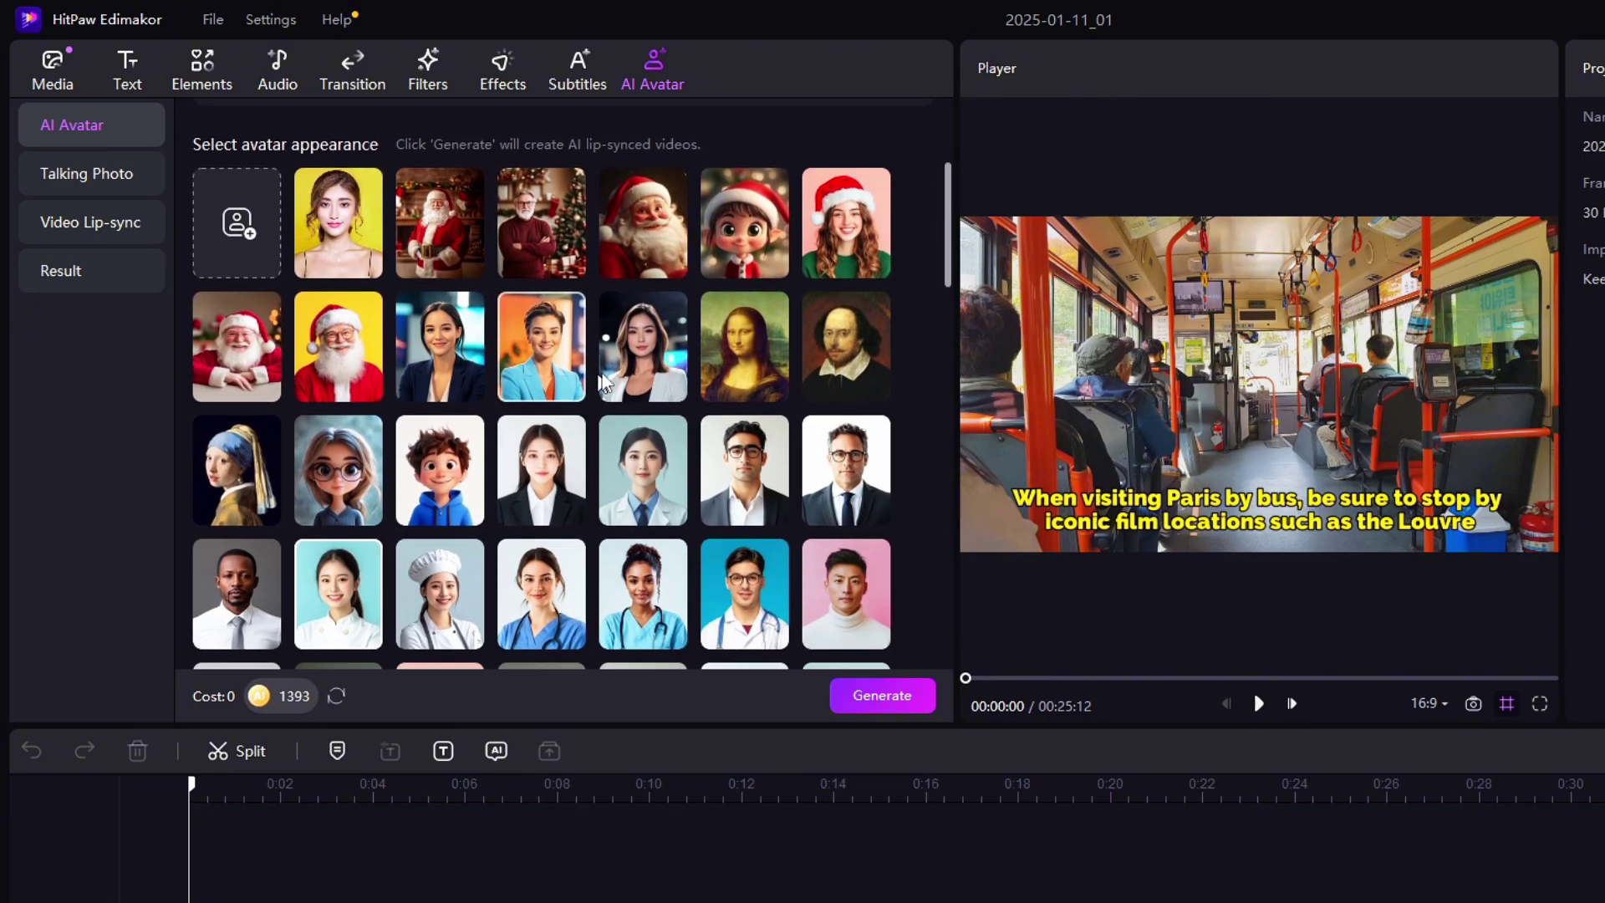
{"action": "scroll", "coordinate": [695, 388], "scroll_direction": "down", "scroll_amount": 5}
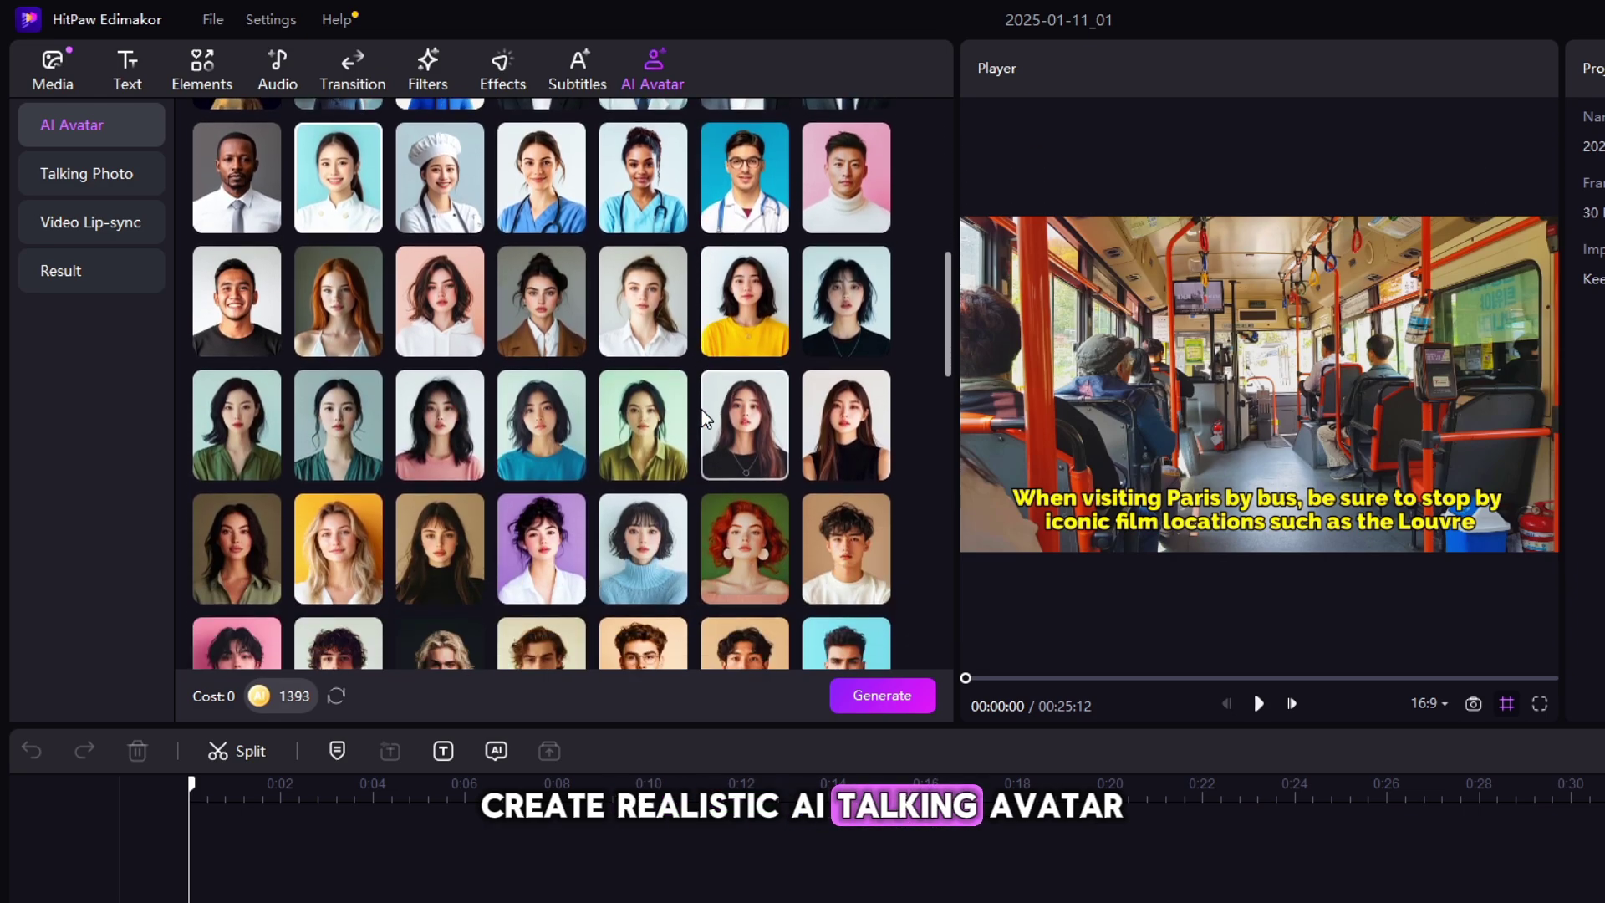
{"action": "left_click", "coordinate": [709, 420]}
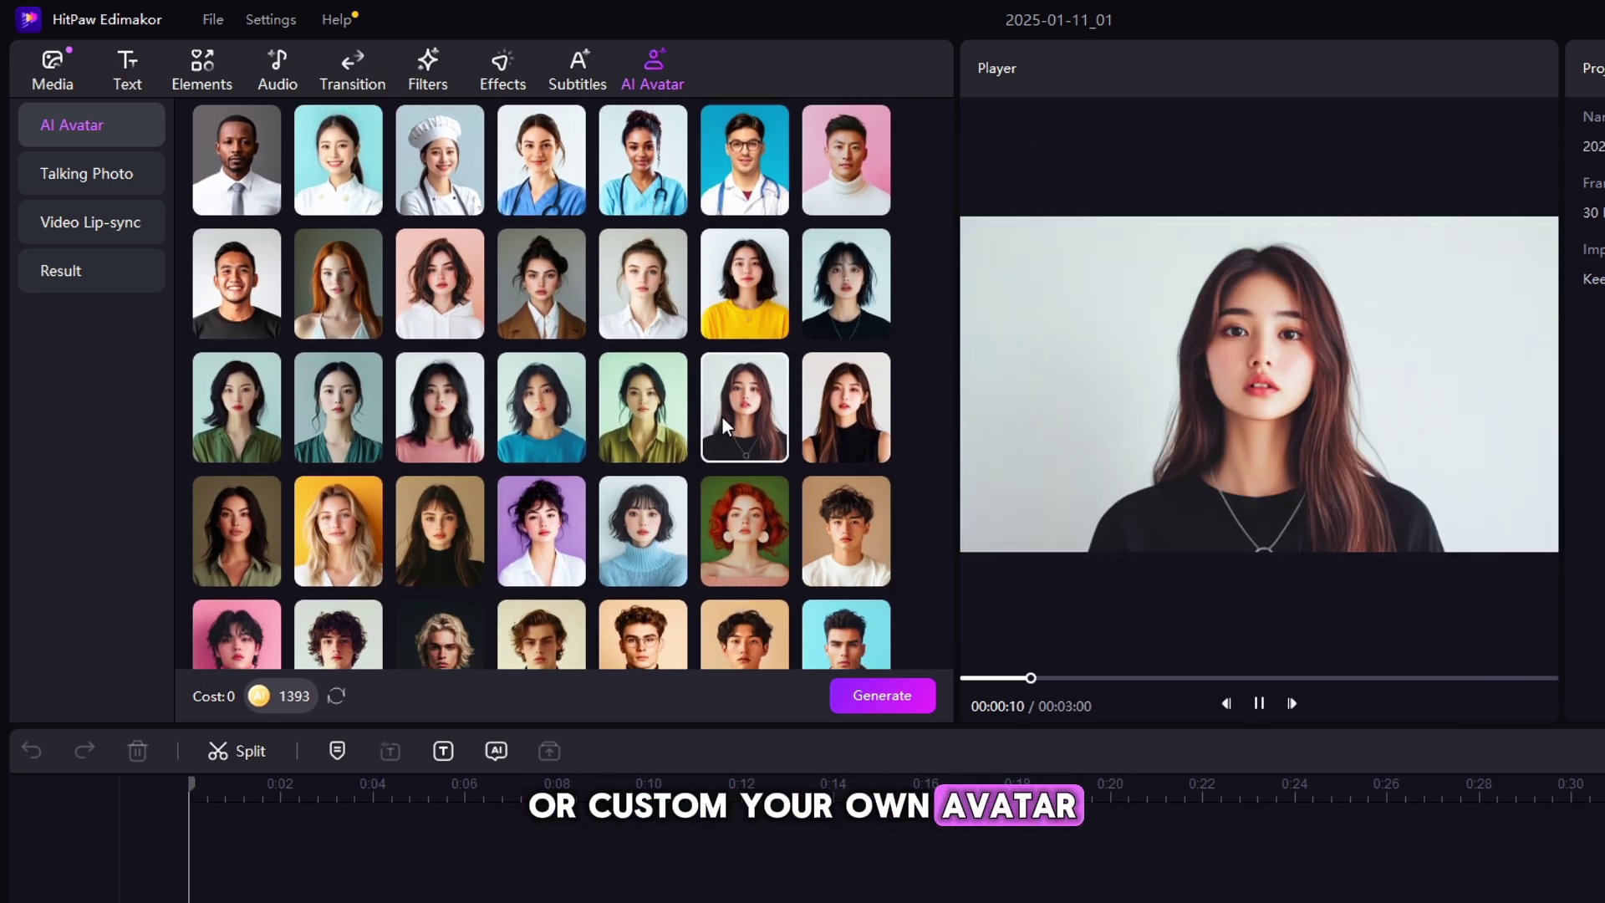
{"action": "left_click", "coordinate": [675, 429]}
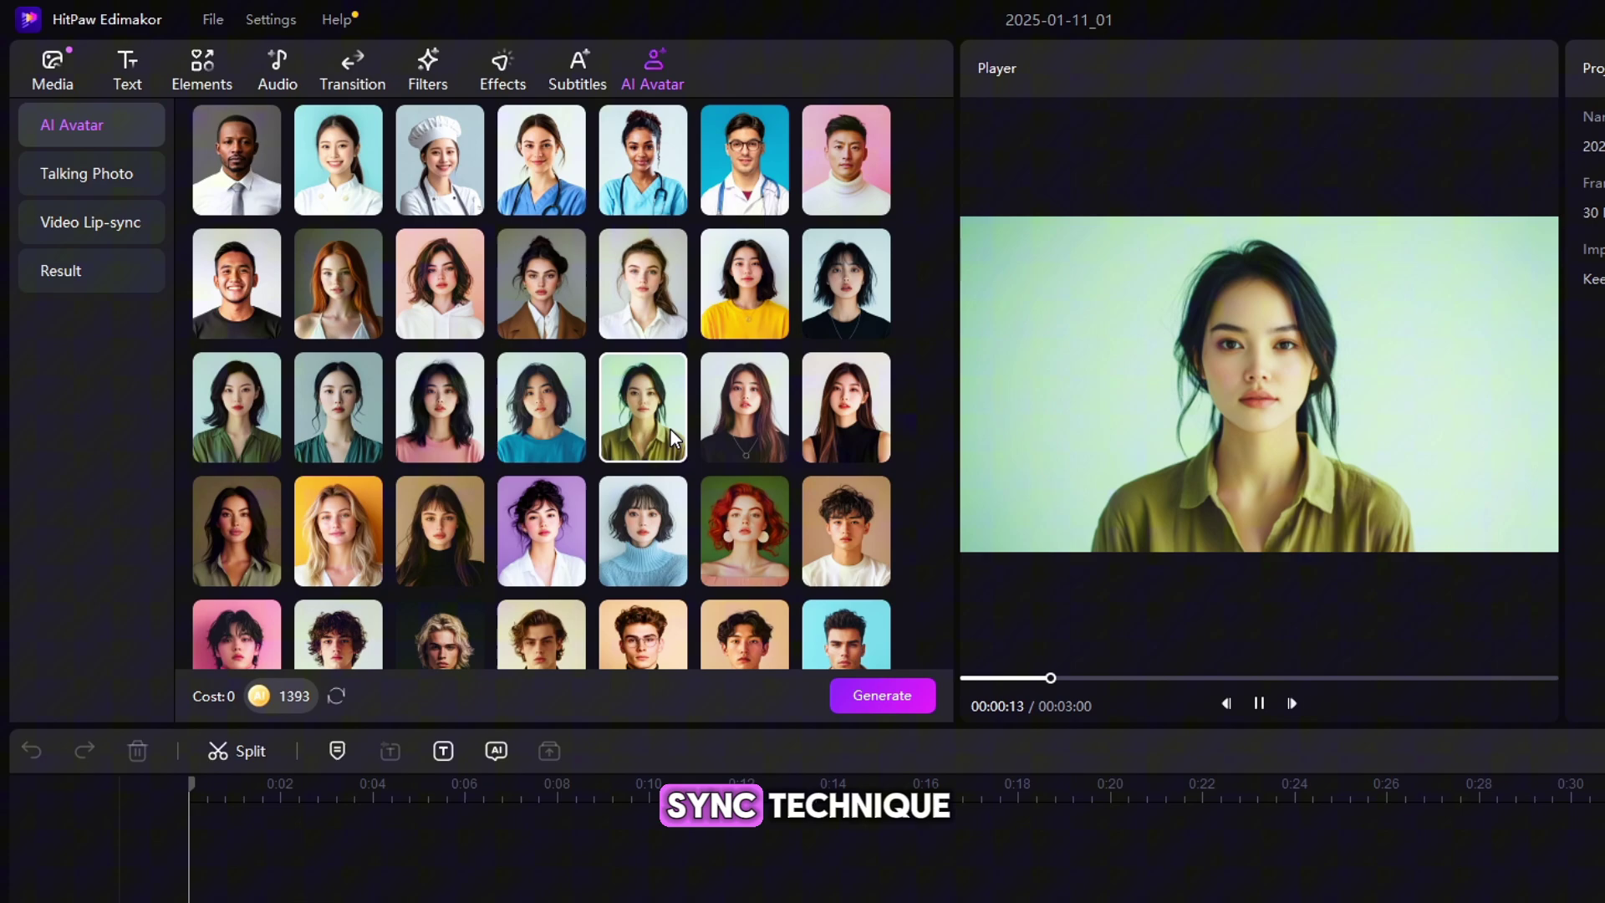
{"action": "left_click", "coordinate": [732, 419]}
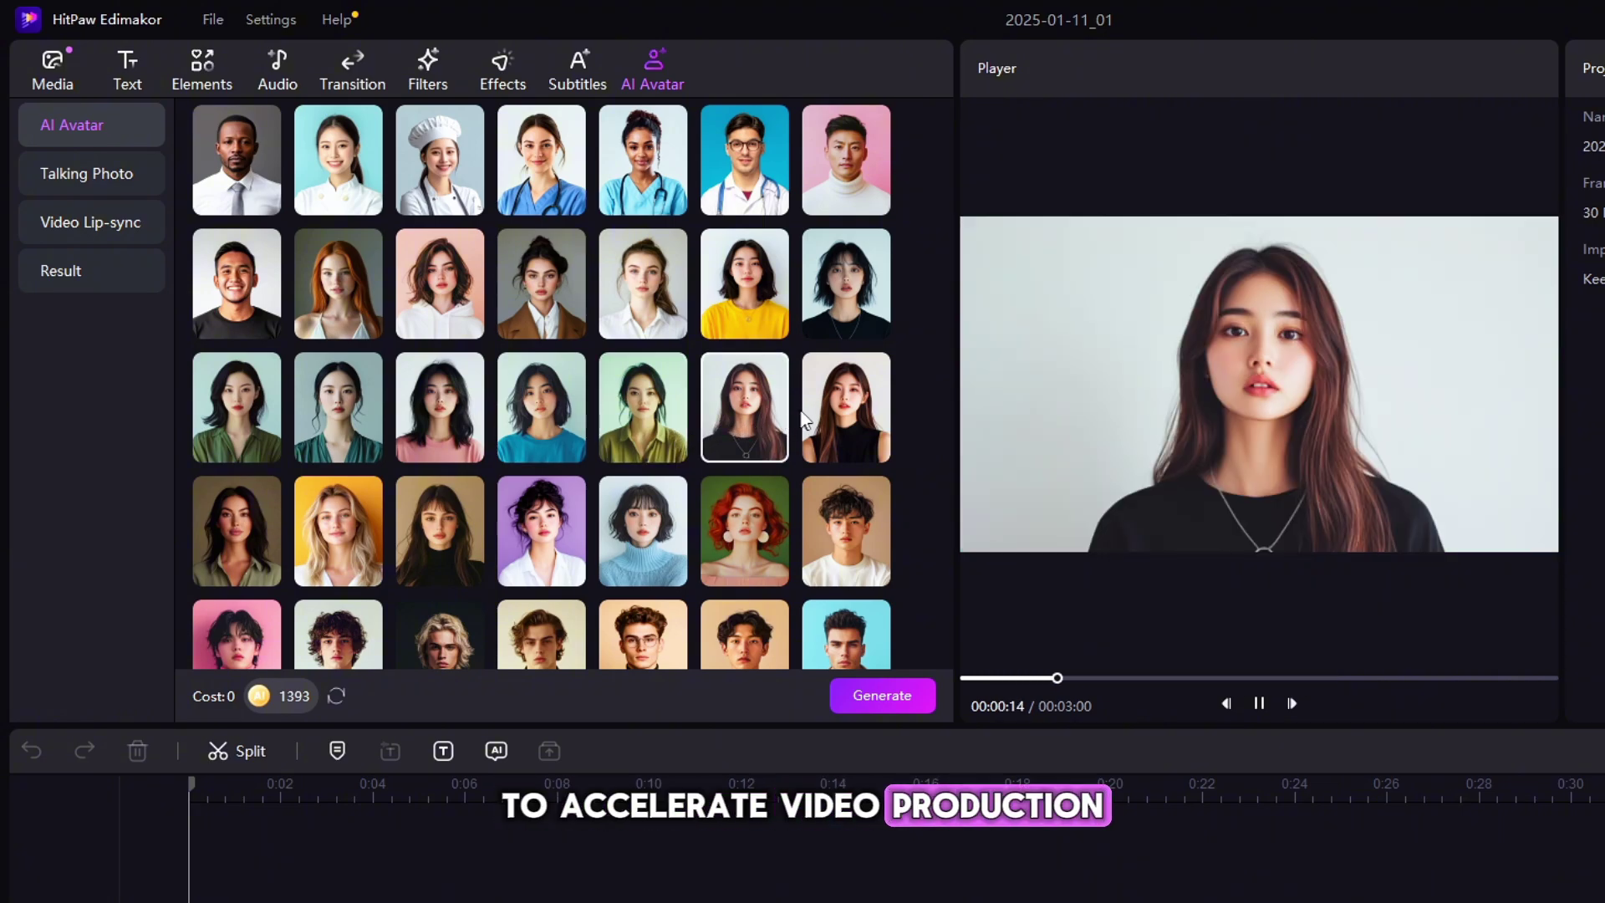
Preview the smiling black-haired woman and green-shirt woman avatars further down the grid.
{"action": "scroll", "coordinate": [739, 447], "scroll_direction": "down", "scroll_amount": 1}
{"action": "scroll", "coordinate": [742, 462], "scroll_direction": "down", "scroll_amount": 5}
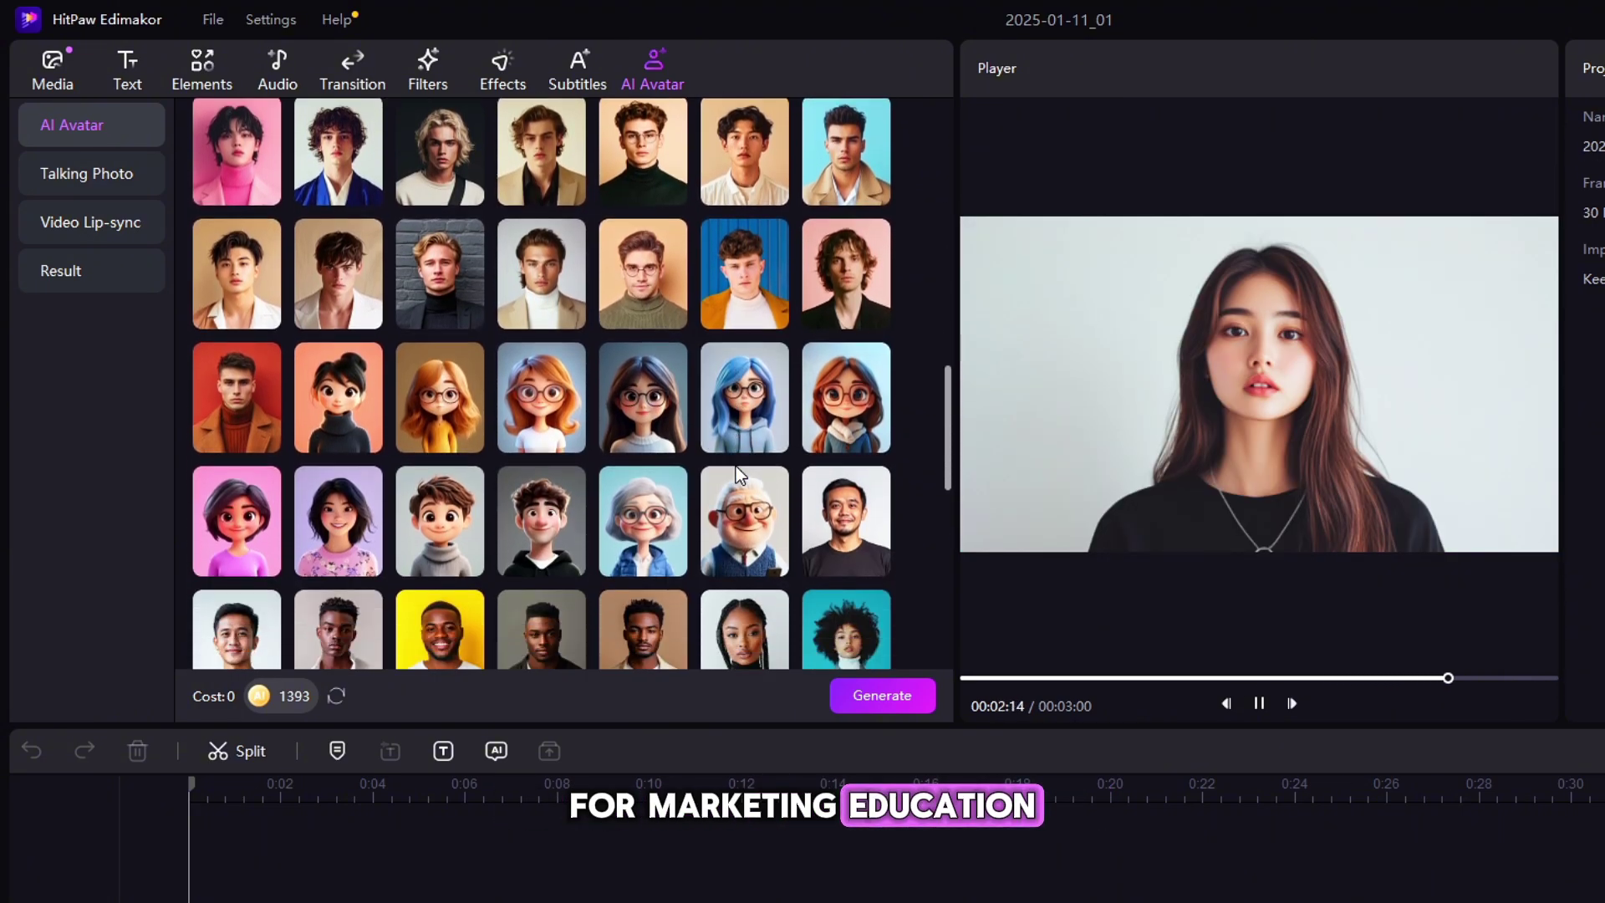
{"action": "scroll", "coordinate": [672, 498], "scroll_direction": "down", "scroll_amount": 8}
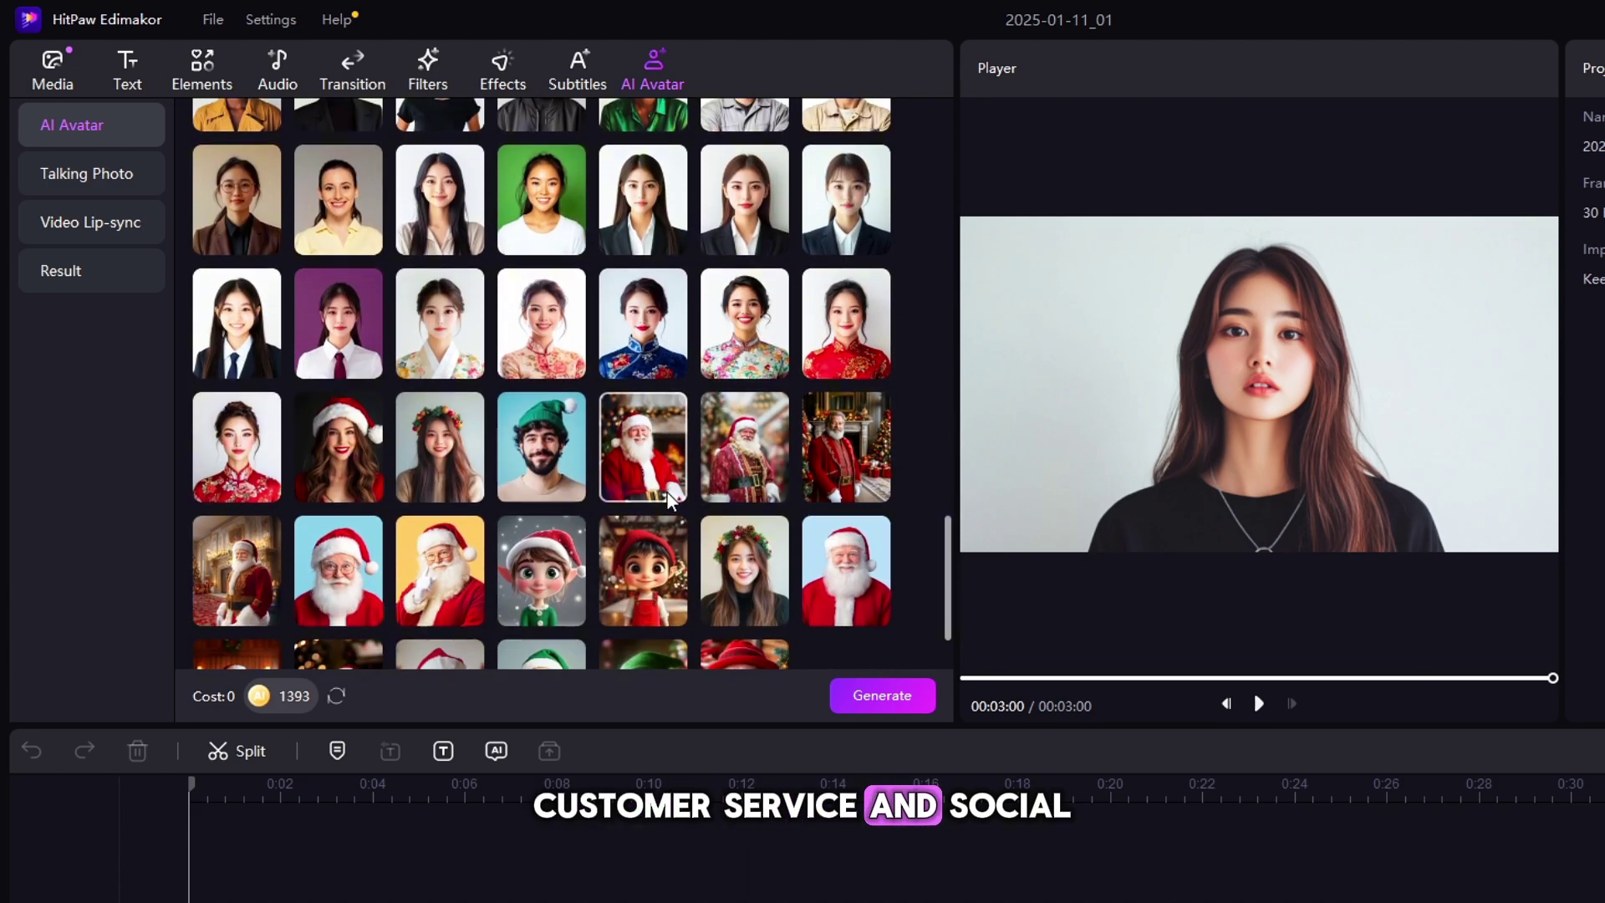
{"action": "scroll", "coordinate": [659, 508], "scroll_direction": "down", "scroll_amount": 2}
{"action": "scroll", "coordinate": [655, 512], "scroll_direction": "up", "scroll_amount": 8}
{"action": "left_click", "coordinate": [654, 511]}
{"action": "scroll", "coordinate": [655, 511], "scroll_direction": "up", "scroll_amount": 5}
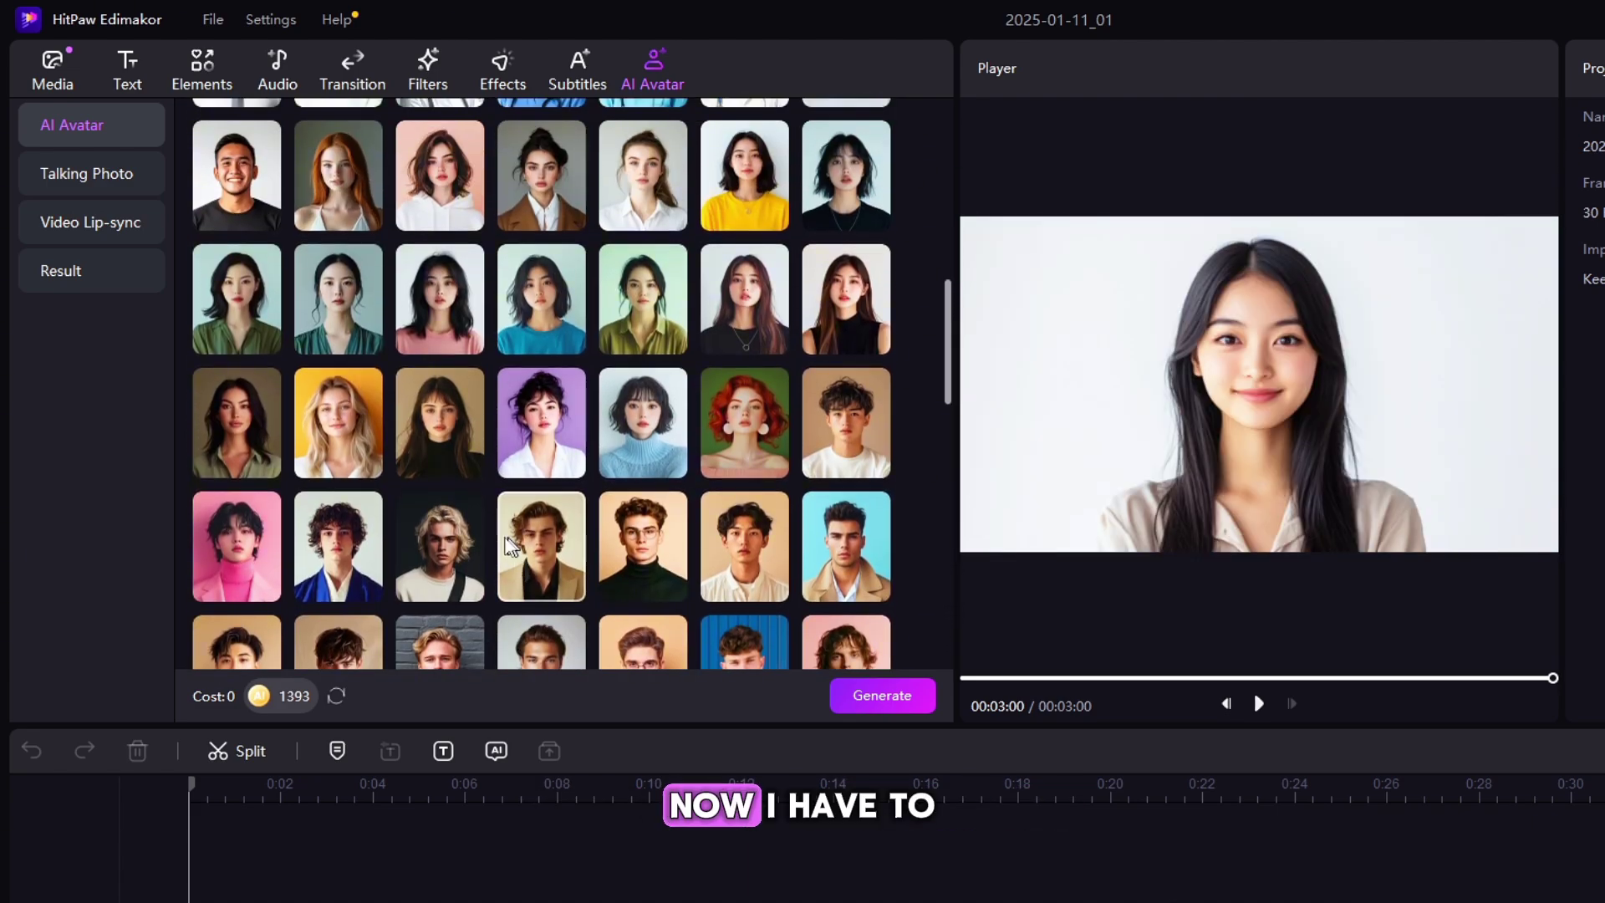
{"action": "left_click", "coordinate": [234, 509]}
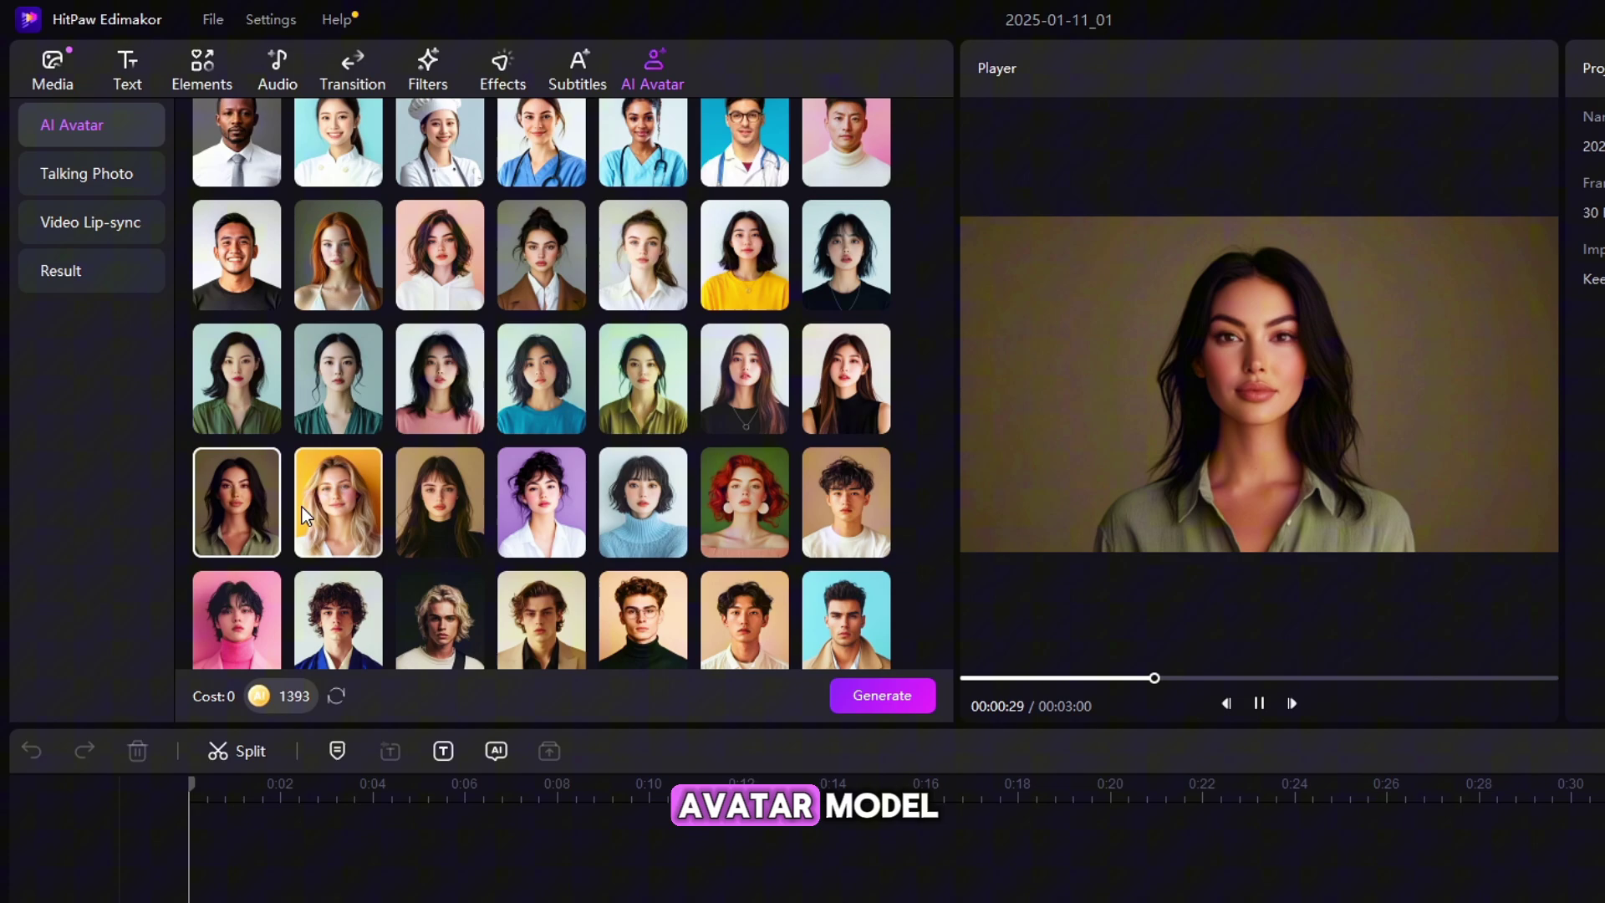
{"action": "scroll", "coordinate": [357, 539], "scroll_direction": "up", "scroll_amount": 10}
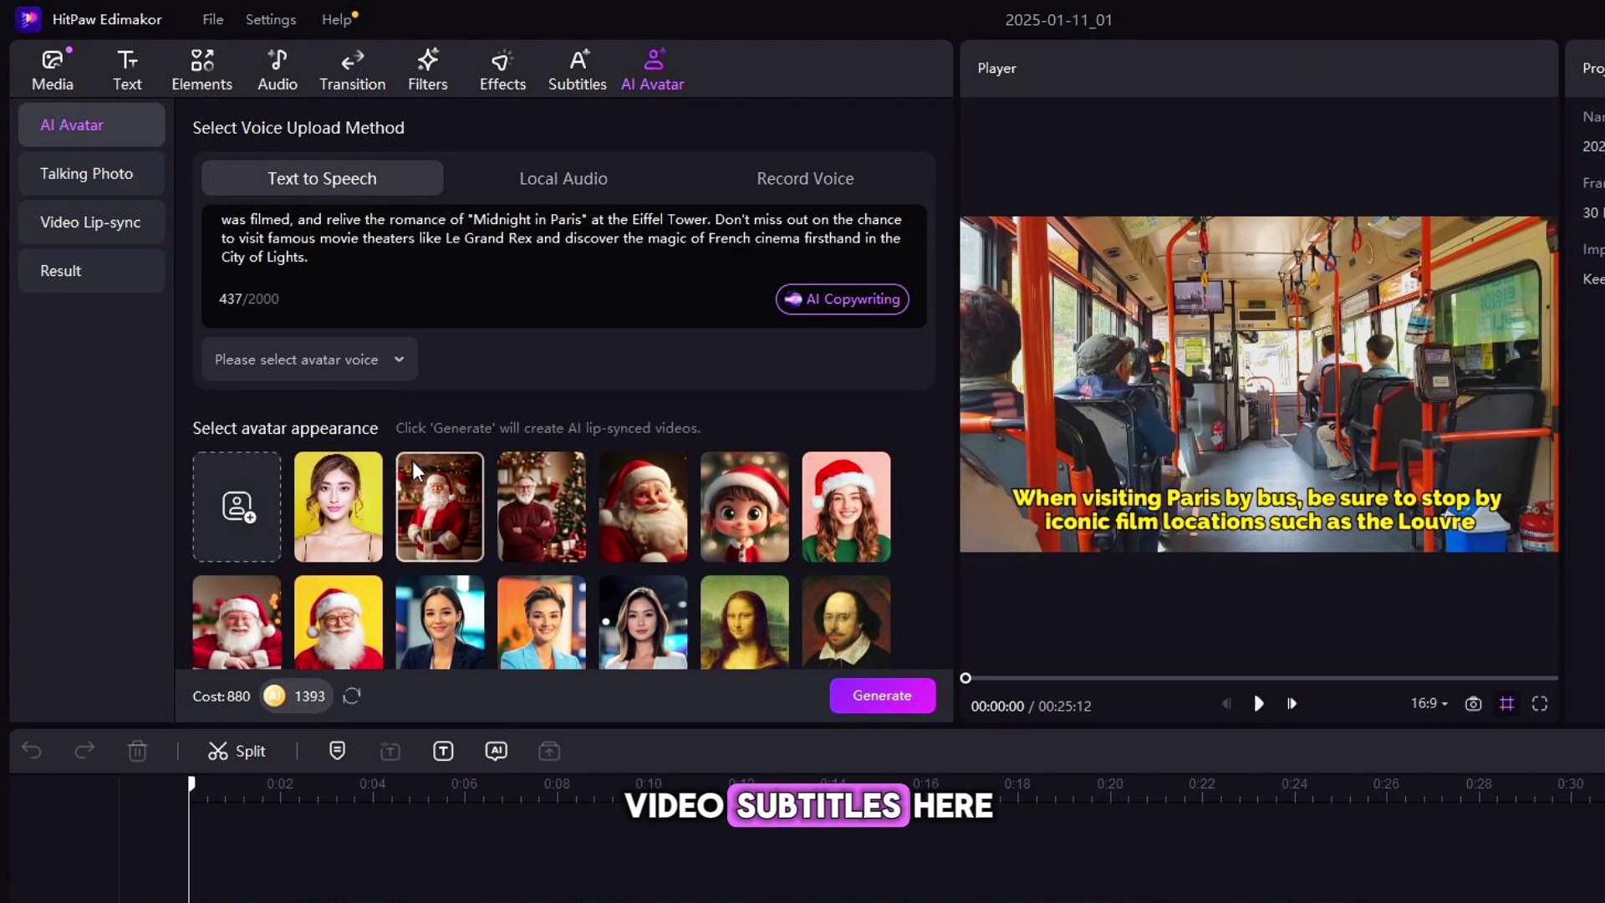
Audition avatar voices and confirm Emma as the avatar's voice.
{"action": "scroll", "coordinate": [373, 301], "scroll_direction": "down", "scroll_amount": 1}
{"action": "scroll", "coordinate": [374, 363], "scroll_direction": "up", "scroll_amount": 1}
{"action": "left_click", "coordinate": [374, 361]}
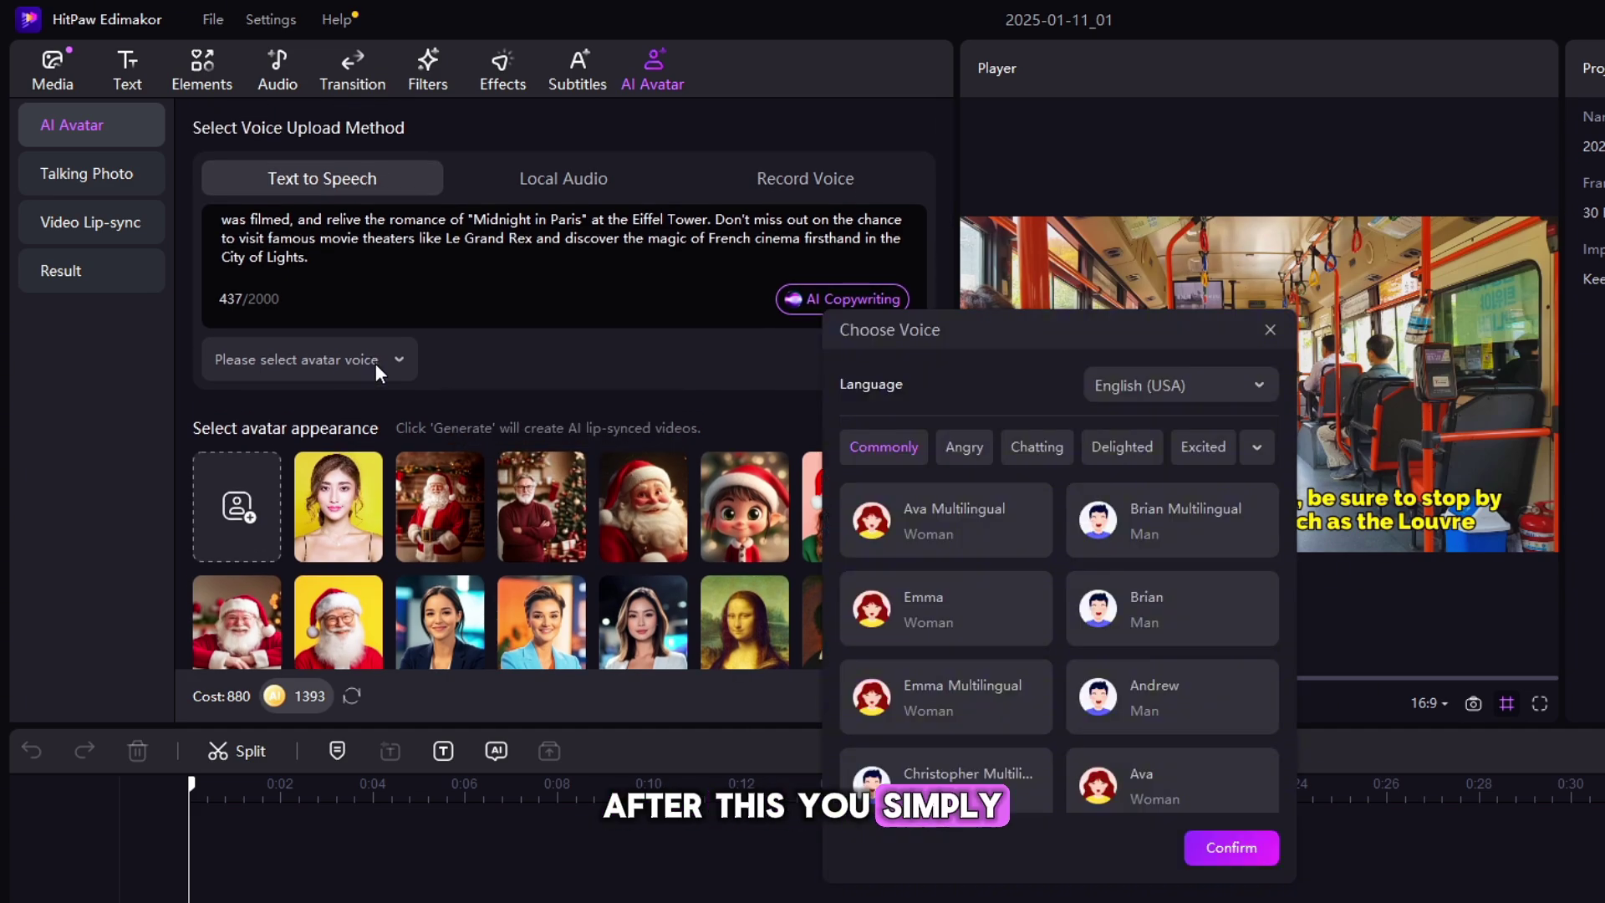
{"action": "left_click", "coordinate": [1022, 609]}
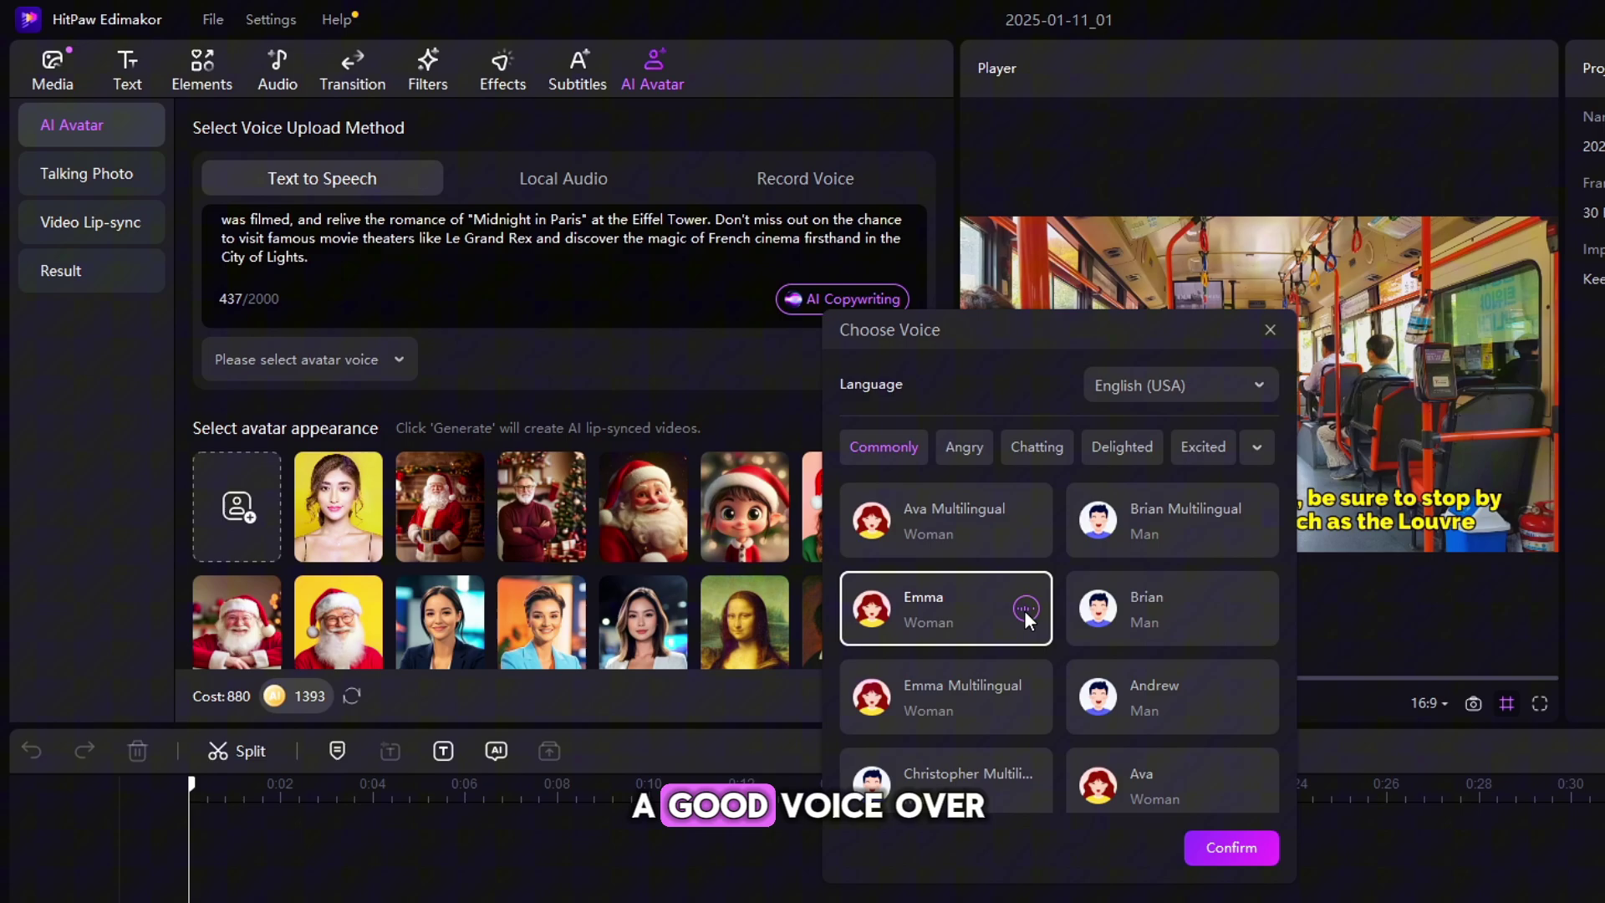
{"action": "left_click", "coordinate": [1025, 520]}
{"action": "left_click", "coordinate": [1026, 695]}
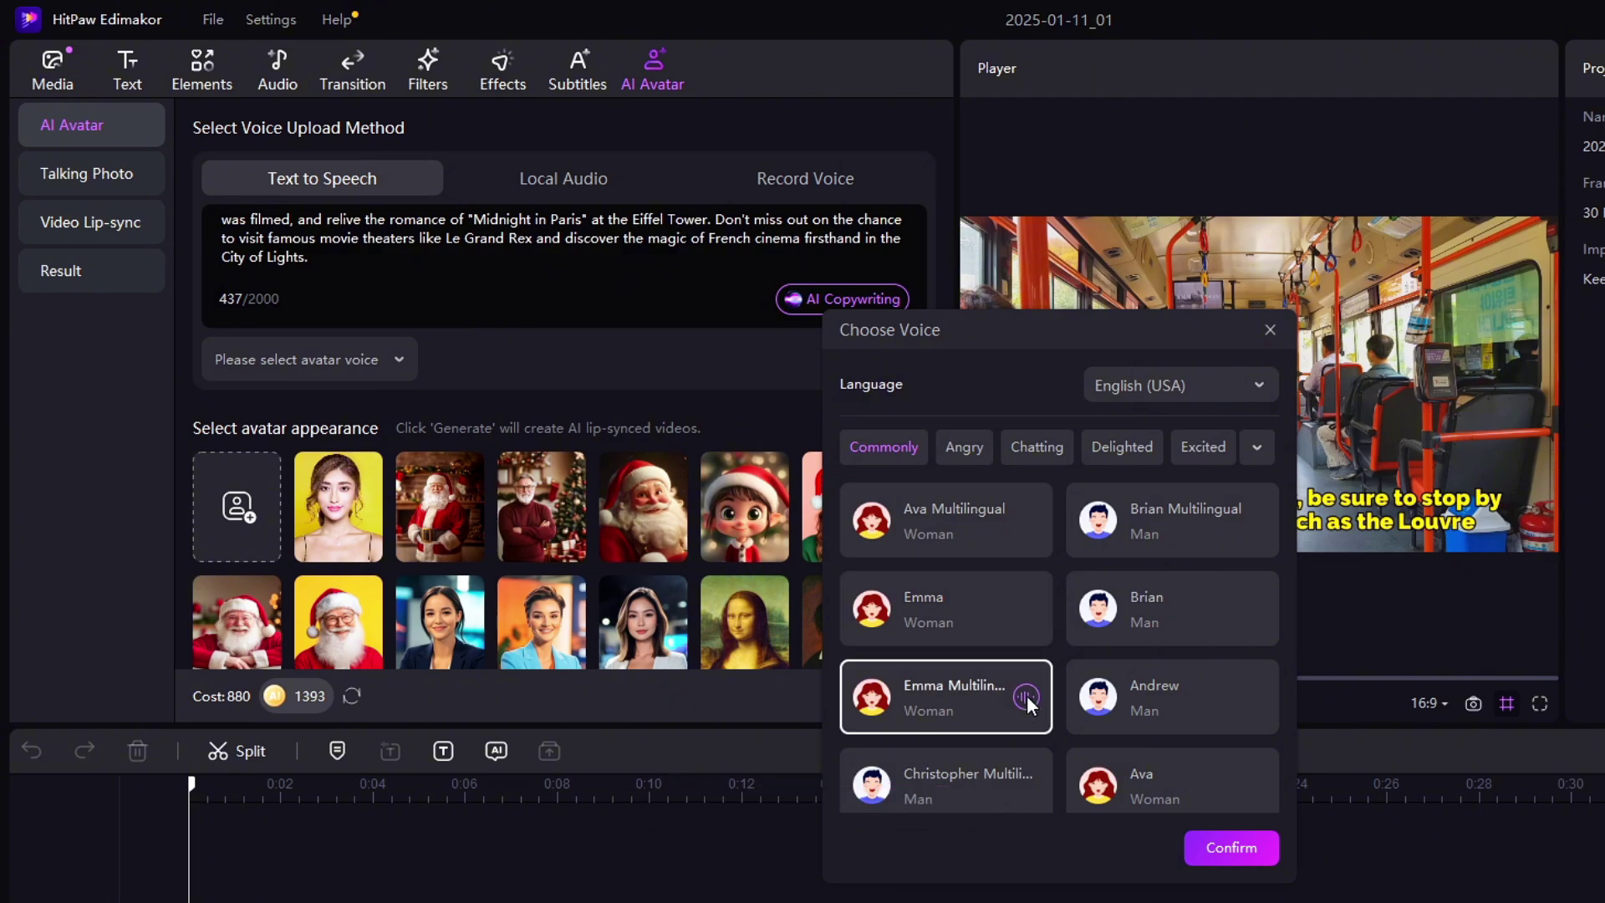
{"action": "left_click", "coordinate": [1028, 605]}
{"action": "left_click", "coordinate": [1231, 847]}
Pick a woman avatar and generate the lip-synced avatar video.
{"action": "scroll", "coordinate": [543, 385], "scroll_direction": "down", "scroll_amount": 15}
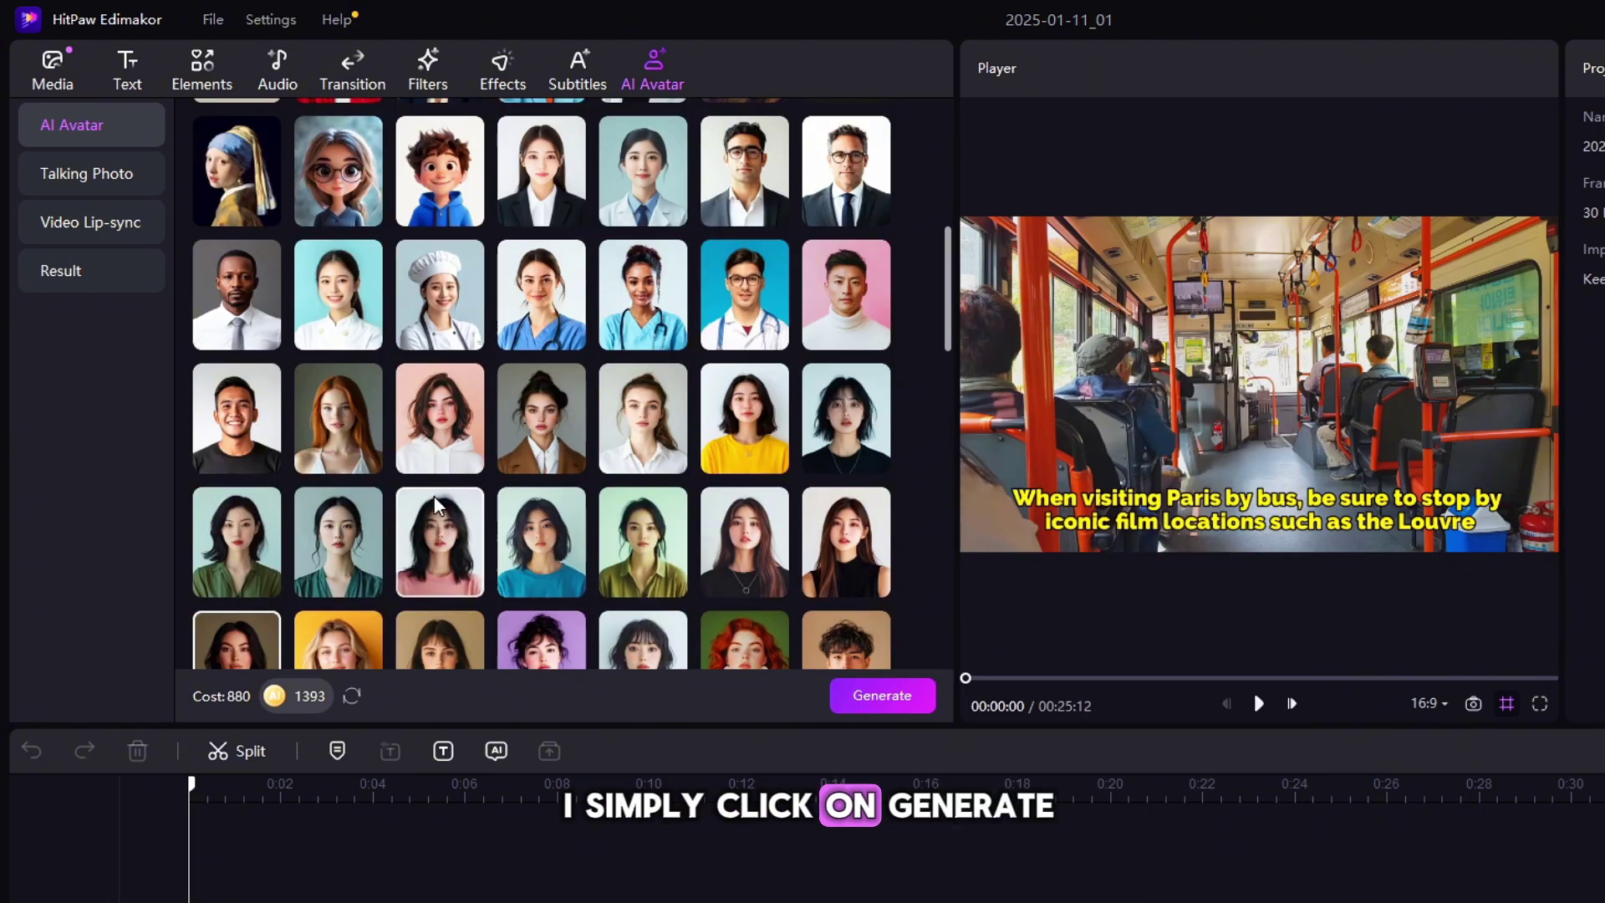
{"action": "left_click", "coordinate": [236, 466]}
{"action": "left_click", "coordinate": [884, 696]}
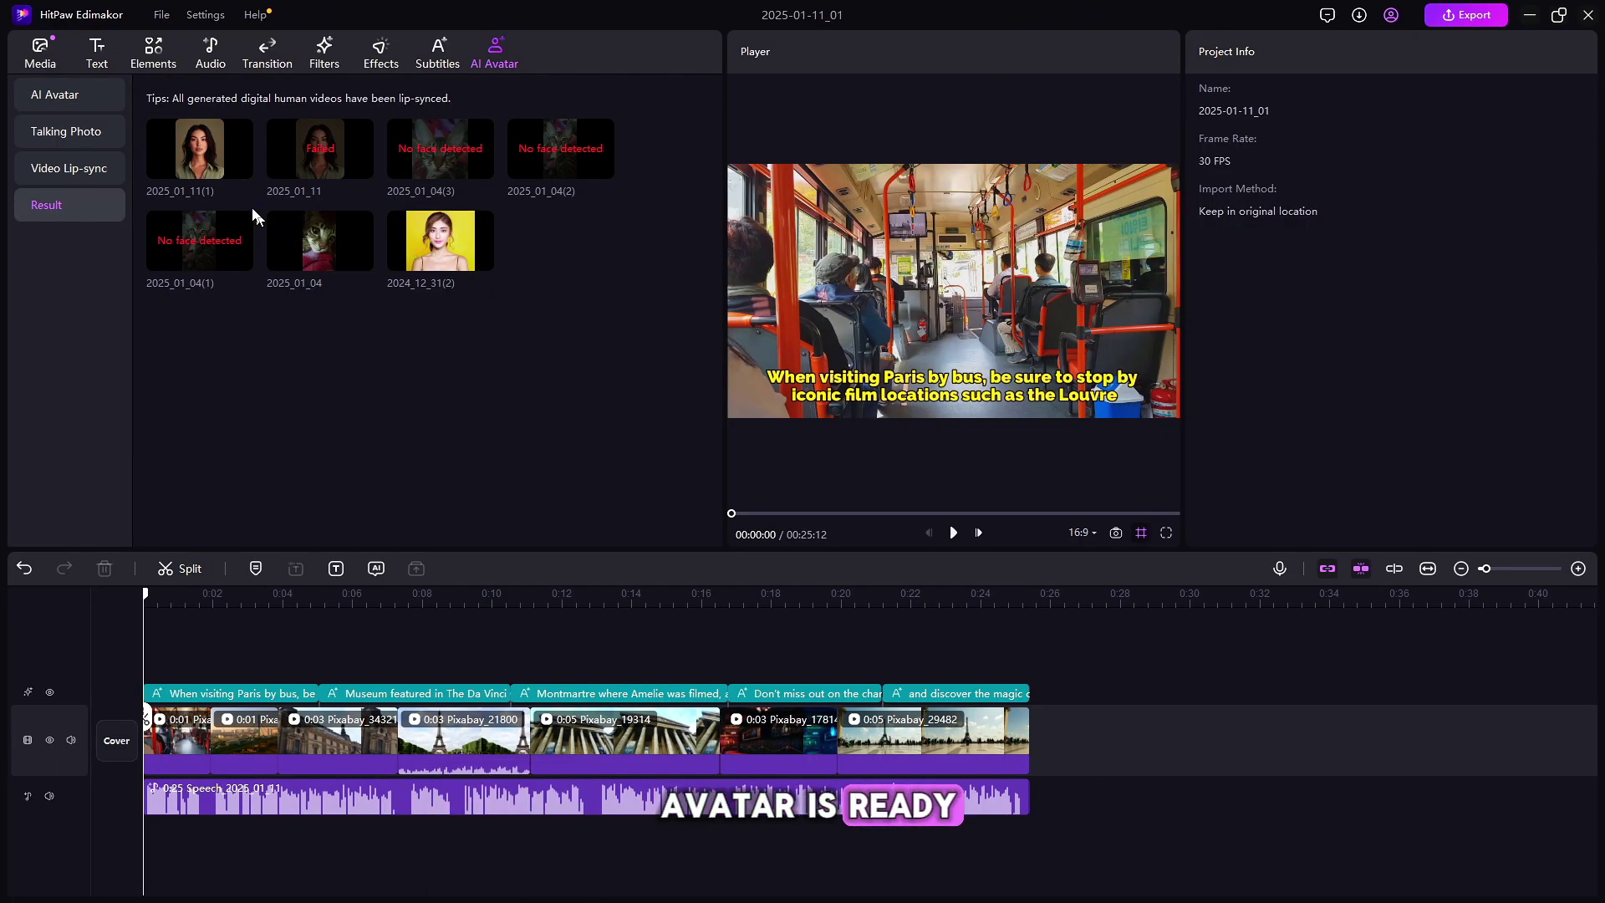
Place the 2025_01_11(1) avatar clip above the footage, shrunk into the top-left corner, and preview it.
{"action": "mouse_move", "coordinate": [212, 155]}
{"action": "left_click_drag", "start_coordinate": [209, 145], "coordinate": [150, 629]}
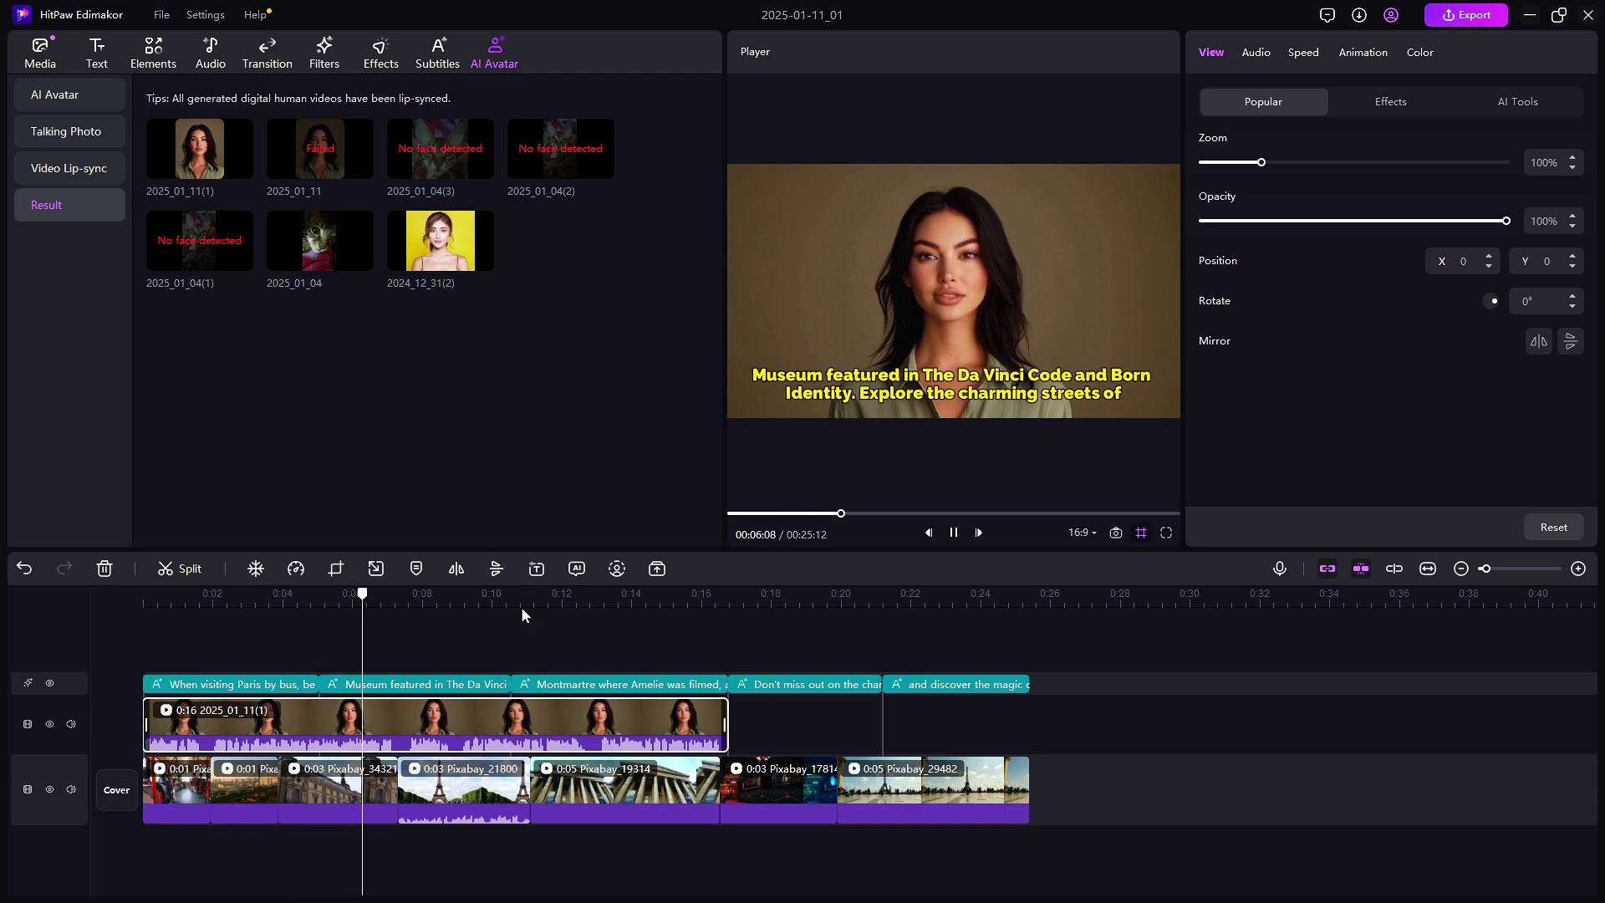
{"action": "left_click_drag", "start_coordinate": [1176, 416], "coordinate": [954, 291]}
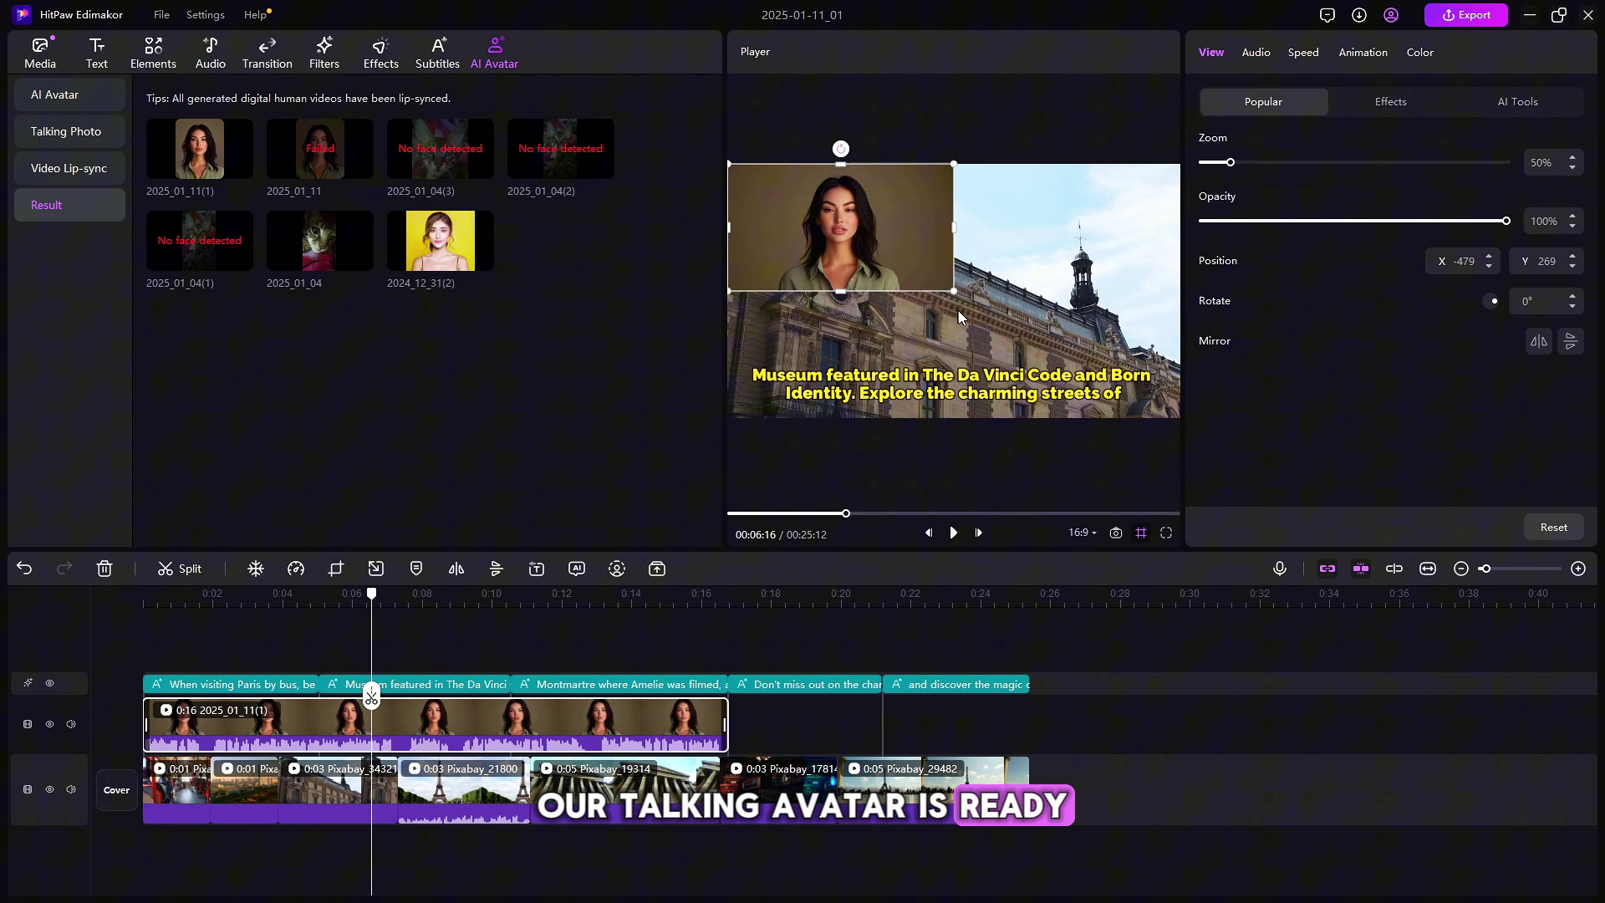
{"action": "key", "text": "space"}
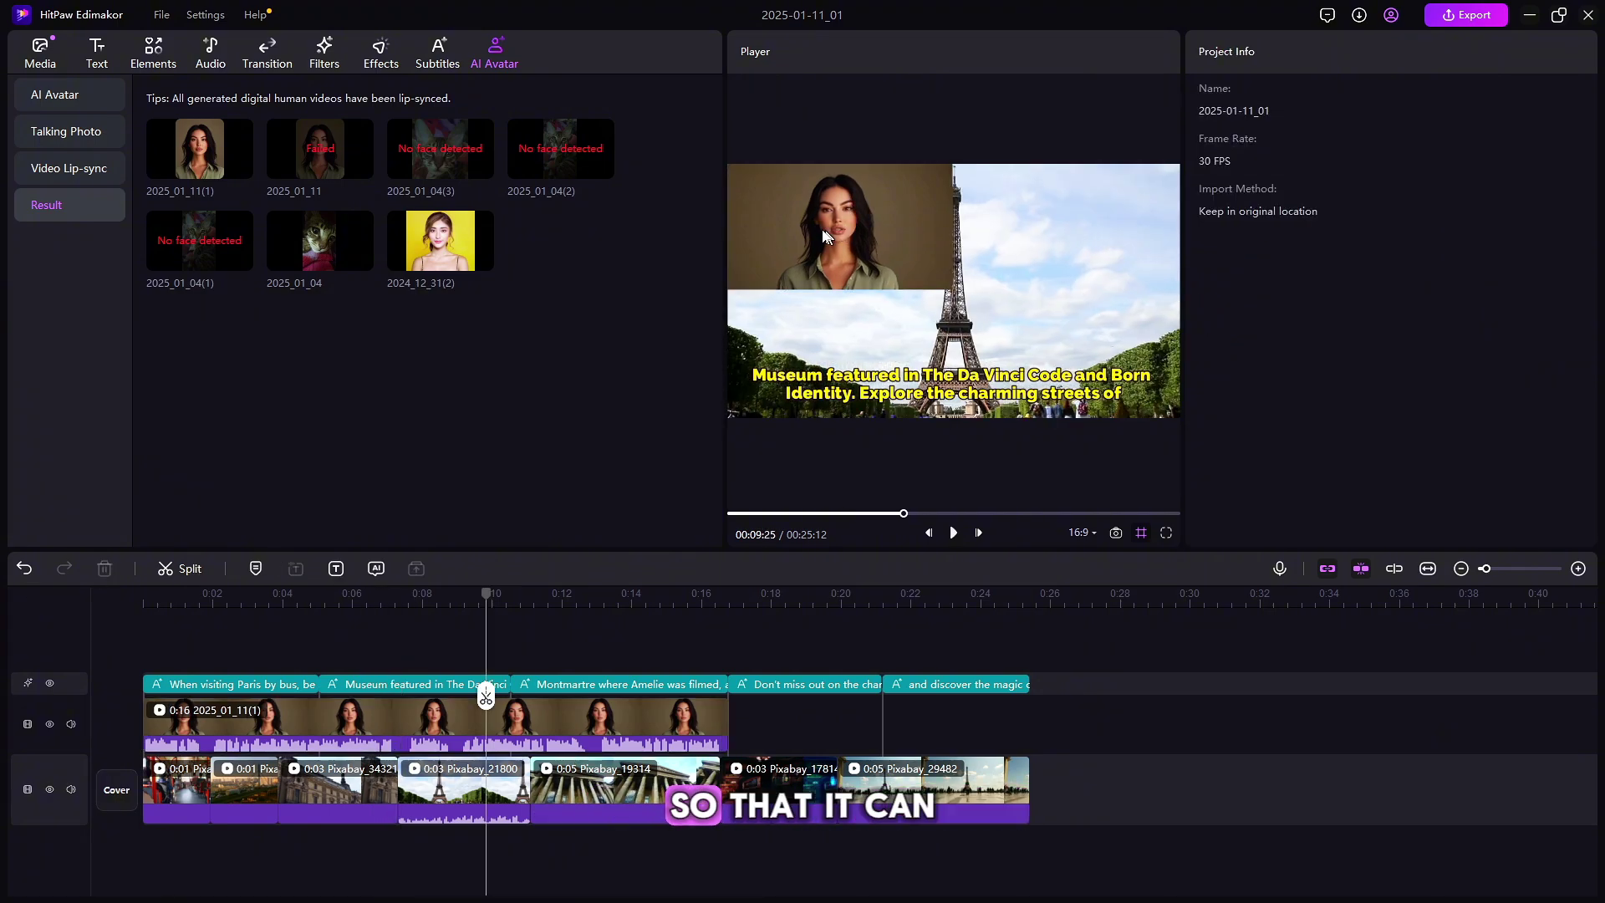
{"action": "left_click", "coordinate": [845, 238]}
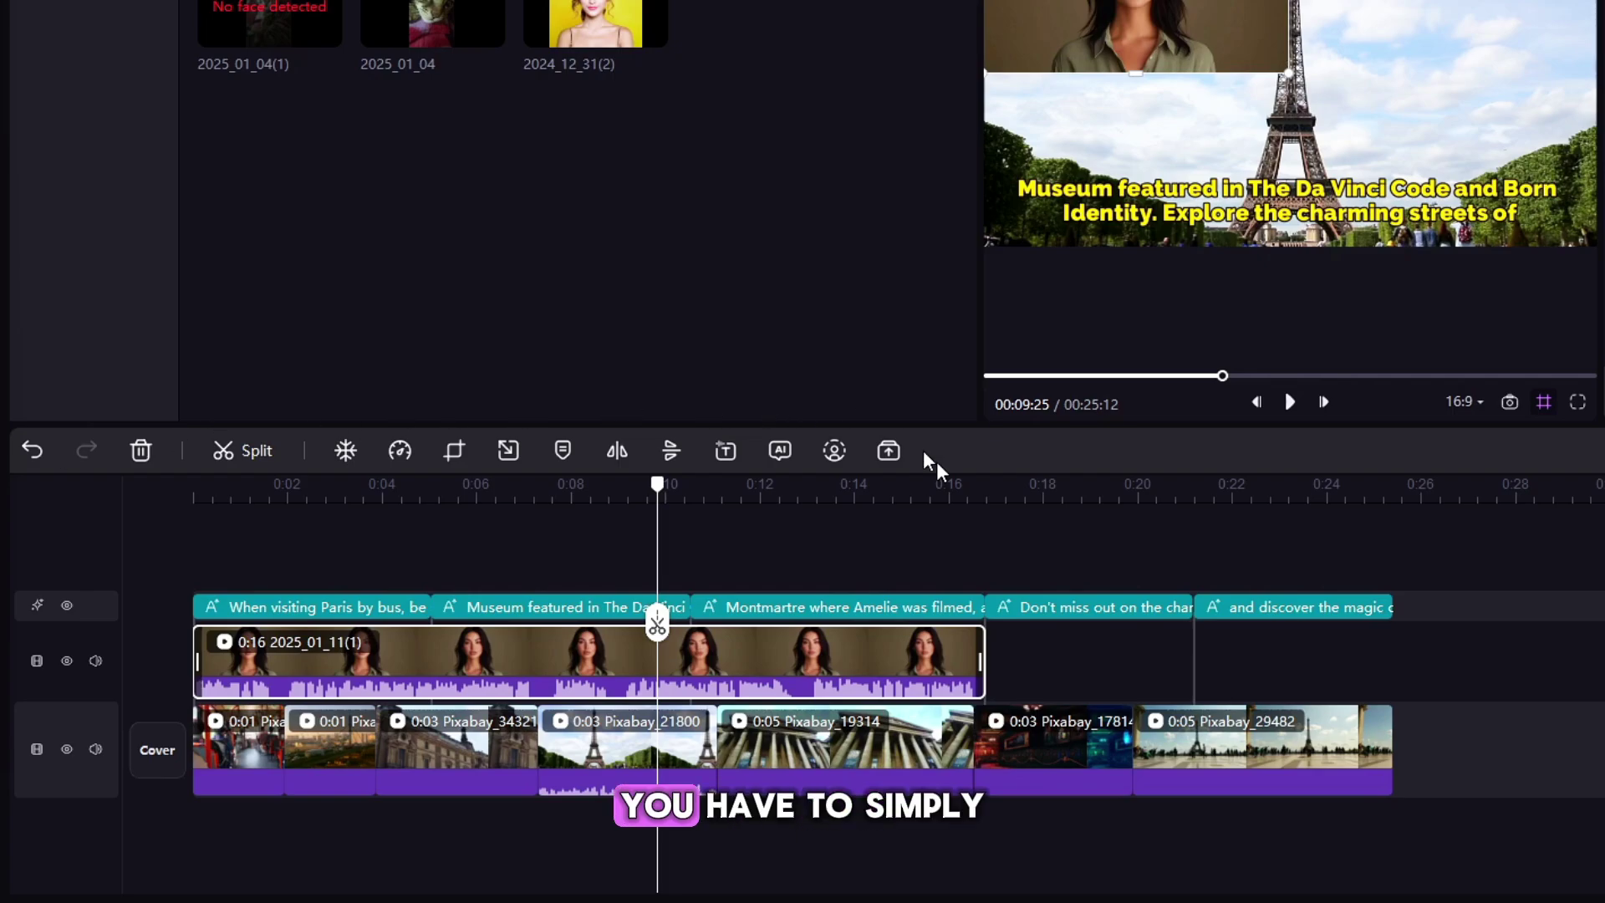
Remove the avatar's background, place it in the bottom-left corner, and shrink the subtitle.
{"action": "right_click", "coordinate": [746, 662]}
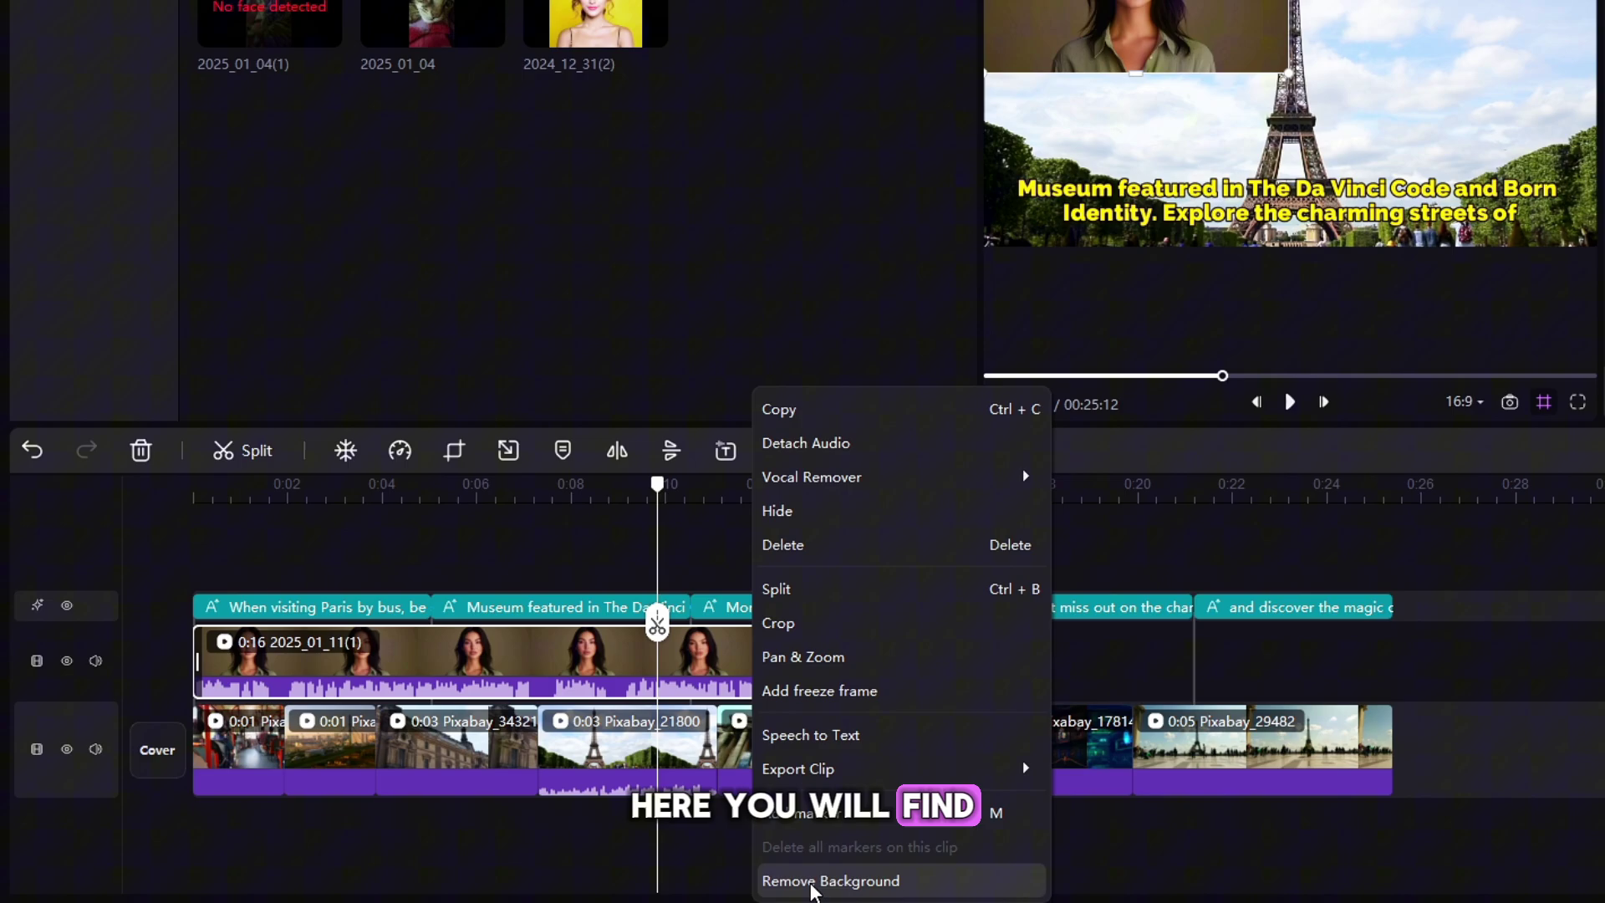
{"action": "left_click", "coordinate": [815, 882]}
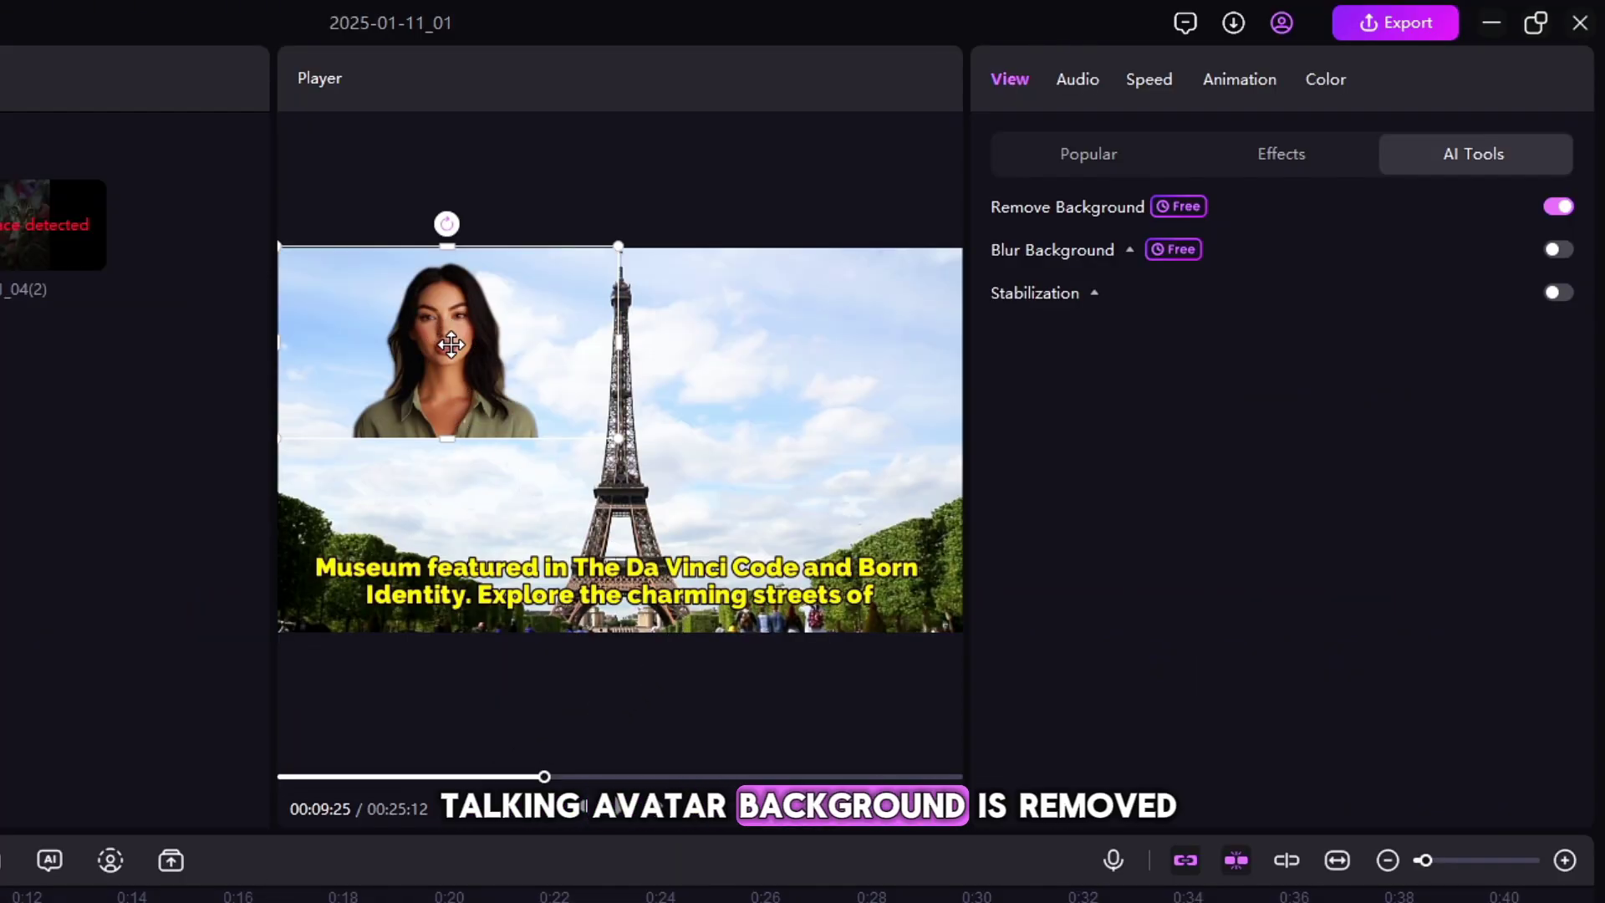
{"action": "mouse_move", "coordinate": [446, 337]}
{"action": "left_mouse_down"}
{"action": "mouse_move", "coordinate": [401, 555]}
{"action": "mouse_move", "coordinate": [401, 504]}
{"action": "mouse_move", "coordinate": [468, 535]}
{"action": "mouse_move", "coordinate": [380, 583]}
{"action": "left_mouse_up"}
{"action": "left_click", "coordinate": [819, 552]}
{"action": "left_click_drag", "start_coordinate": [819, 551], "coordinate": [727, 583]}
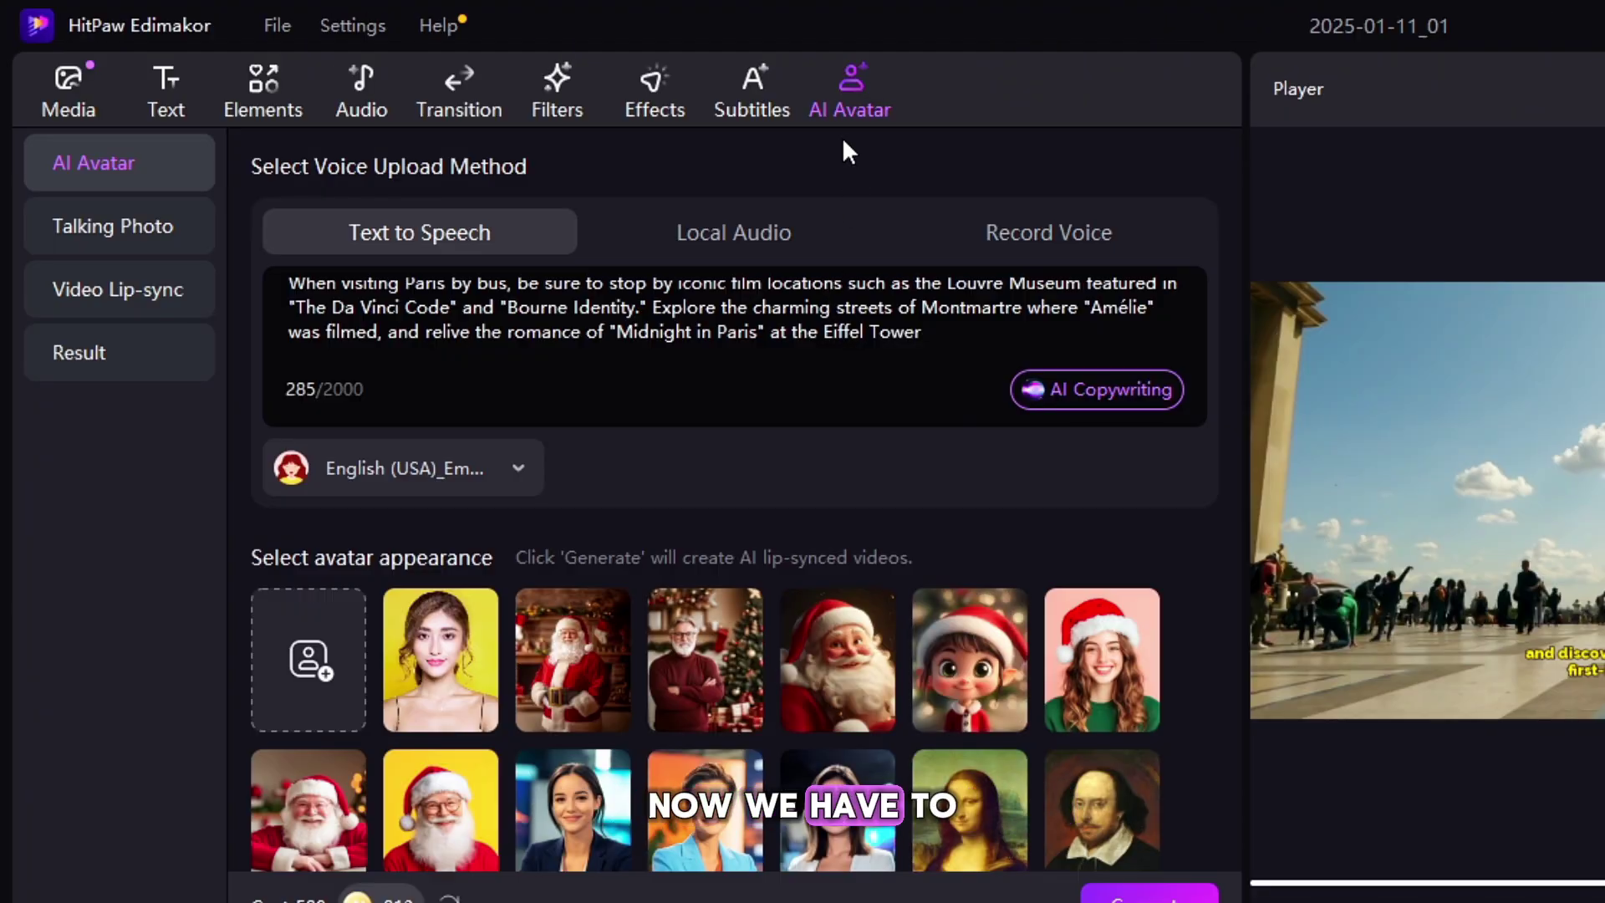
Browse the Audio library to the Music > Trending tracks.
{"action": "left_click", "coordinate": [365, 80]}
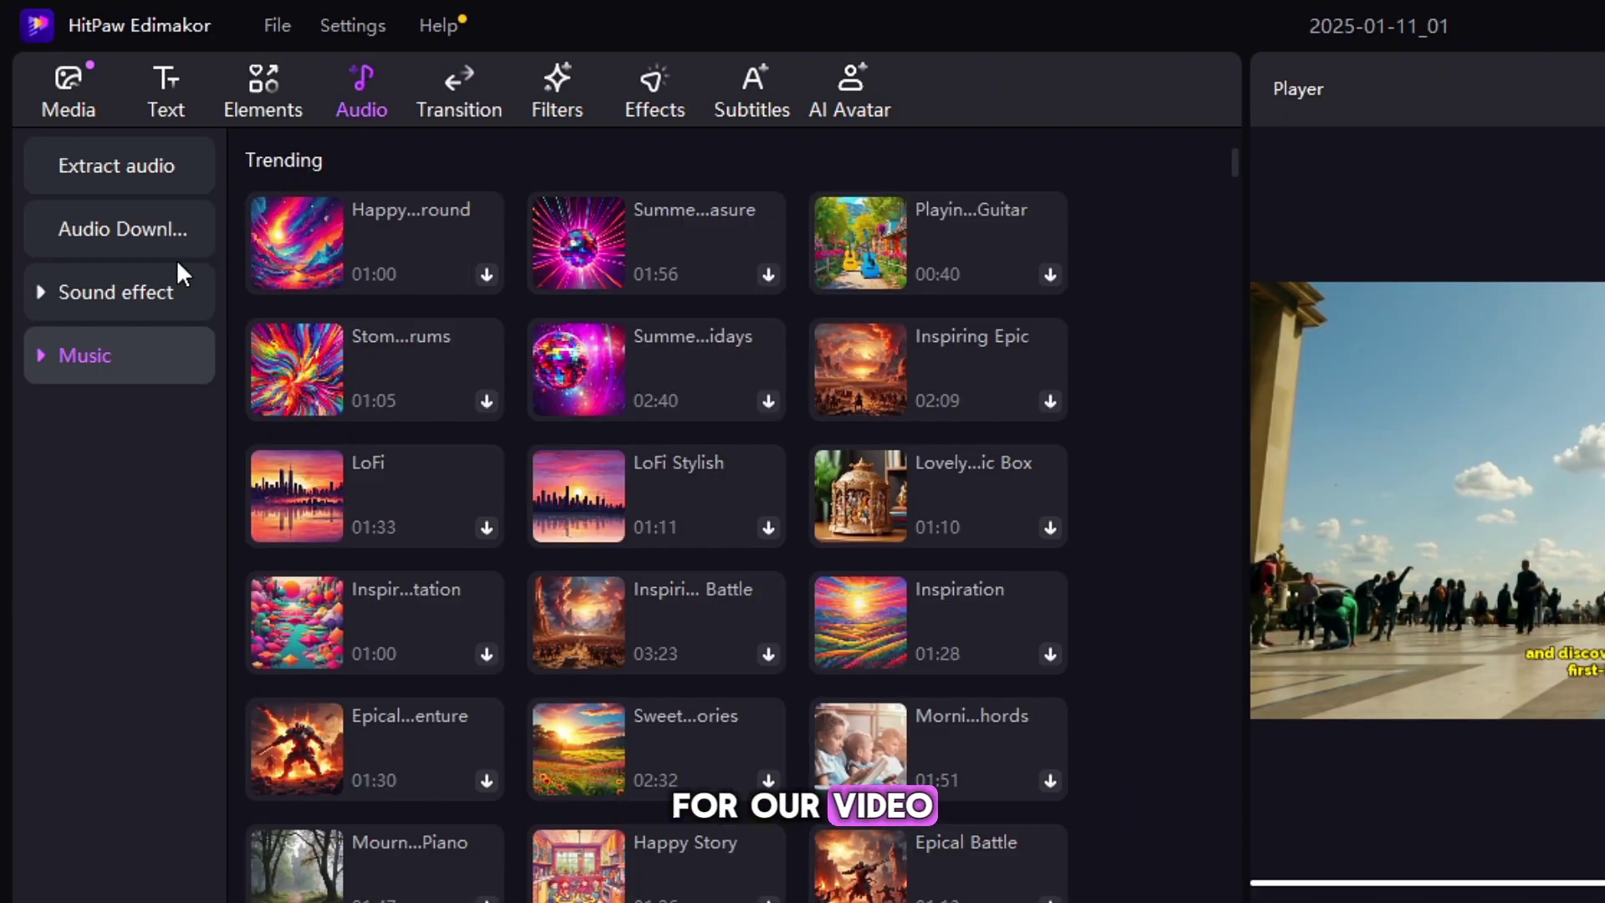
{"action": "left_click", "coordinate": [140, 289]}
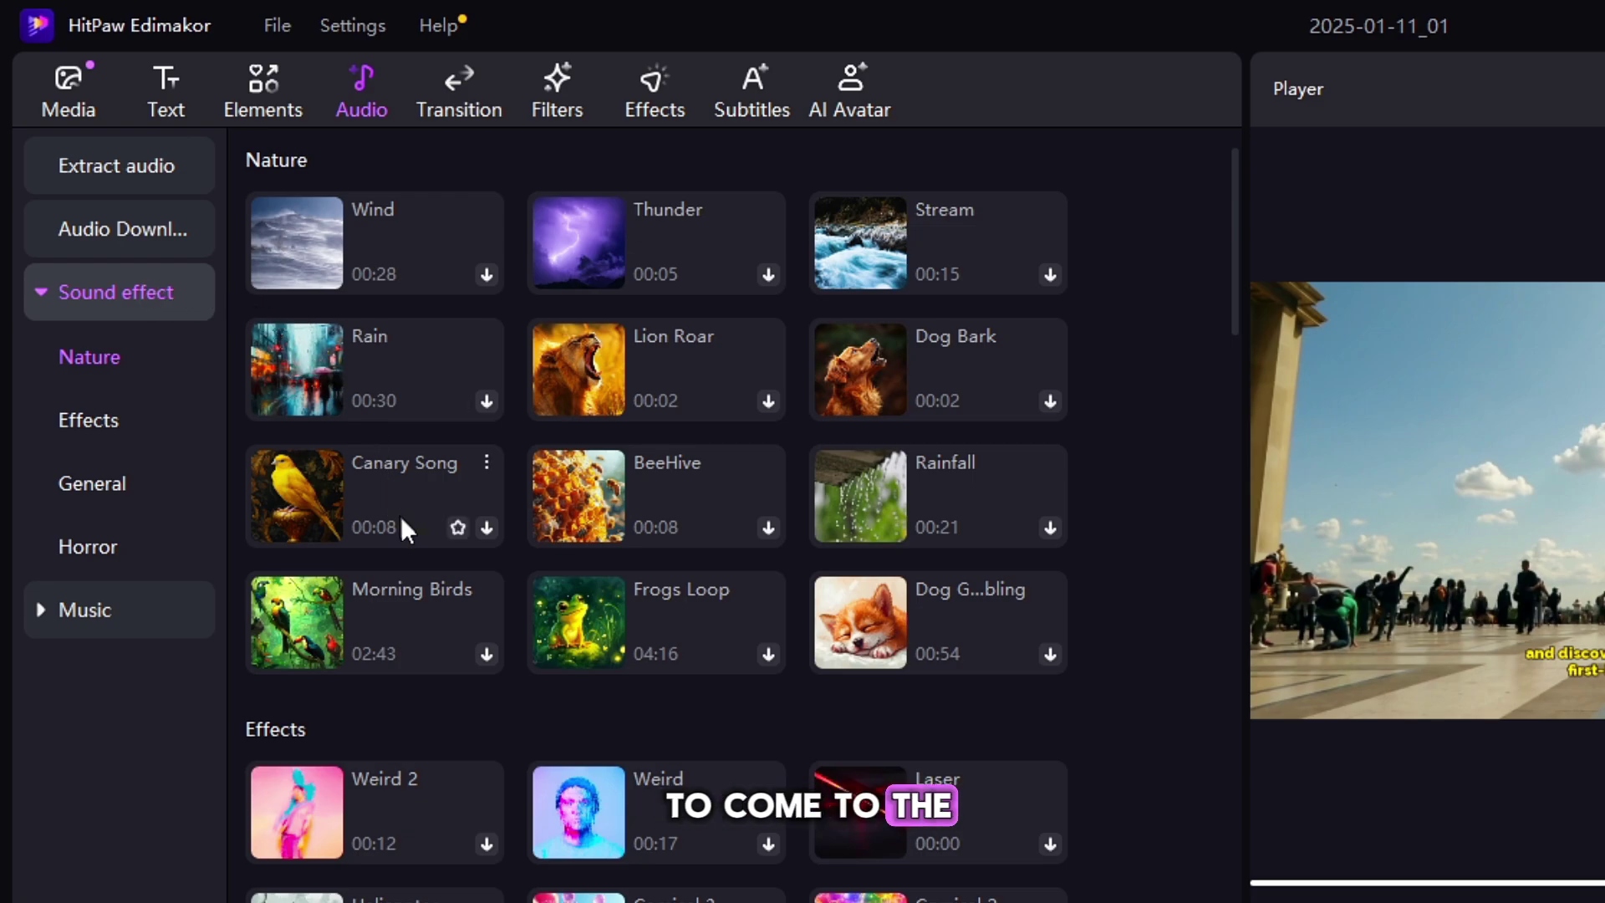
{"action": "scroll", "coordinate": [400, 515], "scroll_direction": "down", "scroll_amount": 3}
{"action": "left_click", "coordinate": [74, 313]}
{"action": "left_click", "coordinate": [83, 353]}
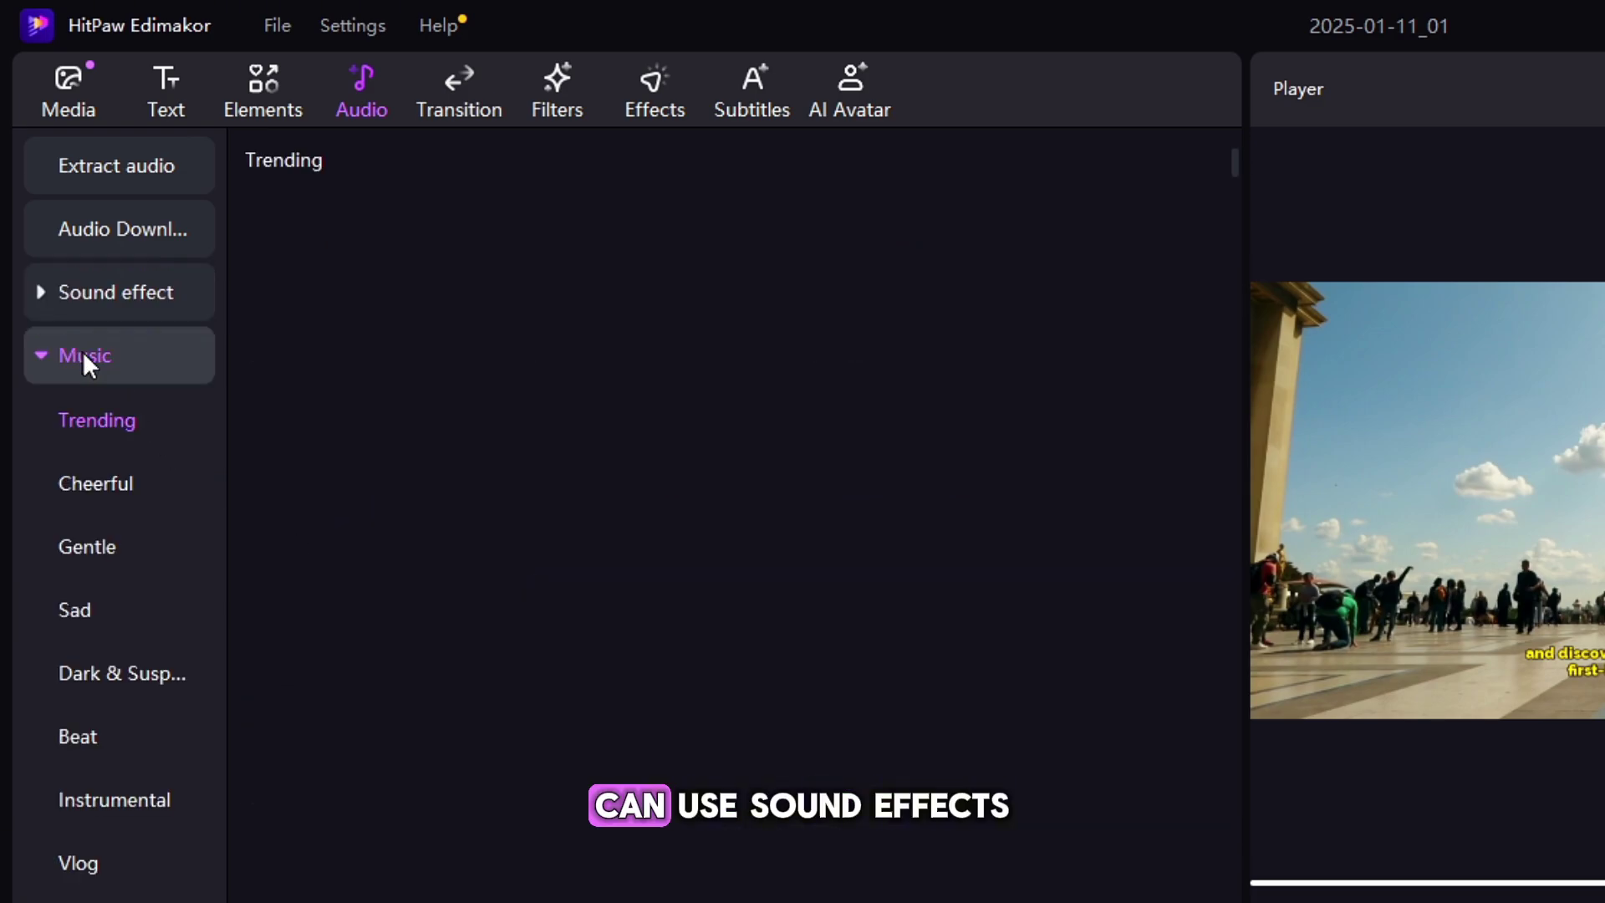
{"action": "scroll", "coordinate": [713, 445], "scroll_direction": "down", "scroll_amount": 2}
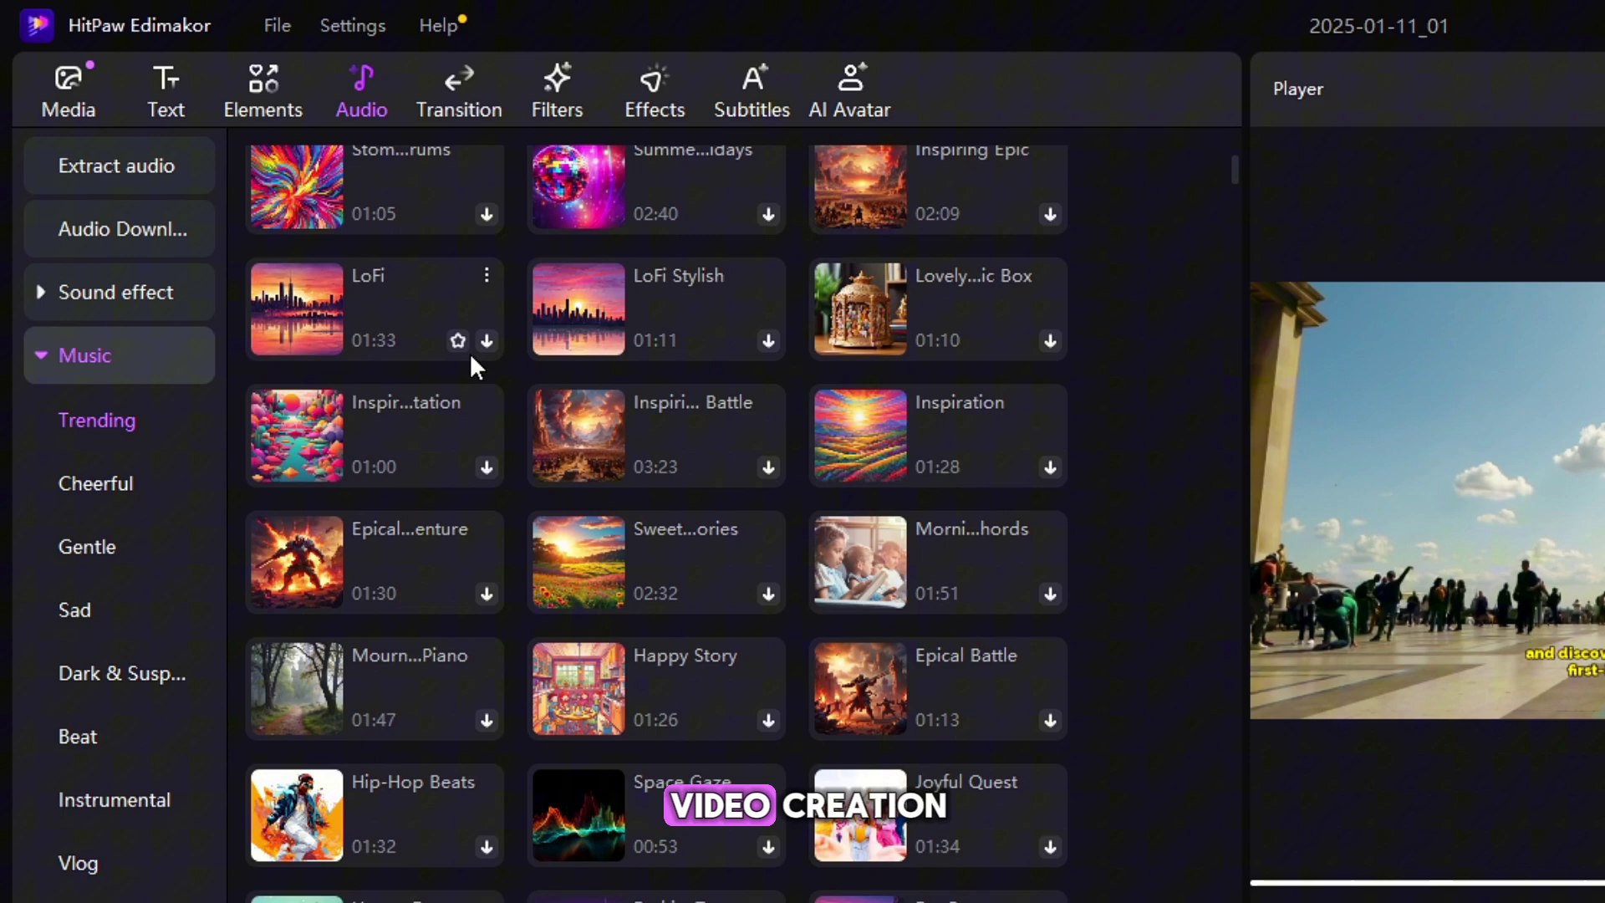
Download the LoFi music track, rewind to the start, and preview the Spring_Prelude filter.
{"action": "left_click", "coordinate": [455, 314]}
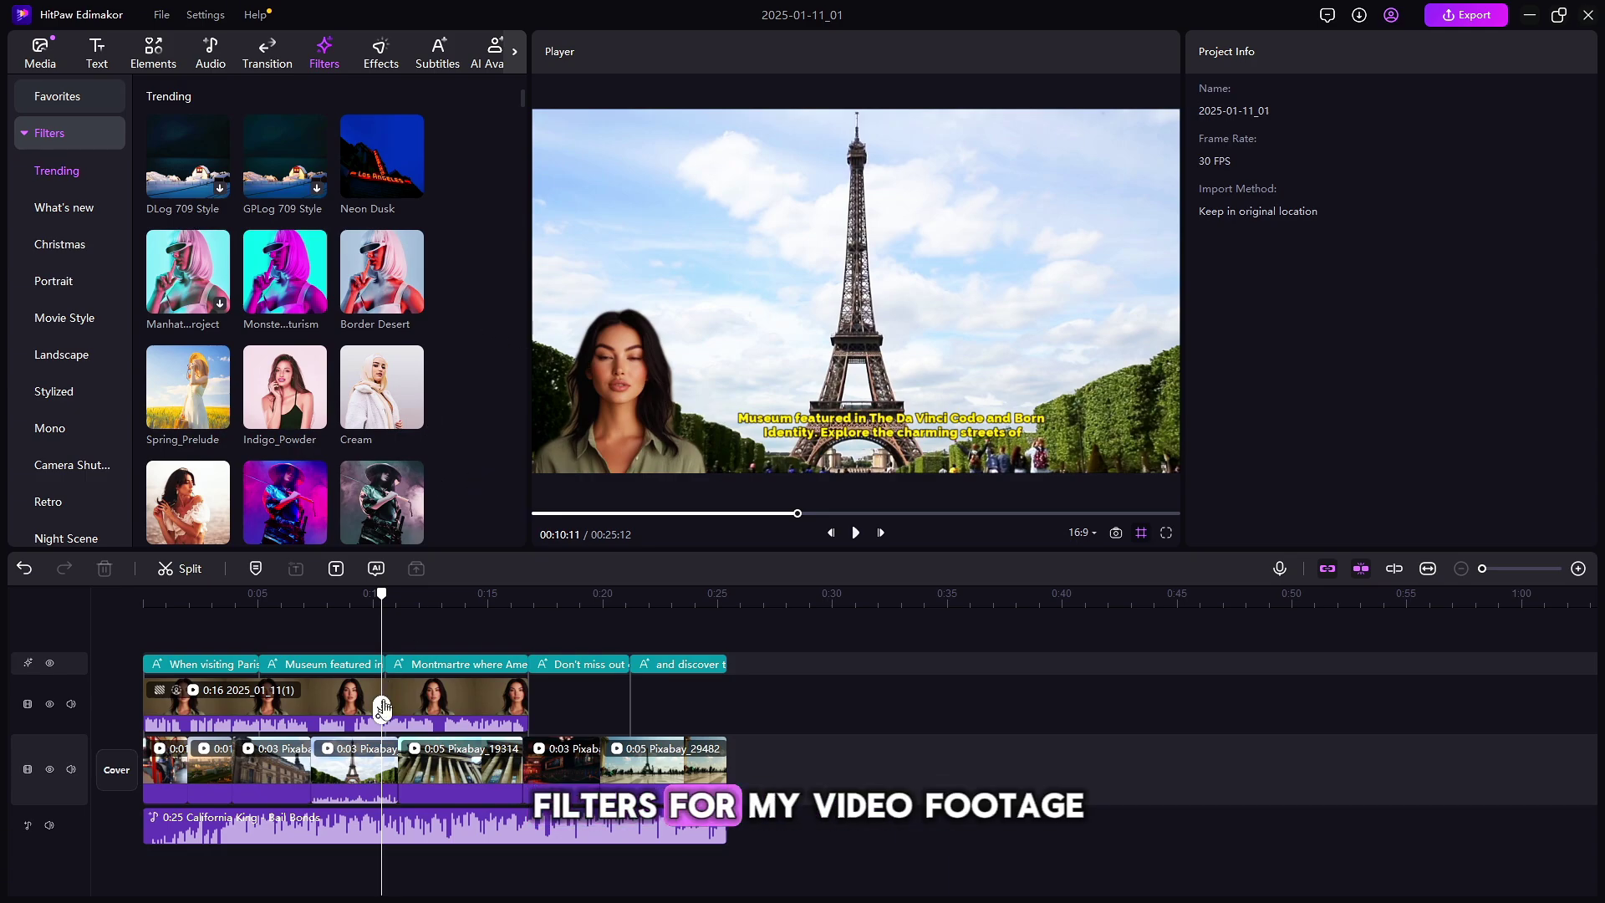
{"action": "left_click_drag", "start_coordinate": [381, 711], "coordinate": [145, 711]}
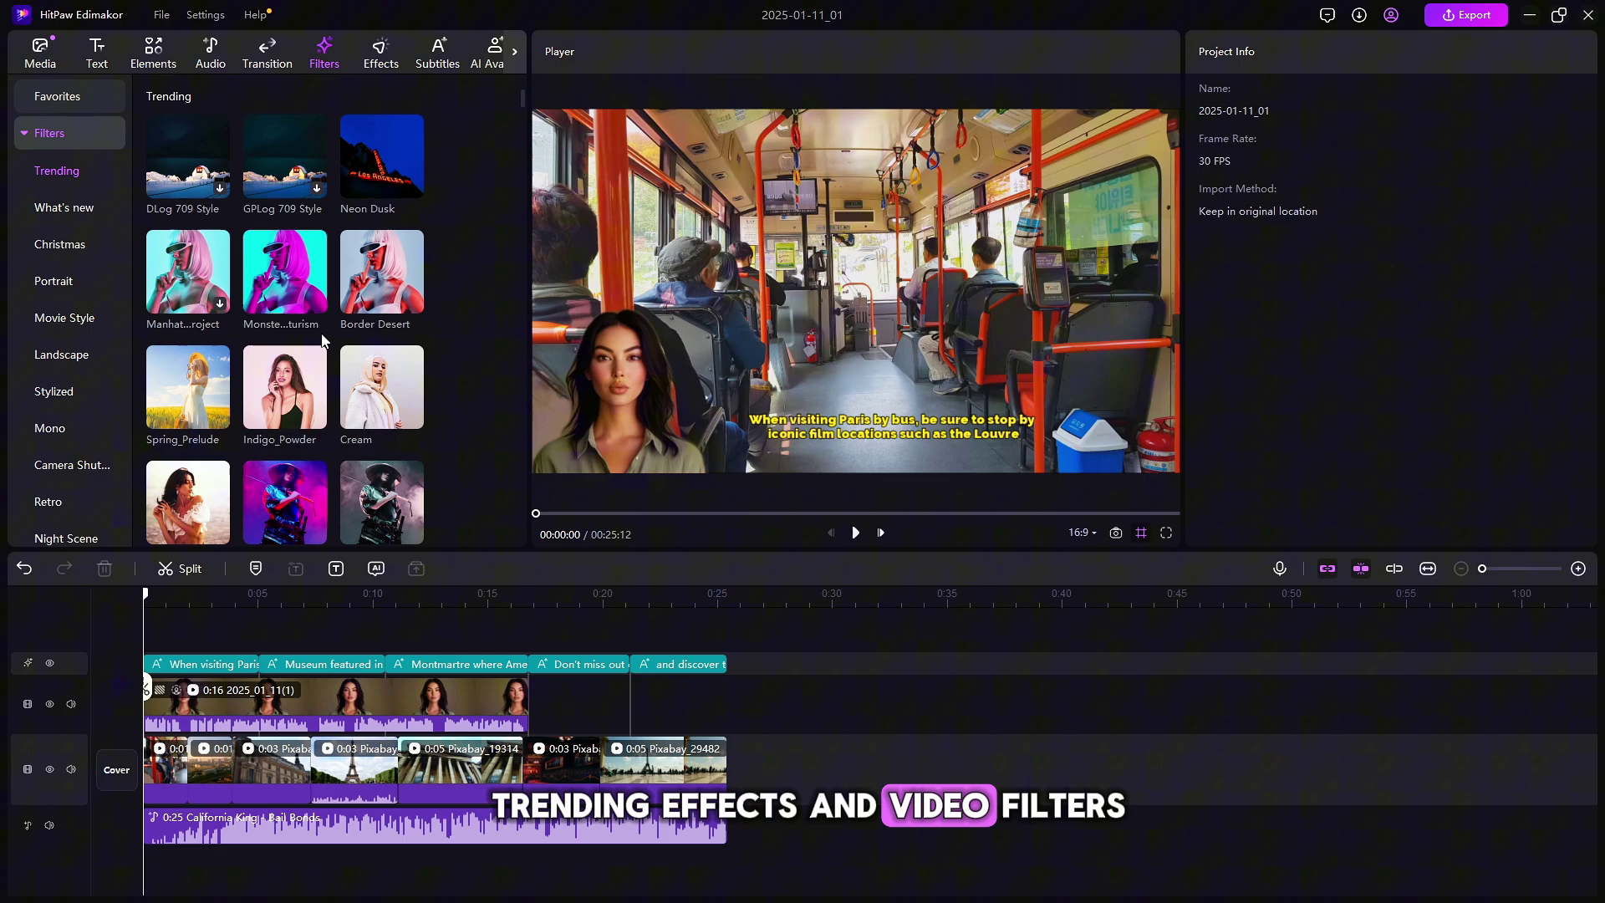
{"action": "left_click", "coordinate": [191, 385]}
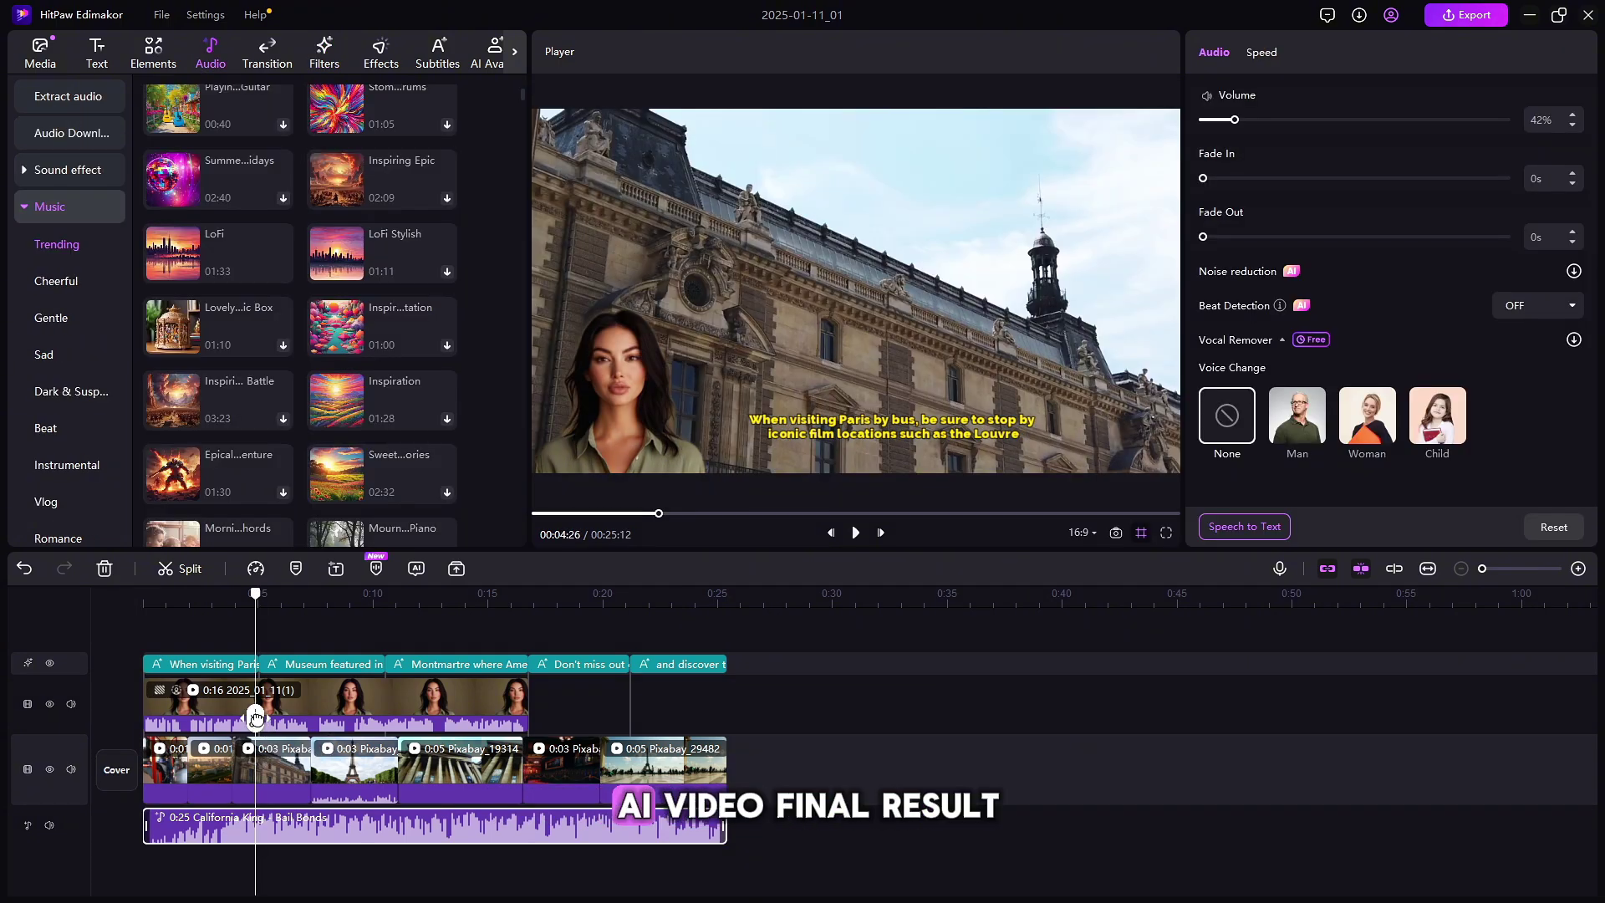
{"action": "left_click_drag", "start_coordinate": [255, 717], "coordinate": [146, 716]}
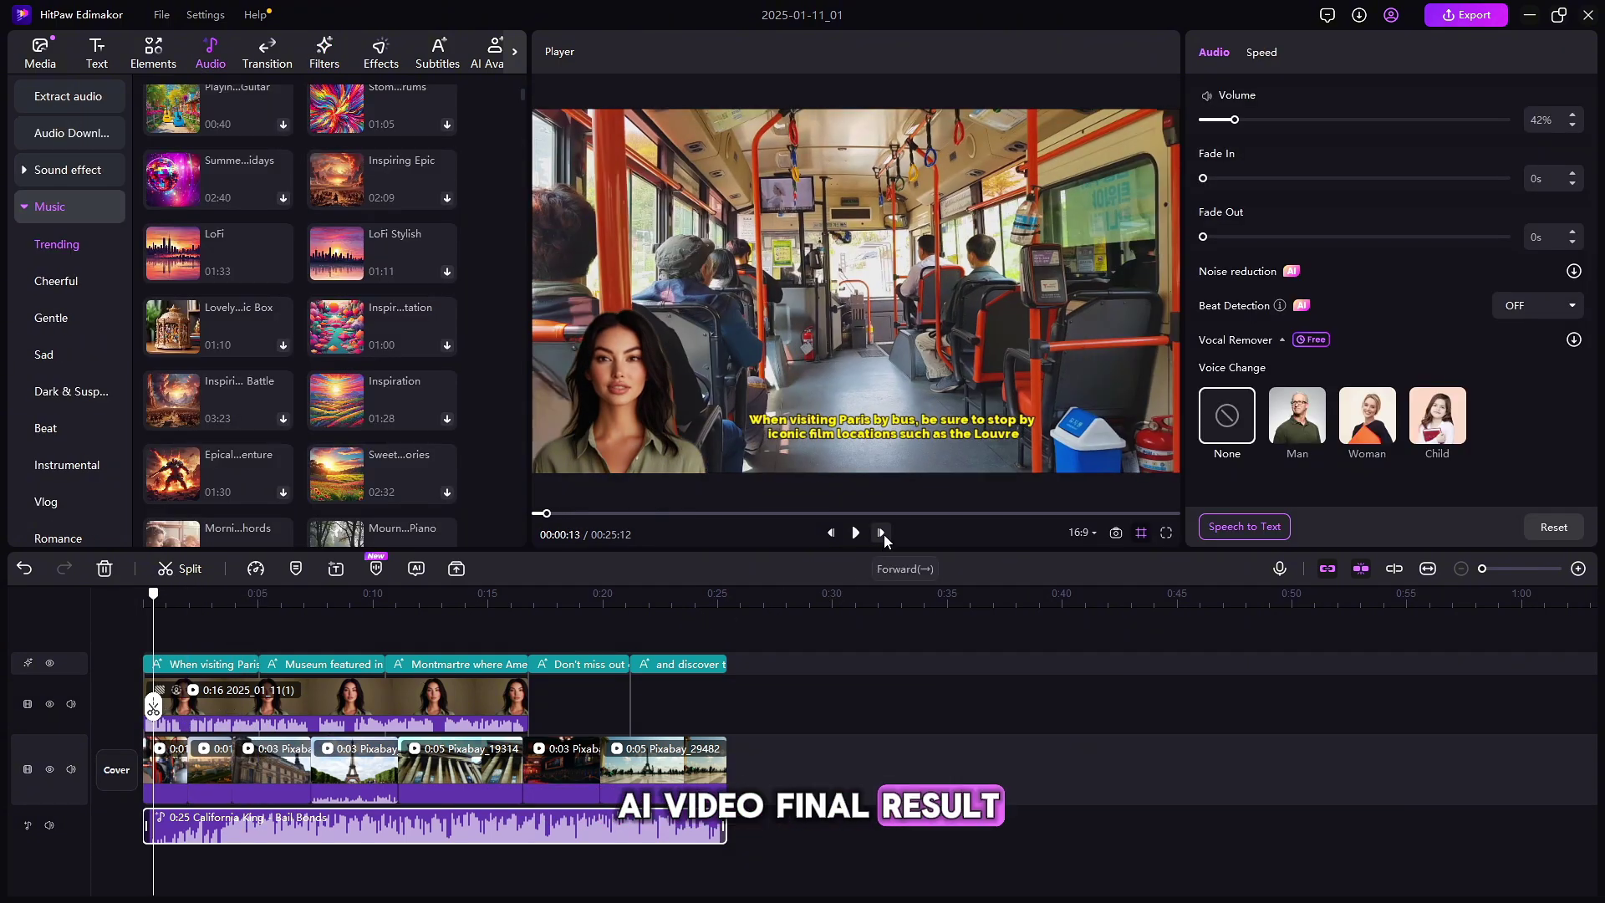
{"action": "left_click", "coordinate": [854, 532]}
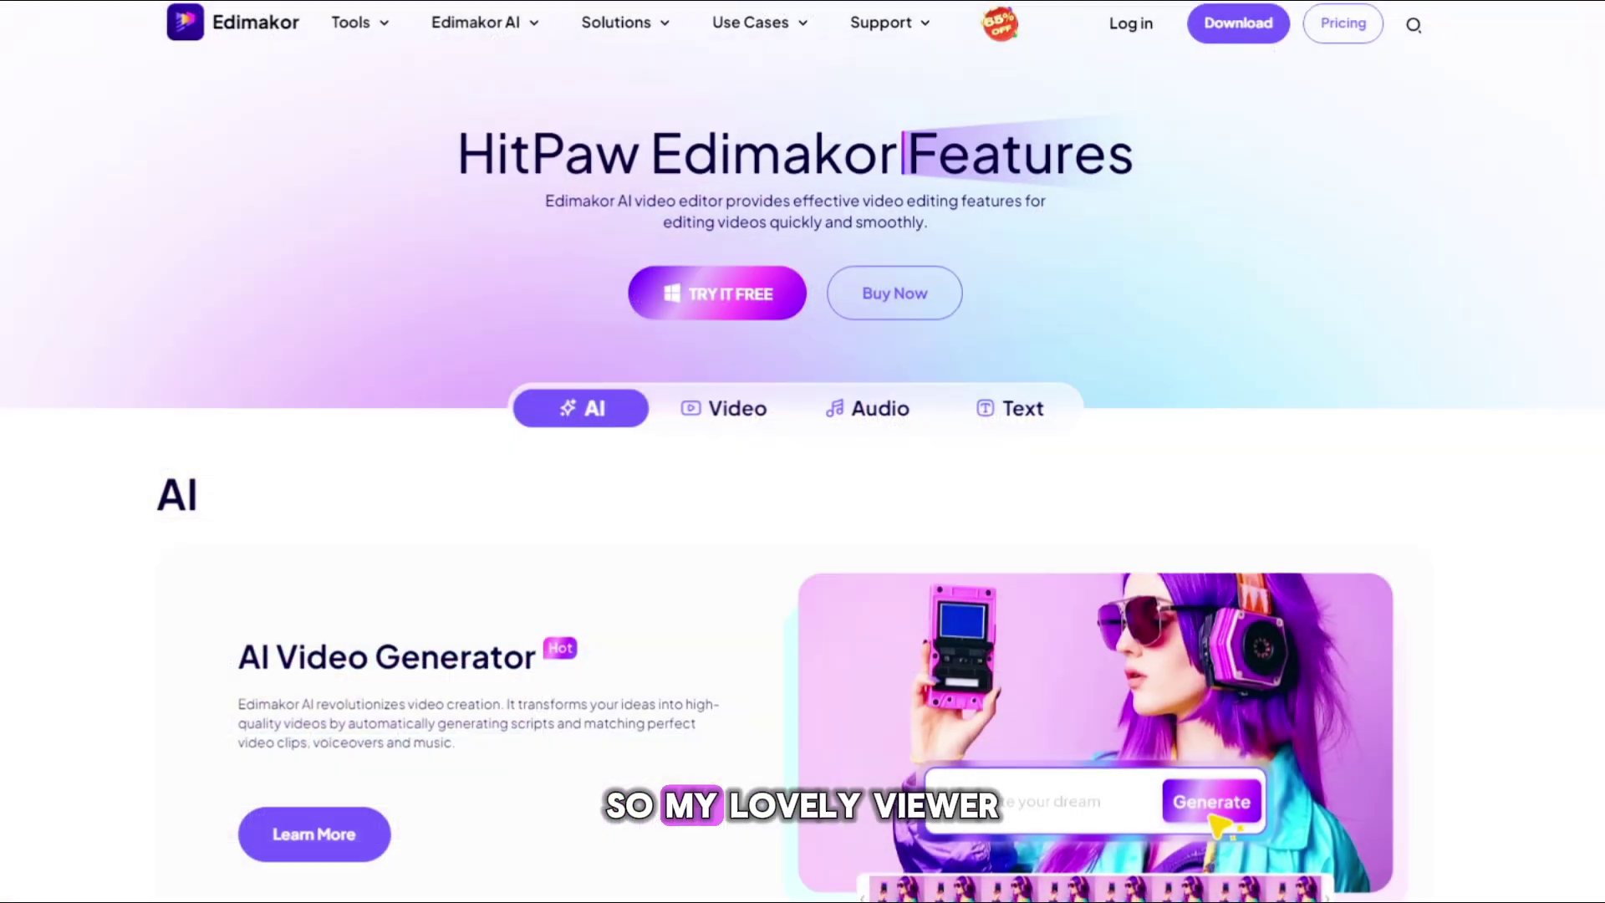
Scroll the Edimakor features page past the editing tools and reviews to the Skyrocket Your Sales tutorials.
{"action": "scroll", "coordinate": [802, 451], "scroll_direction": "down", "scroll_amount": 2}
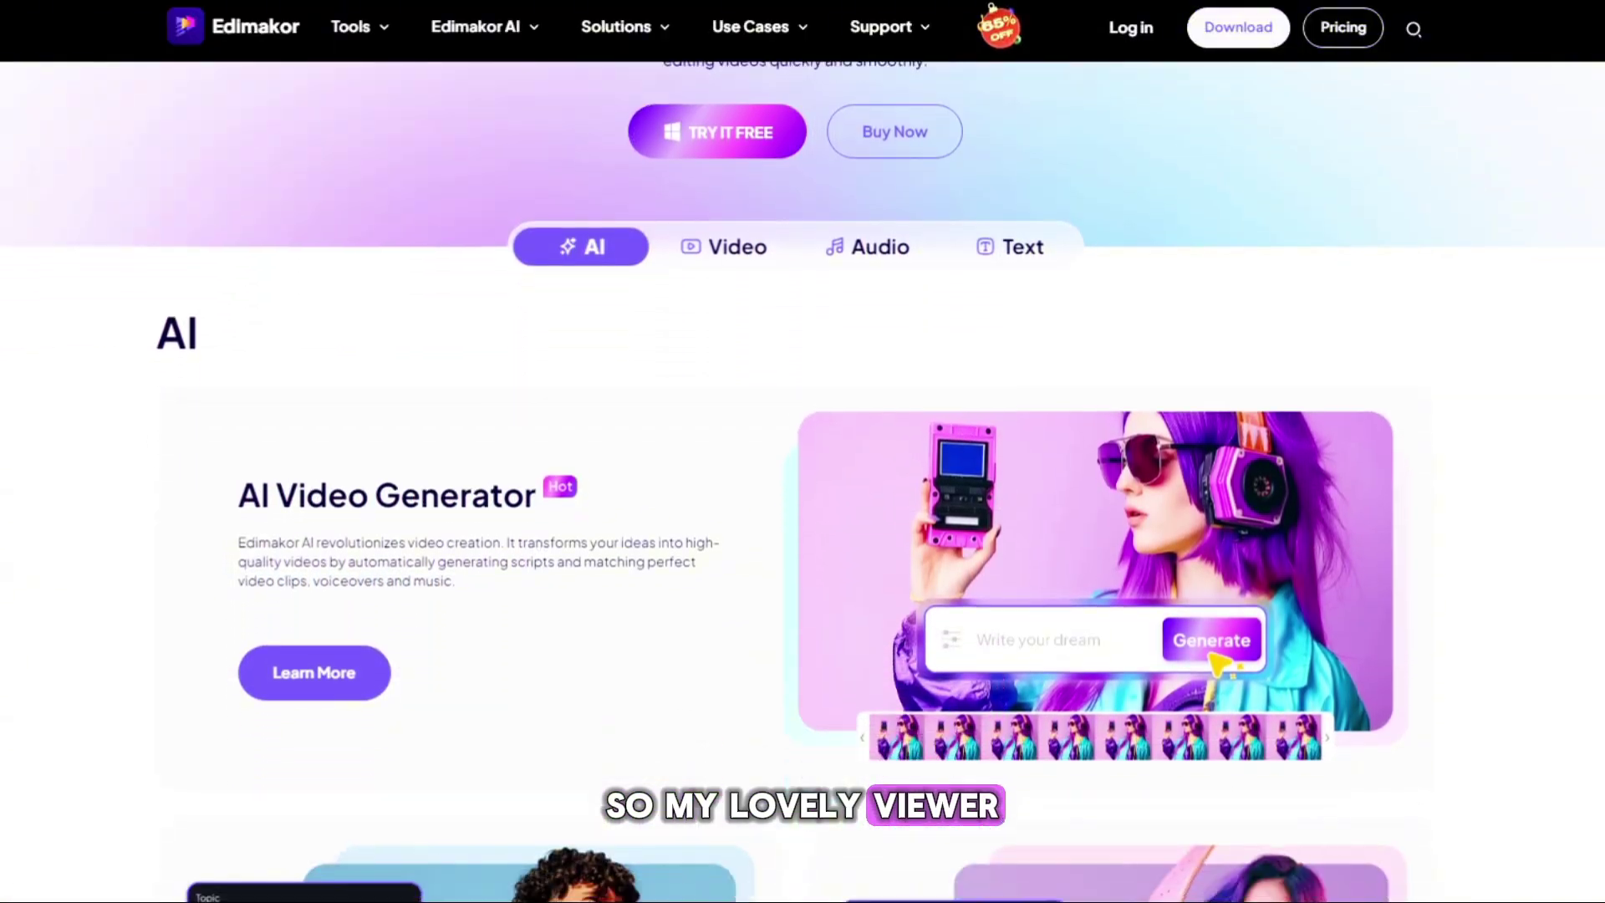
{"action": "scroll", "coordinate": [803, 451], "scroll_direction": "down", "scroll_amount": 10}
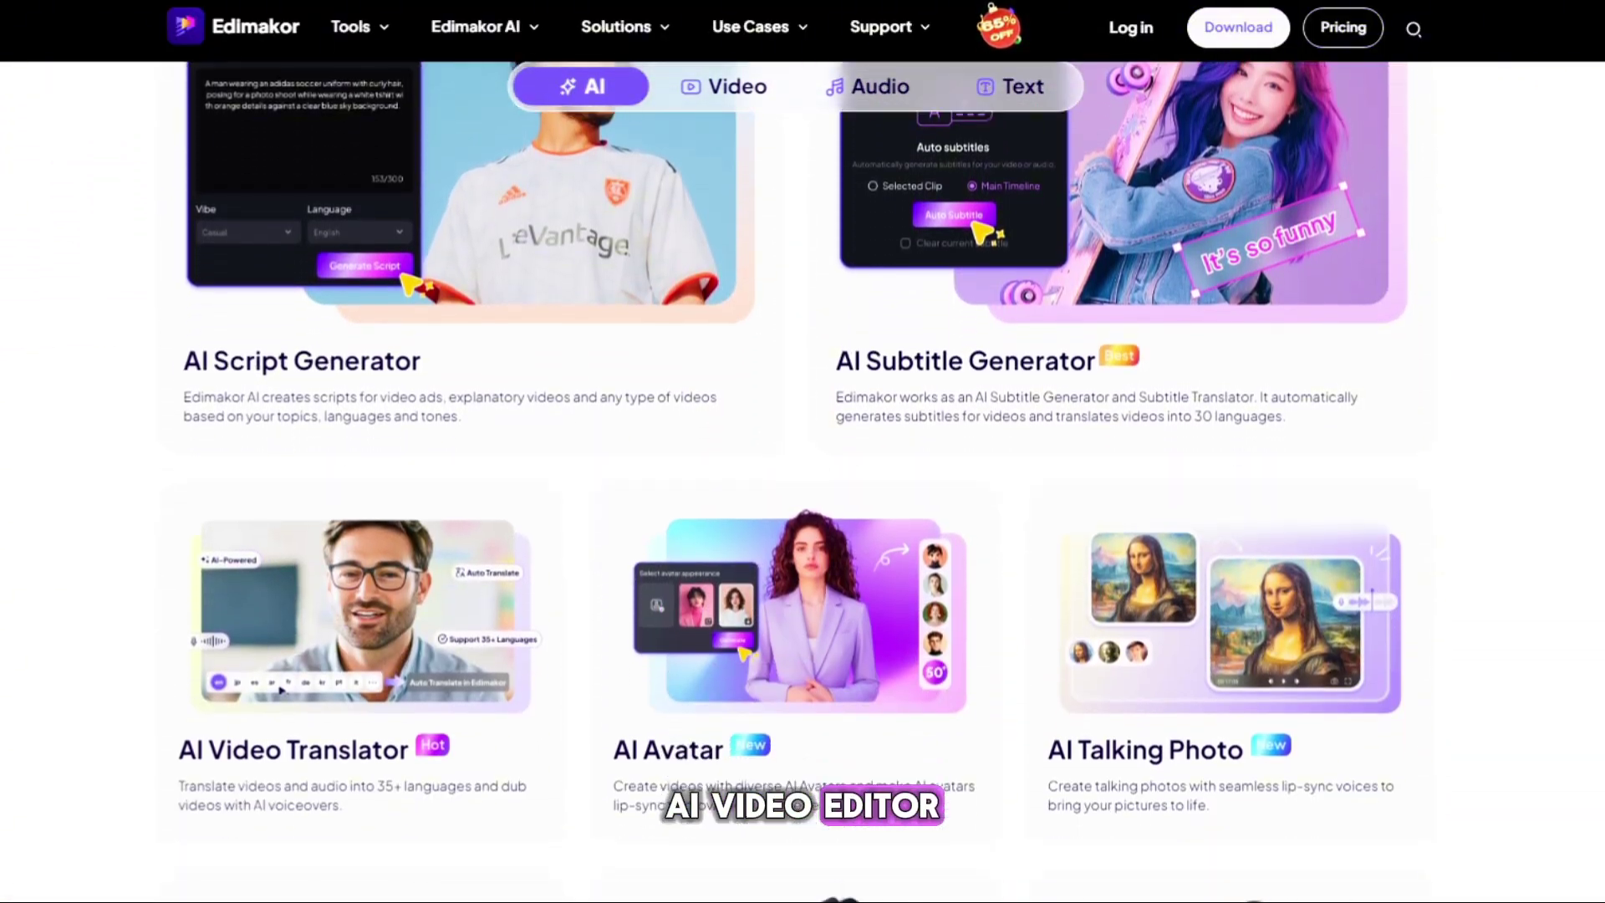
{"action": "scroll", "coordinate": [802, 451], "scroll_direction": "down", "scroll_amount": 7}
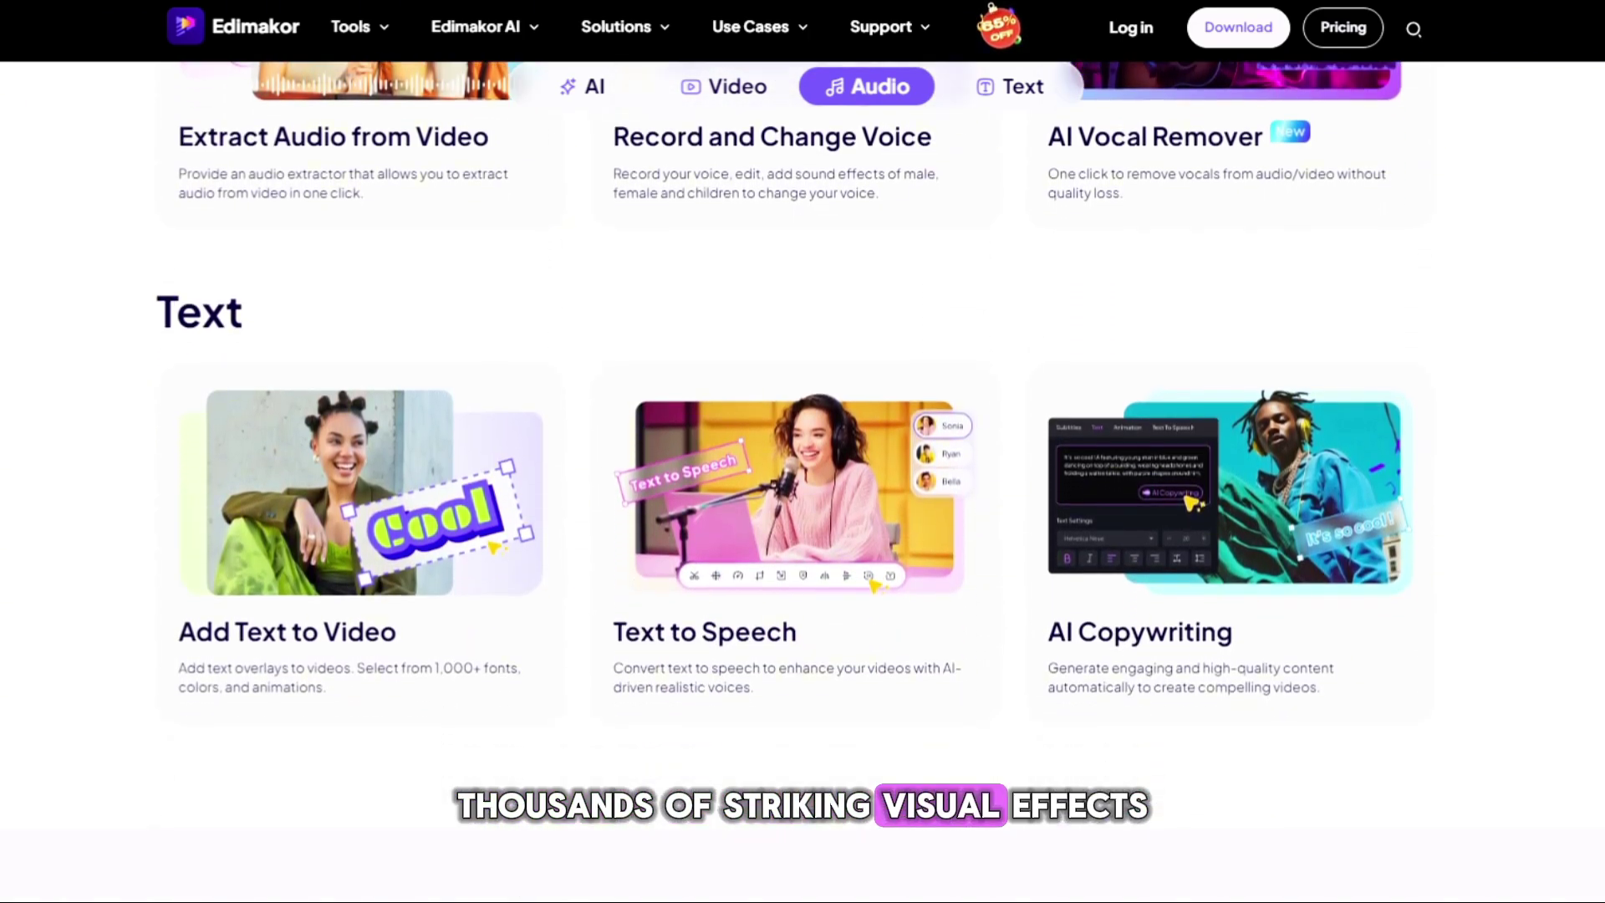
{"action": "scroll", "coordinate": [803, 484], "scroll_direction": "down", "scroll_amount": 10}
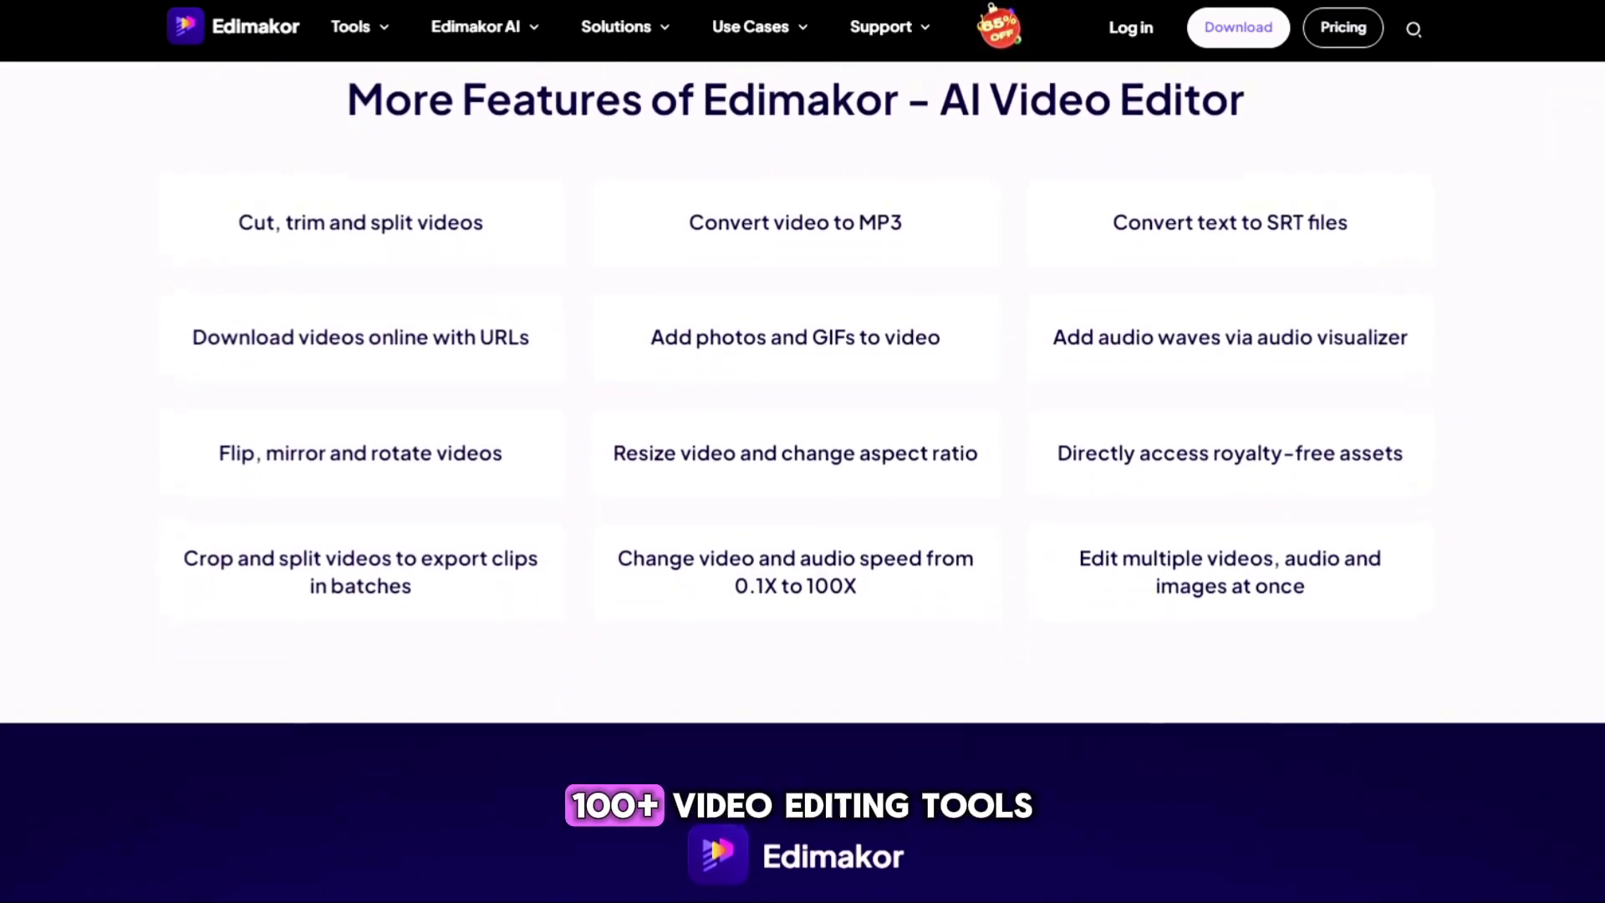
{"action": "scroll", "coordinate": [803, 485], "scroll_direction": "down", "scroll_amount": 3}
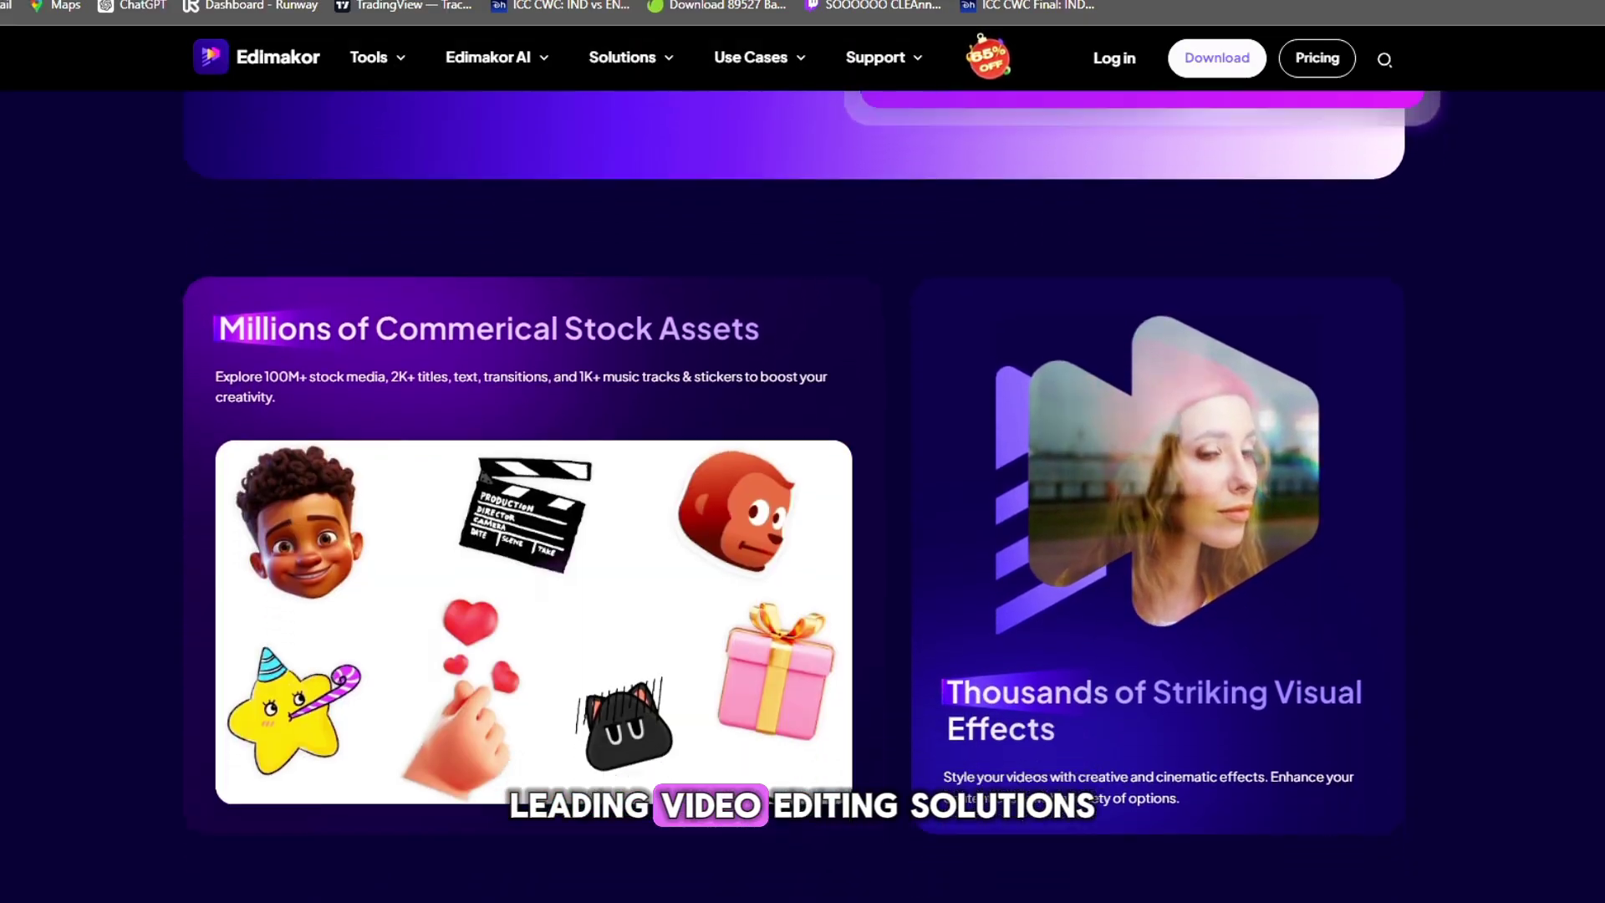
{"action": "scroll", "coordinate": [802, 485], "scroll_direction": "down", "scroll_amount": 2}
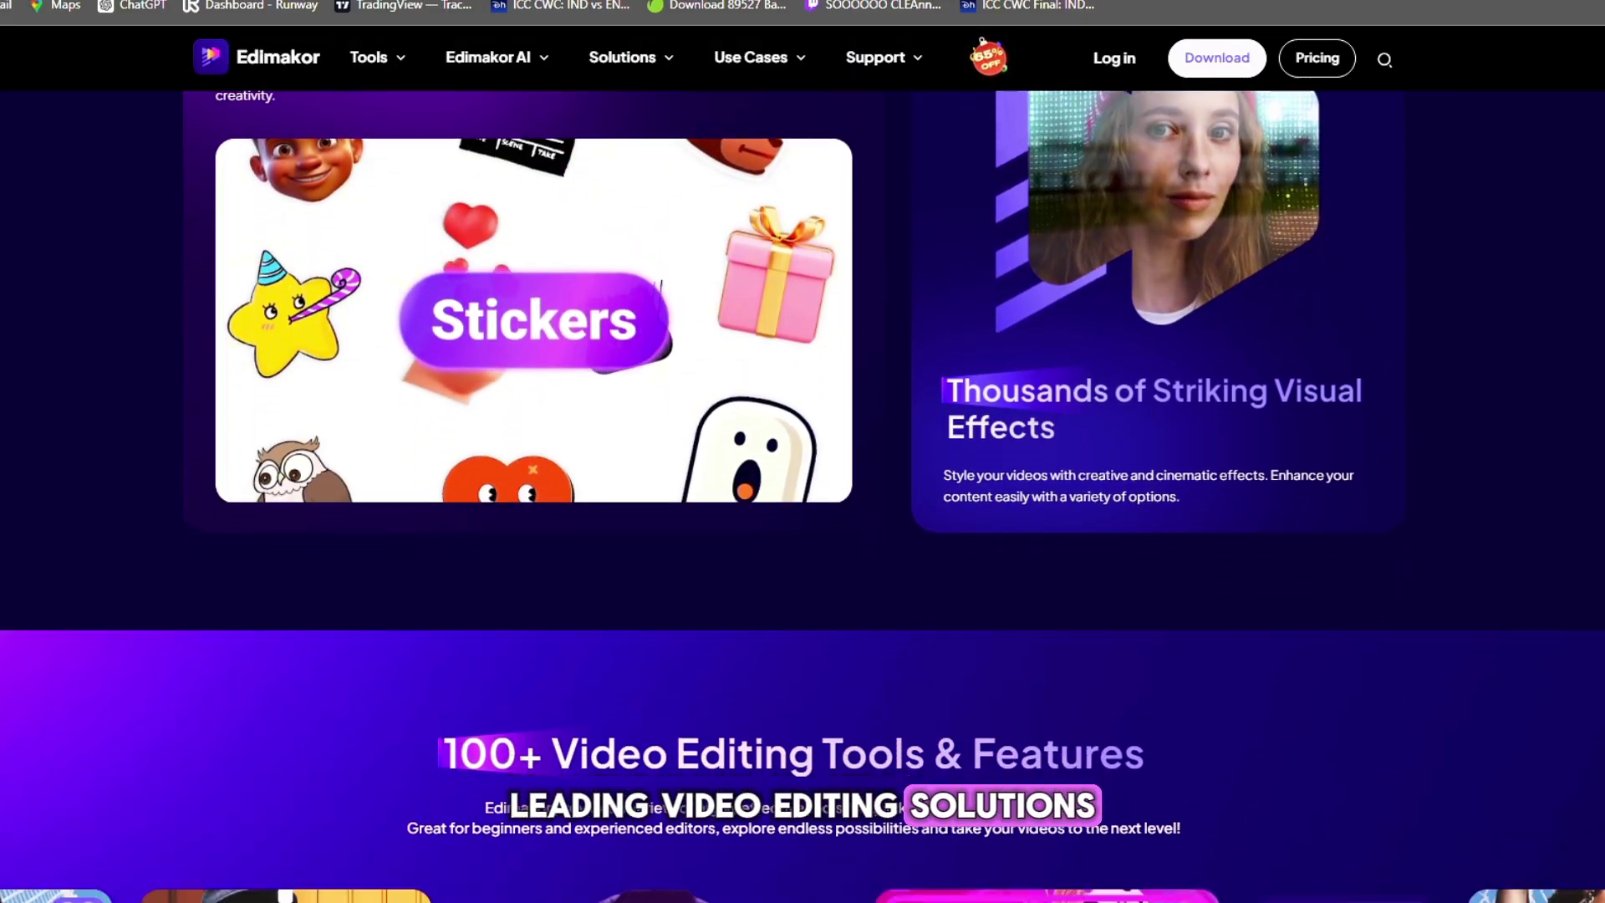
{"action": "scroll", "coordinate": [802, 485], "scroll_direction": "down", "scroll_amount": 7}
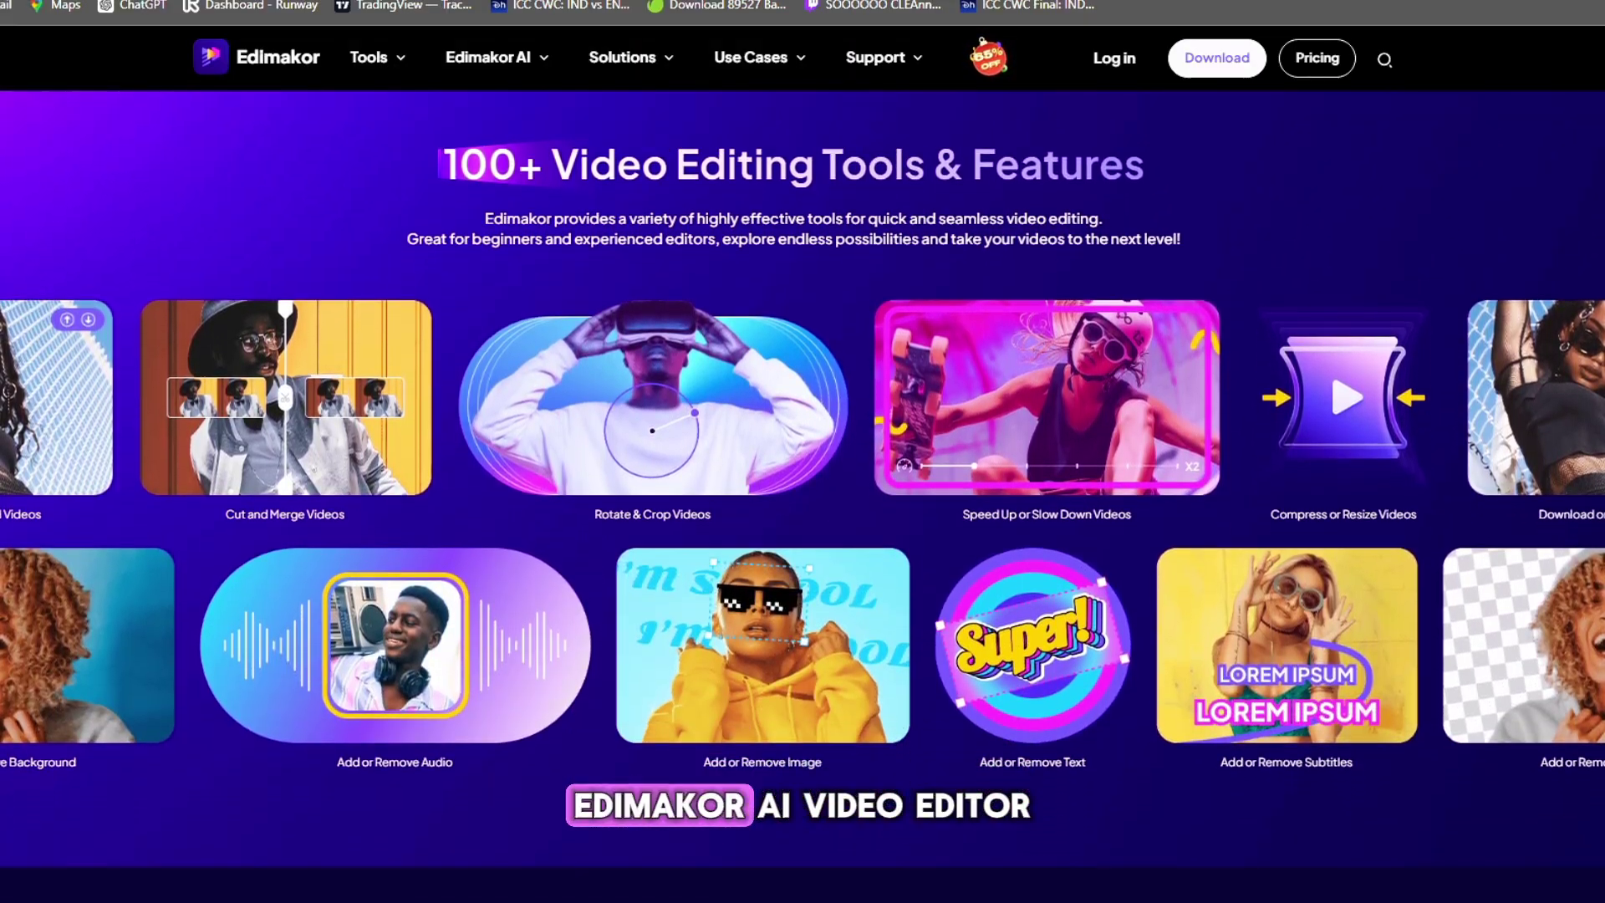
{"action": "scroll", "coordinate": [802, 485], "scroll_direction": "down", "scroll_amount": 6}
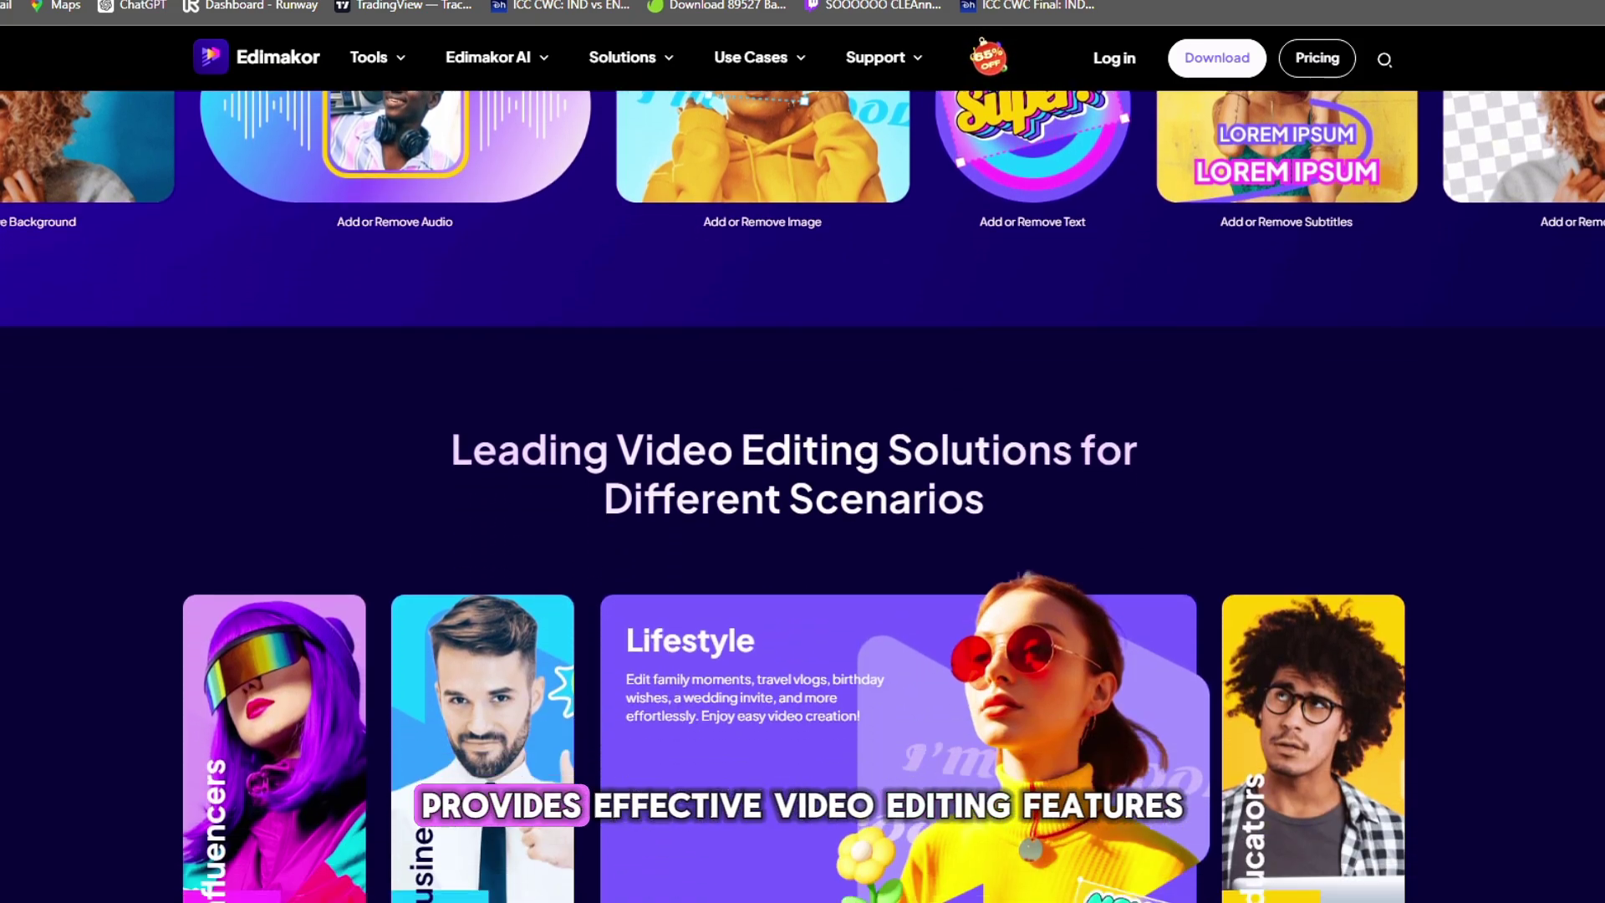
{"action": "scroll", "coordinate": [802, 484], "scroll_direction": "down", "scroll_amount": 2}
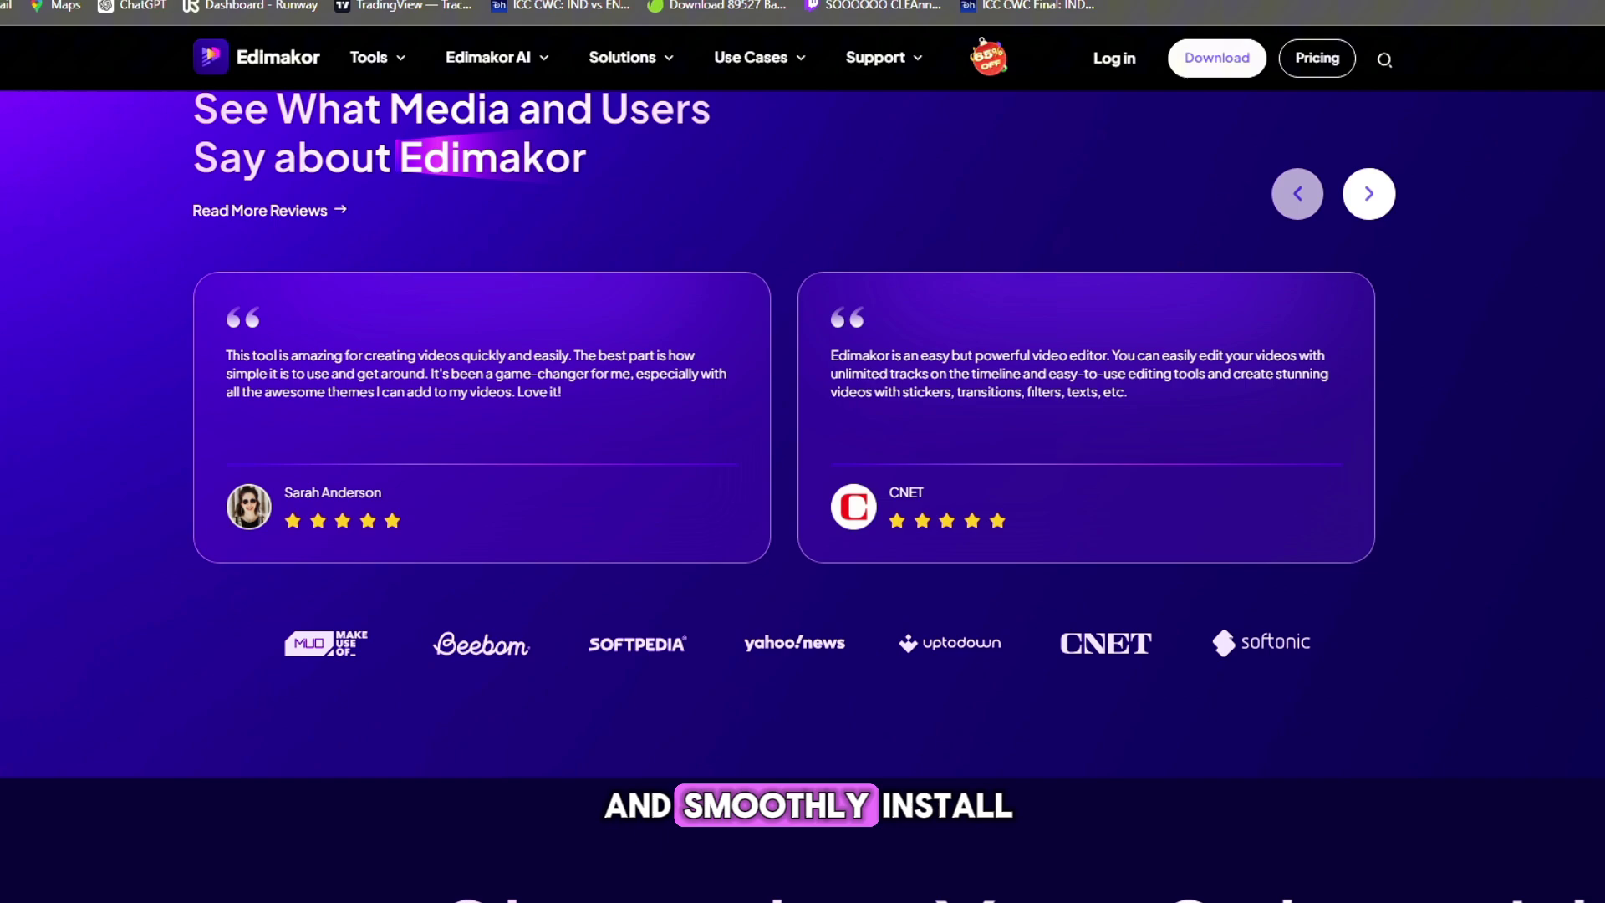
{"action": "scroll", "coordinate": [802, 485], "scroll_direction": "down", "scroll_amount": 6}
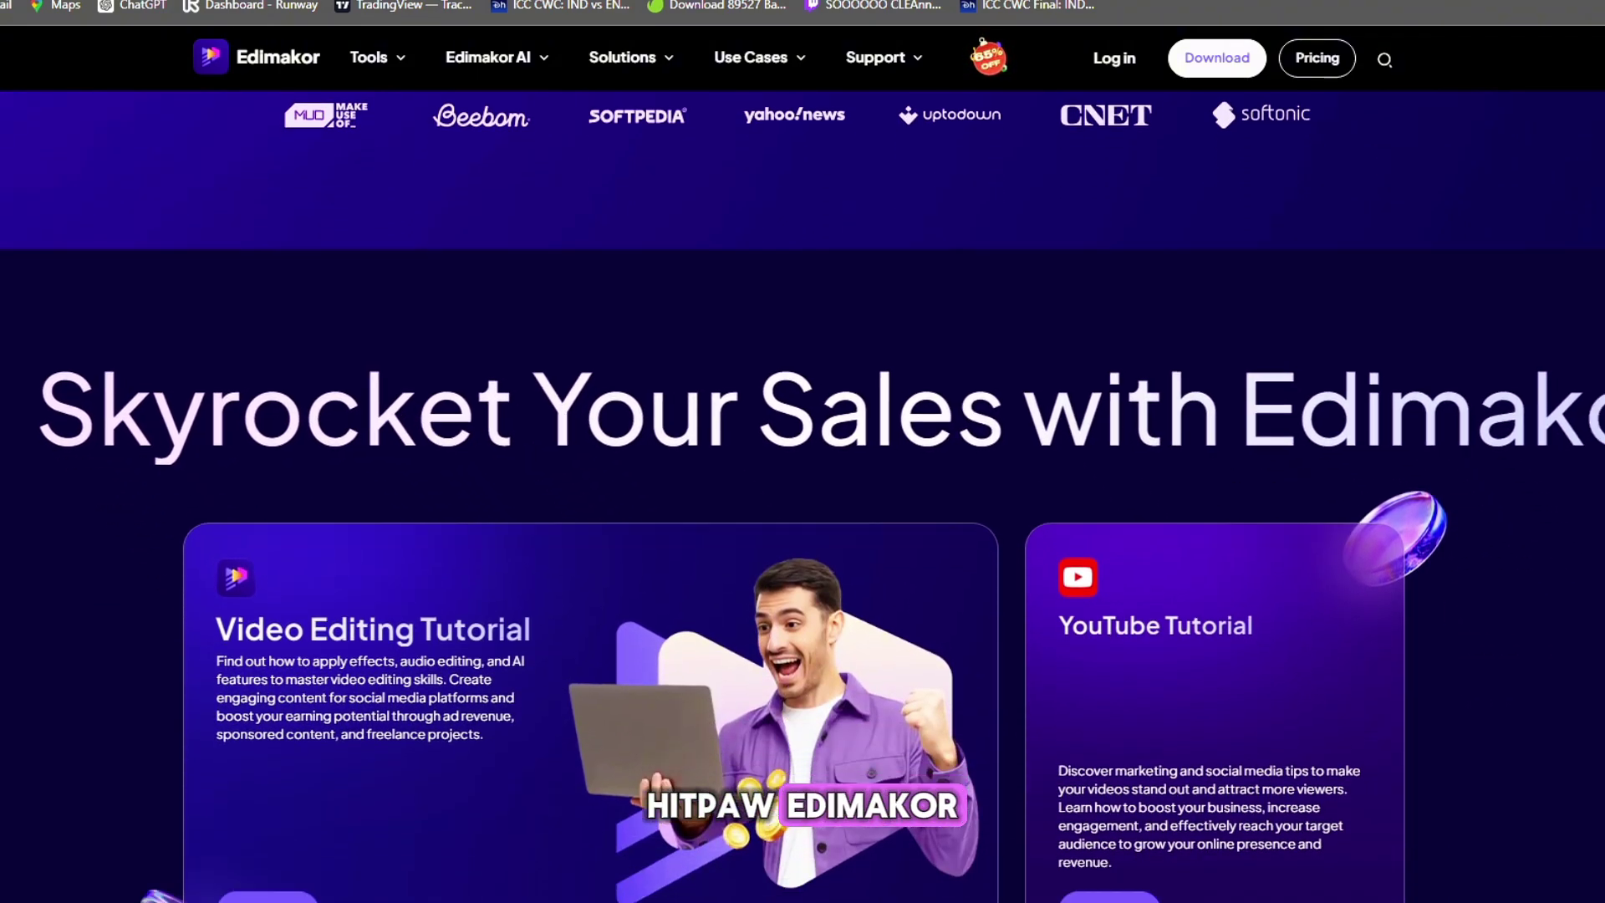